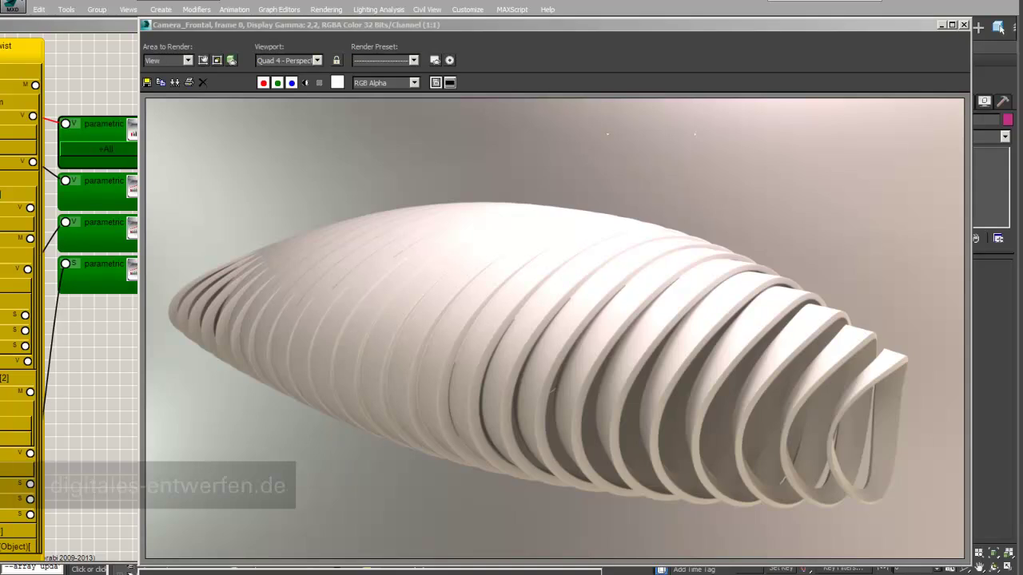
Close the rendered image, scale the front ring CircleTwist01 uniformly to about 204 %, and update the parametric array.
click(964, 24)
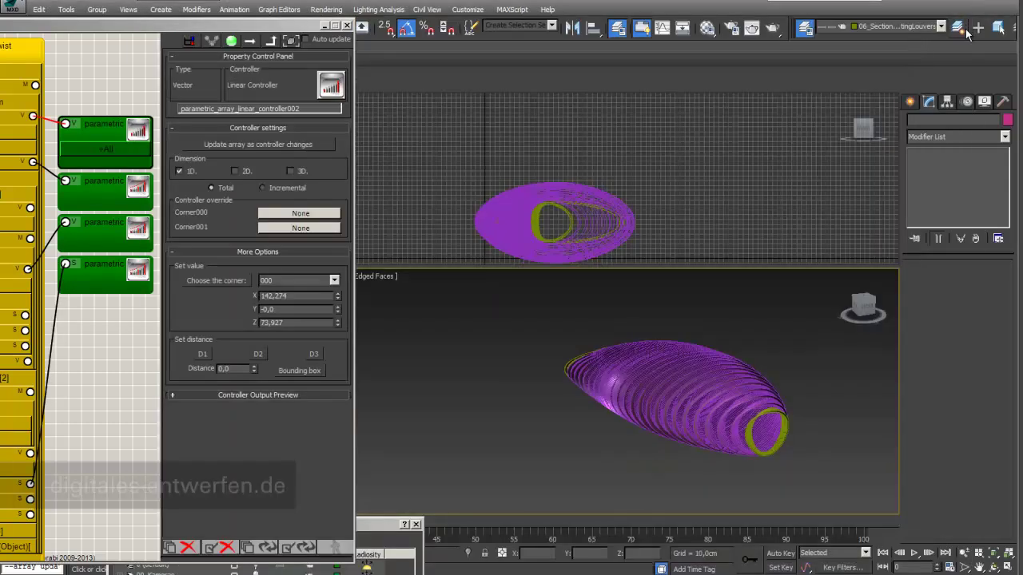
click(768, 432)
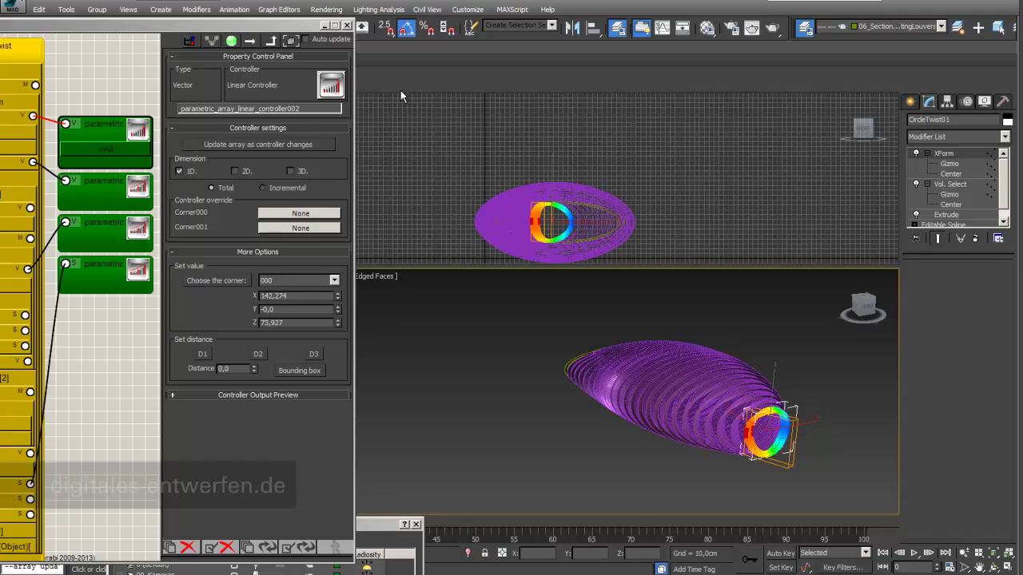
drag(302, 26, 294, 88)
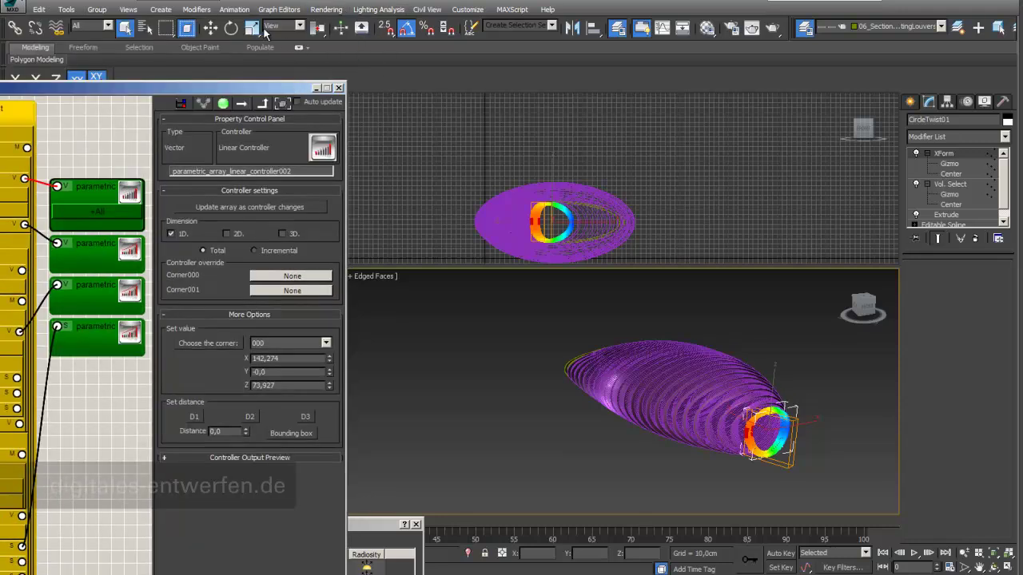
click(252, 28)
drag(763, 399, 761, 347)
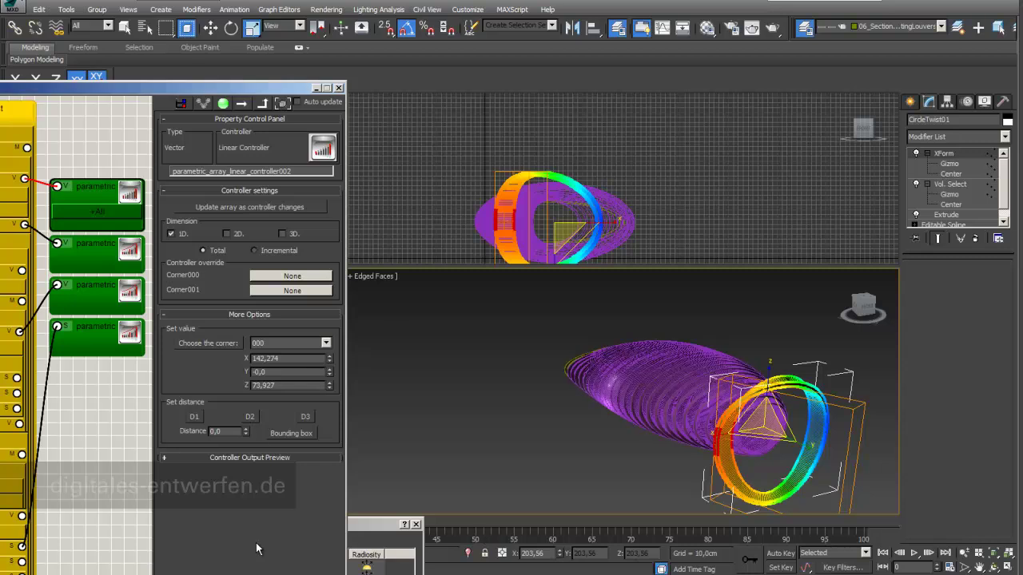
drag(265, 88, 309, 46)
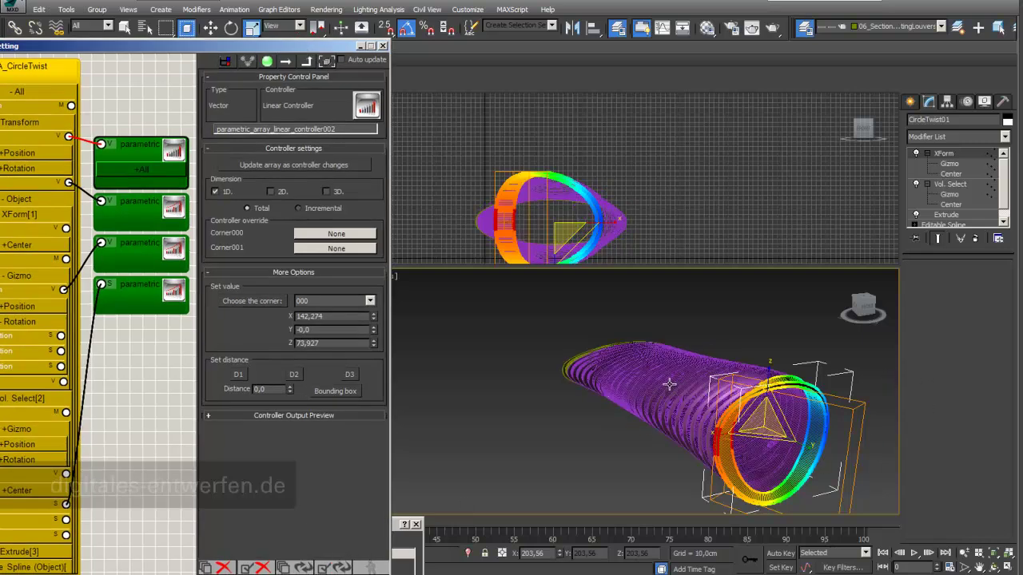
Scale the rear ring CircleTwist024 uniformly down to about 65 % and update the parametric array.
click(580, 357)
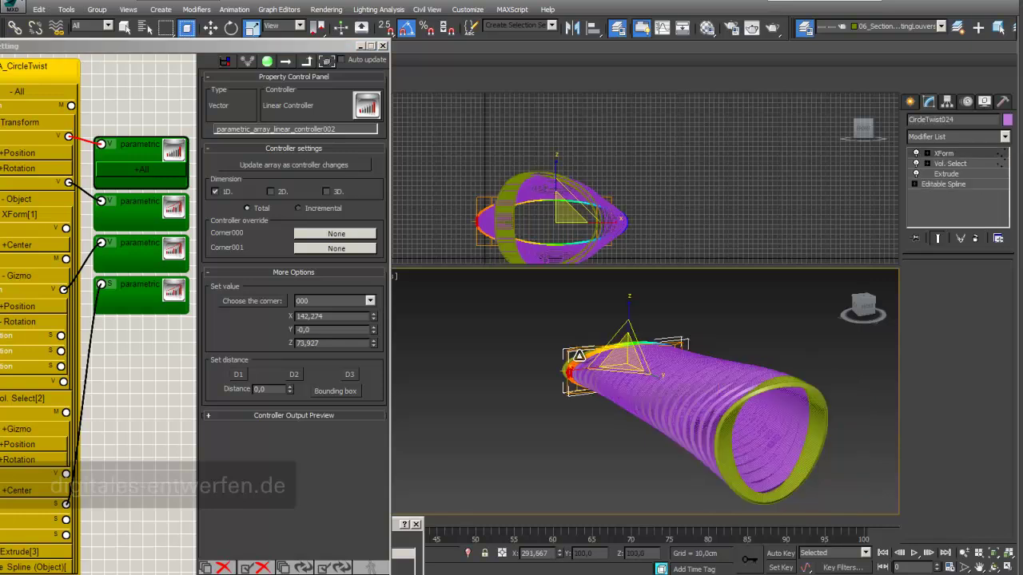
drag(627, 351, 630, 392)
click(318, 570)
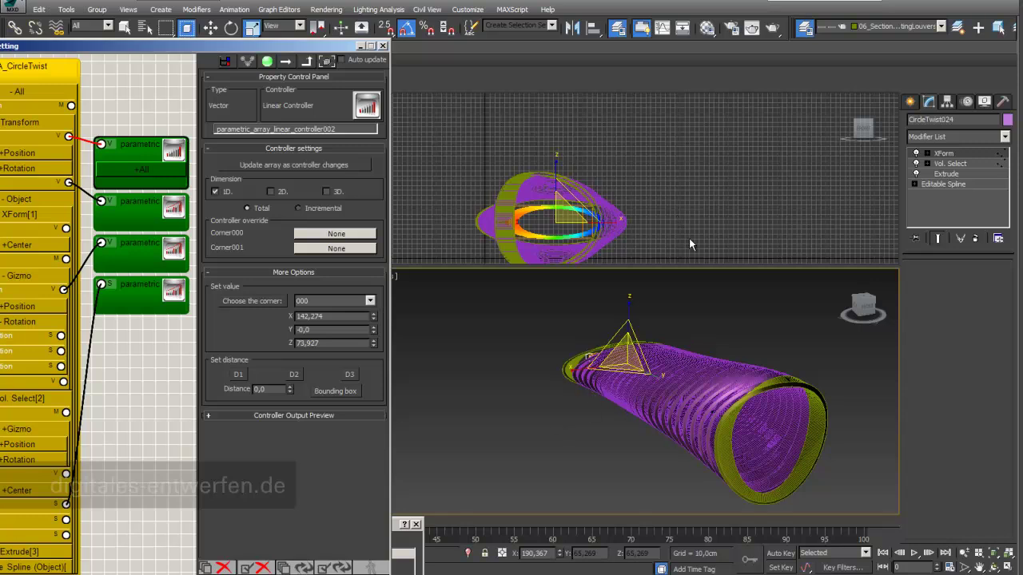
Move the Vol. Select gizmo of the front ring CircleTwist01 to shift its soft selection.
click(733, 422)
click(957, 195)
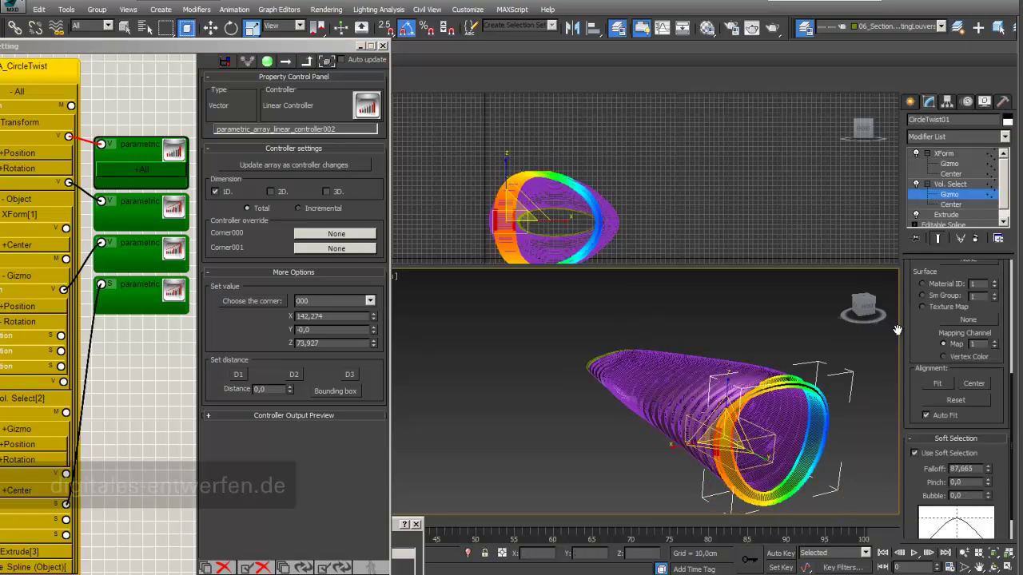
drag(717, 436, 1, 210)
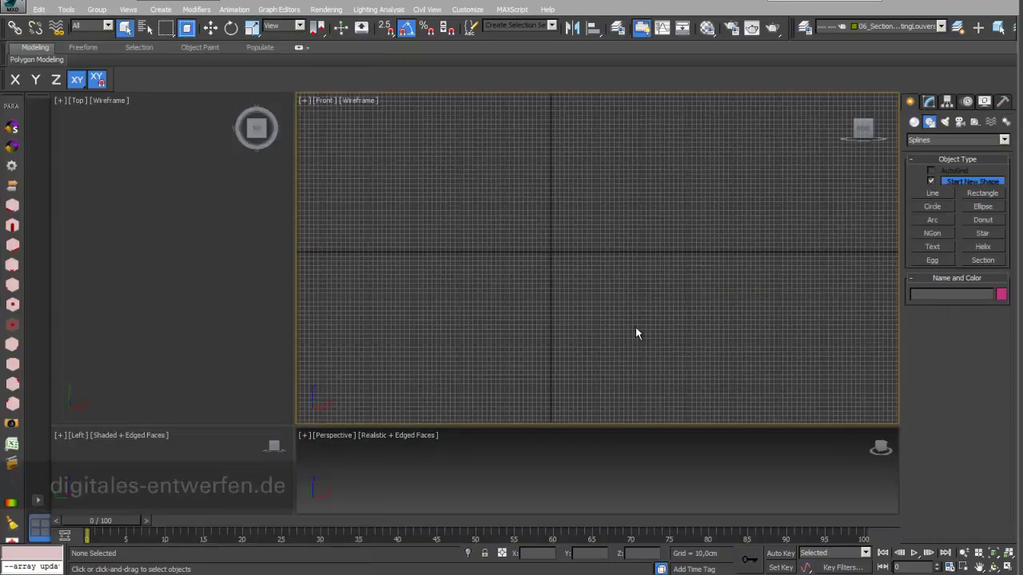
Create a circle with a 50 cm radius centred on the origin in the Front view using exact values.
click(932, 208)
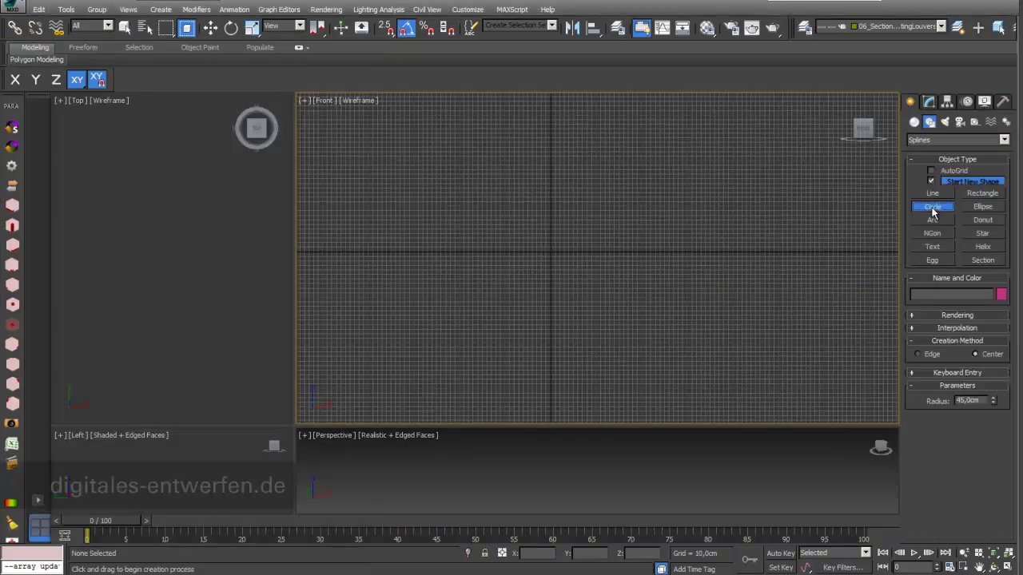
click(911, 374)
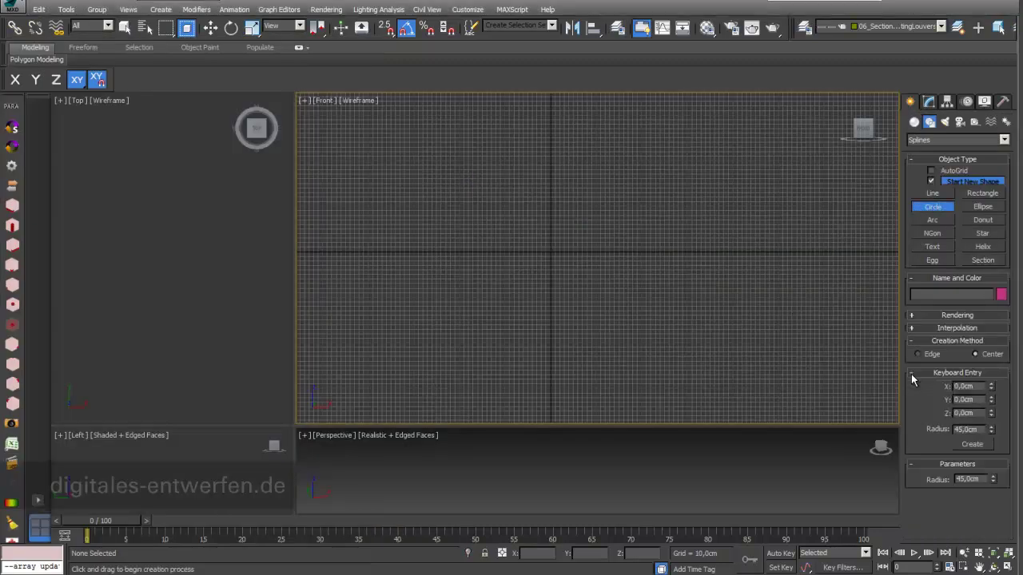
double_click(981, 430)
text(50)
click(972, 443)
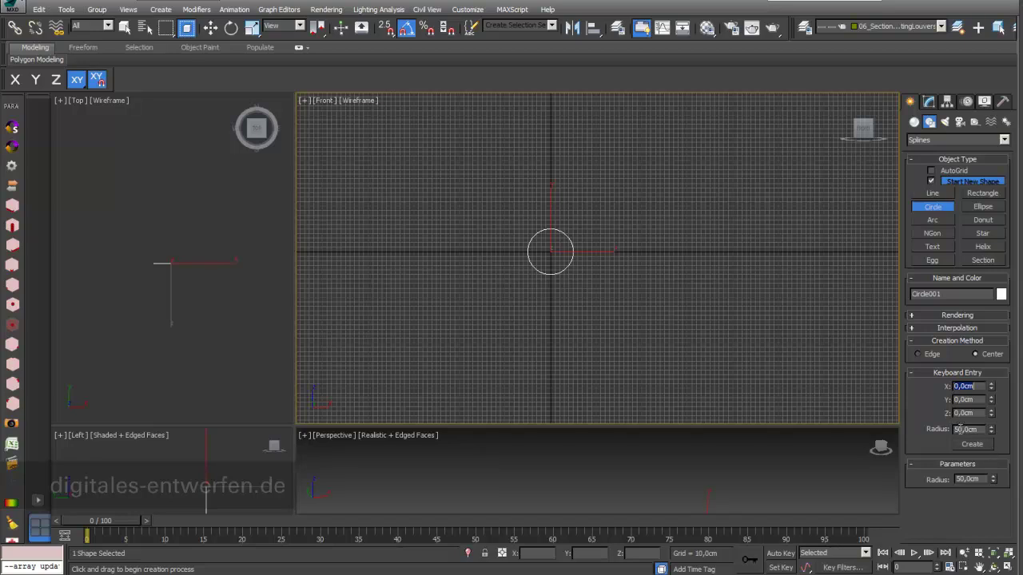
Create a second, concentric circle with a 45 cm radius at the origin.
drag(965, 429, 948, 431)
text(45)
click(971, 444)
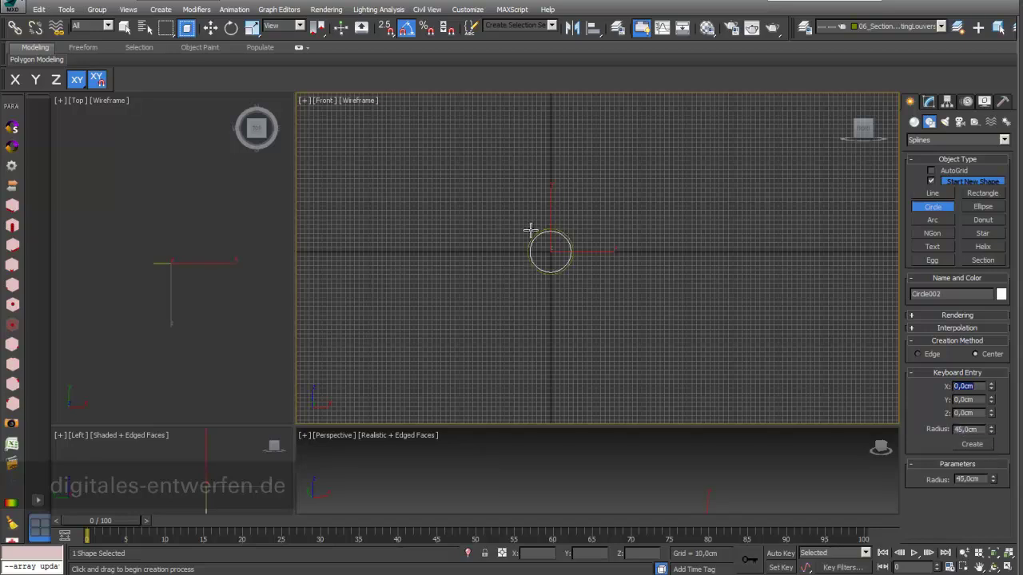
Convert the inner circle to an editable spline.
scroll(529, 231, up, 8)
click(210, 27)
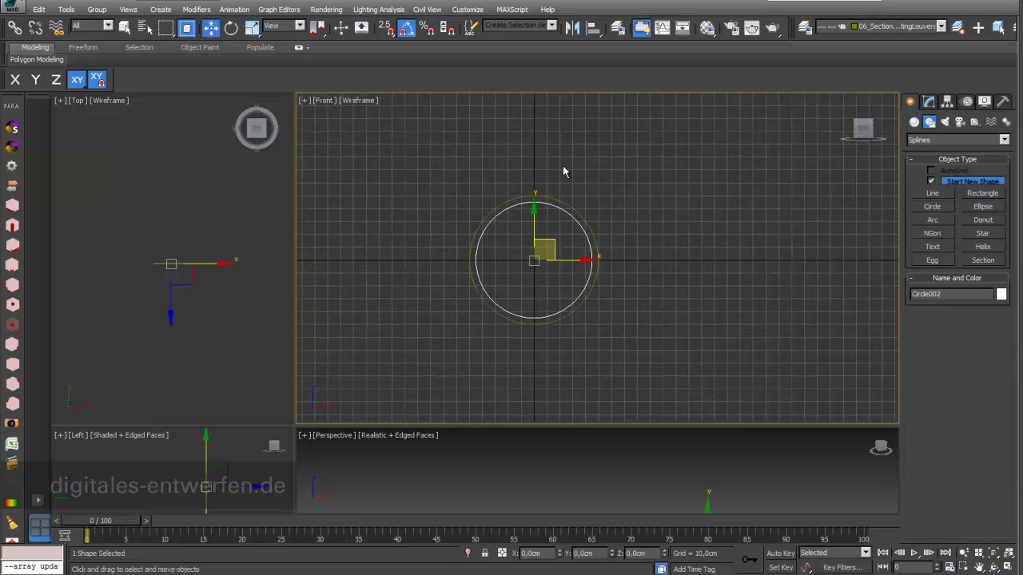
right_click(574, 301)
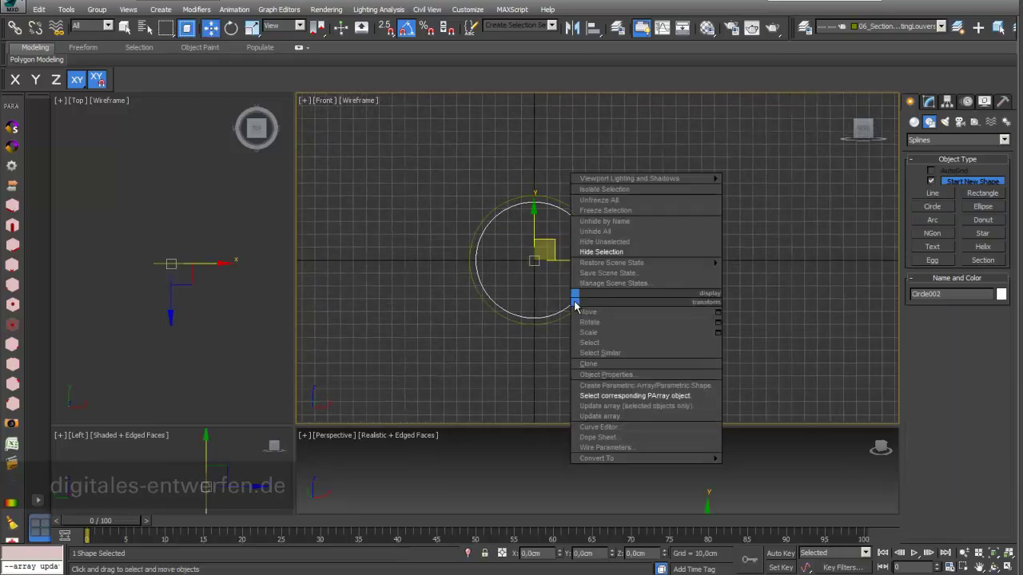
mouse_move(656, 458)
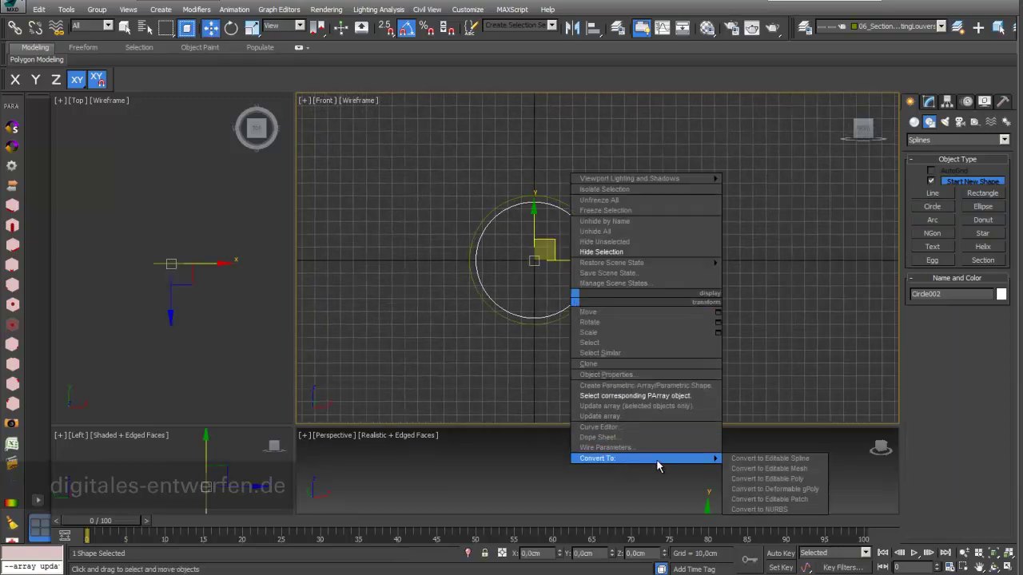
click(736, 461)
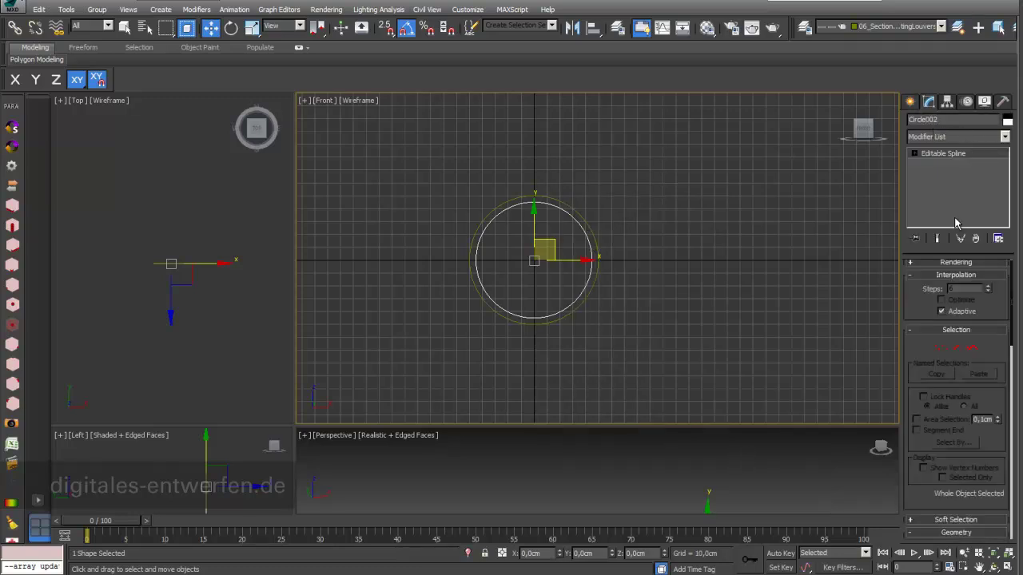
Attach the outer circle to the inner circle's editable spline to form one ring profile.
scroll(911, 346, down, 4)
click(939, 429)
click(578, 310)
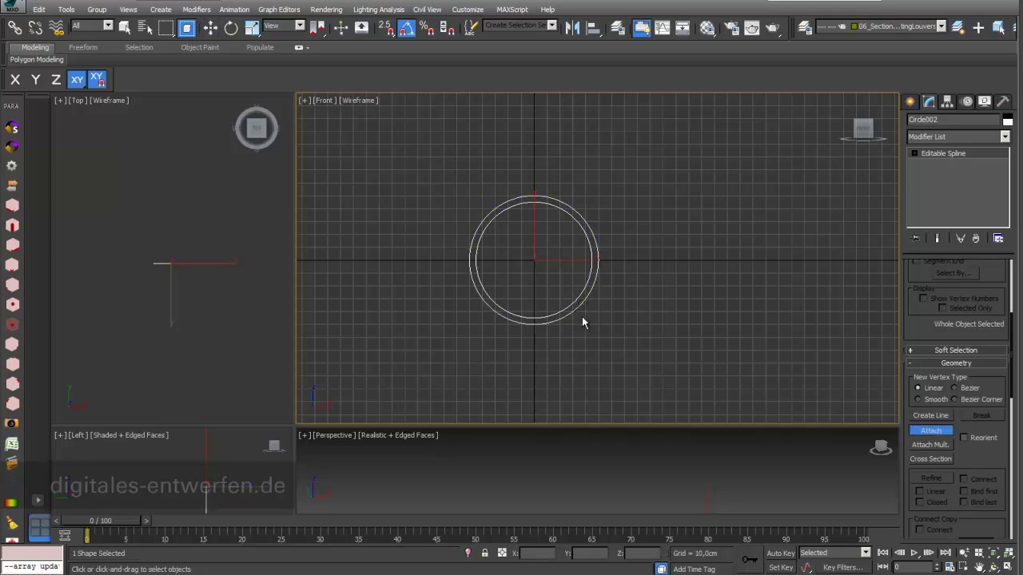
Apply an Extrude modifier with an amount of 19.5 cm to the ring profile.
click(993, 567)
drag(576, 279, 618, 292)
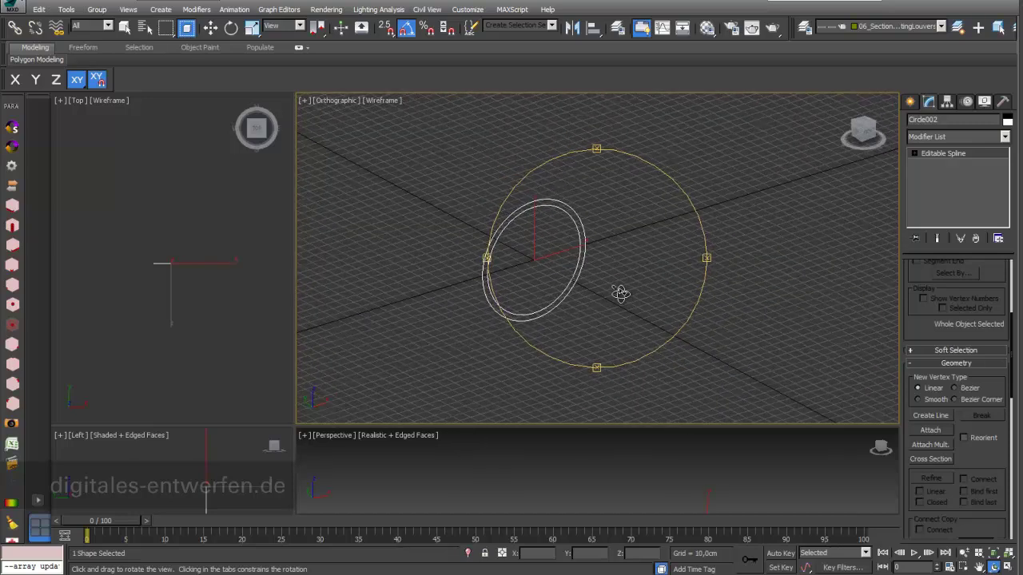
drag(552, 276, 527, 309)
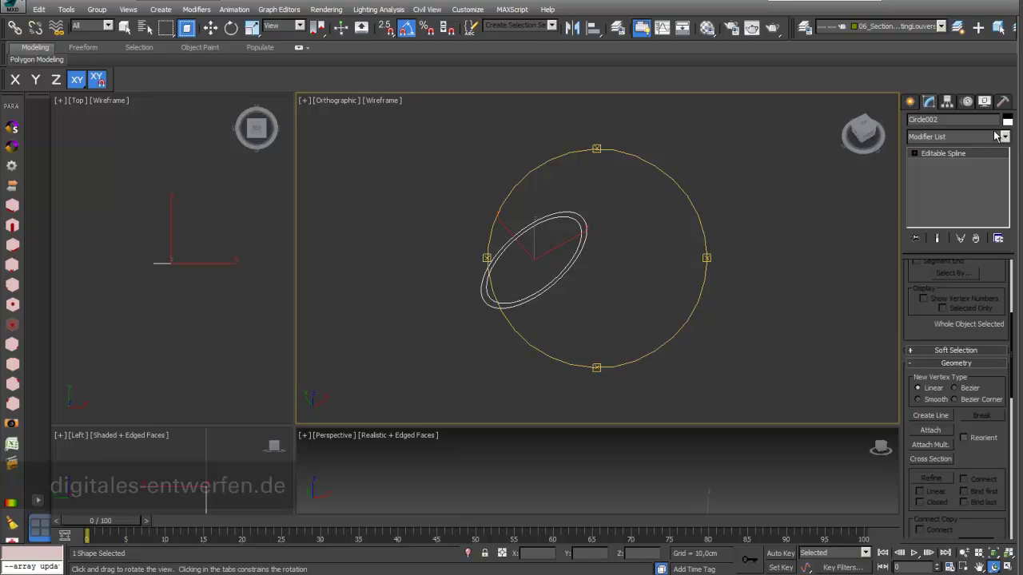
click(1005, 137)
drag(1007, 165, 1007, 234)
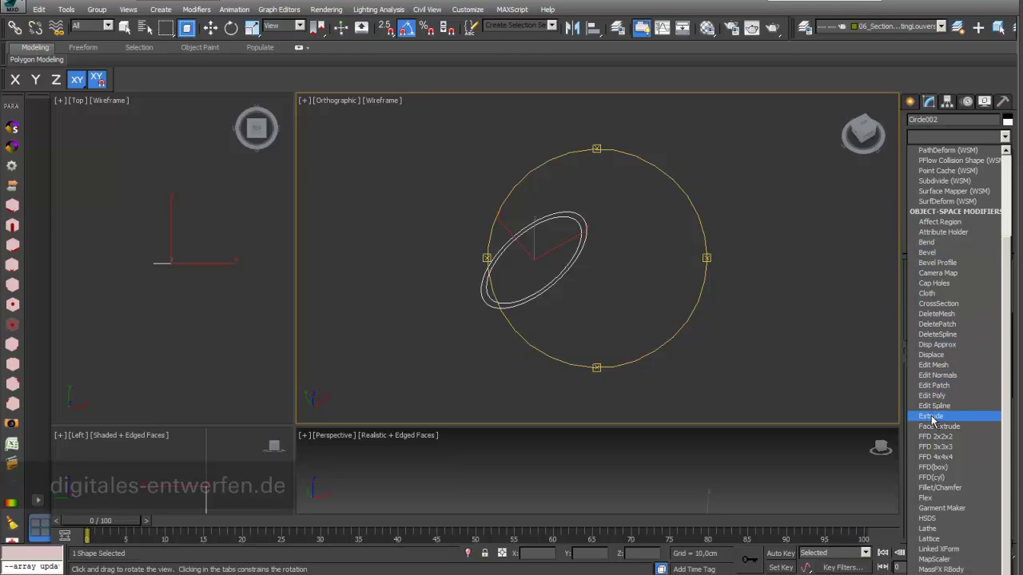
click(931, 416)
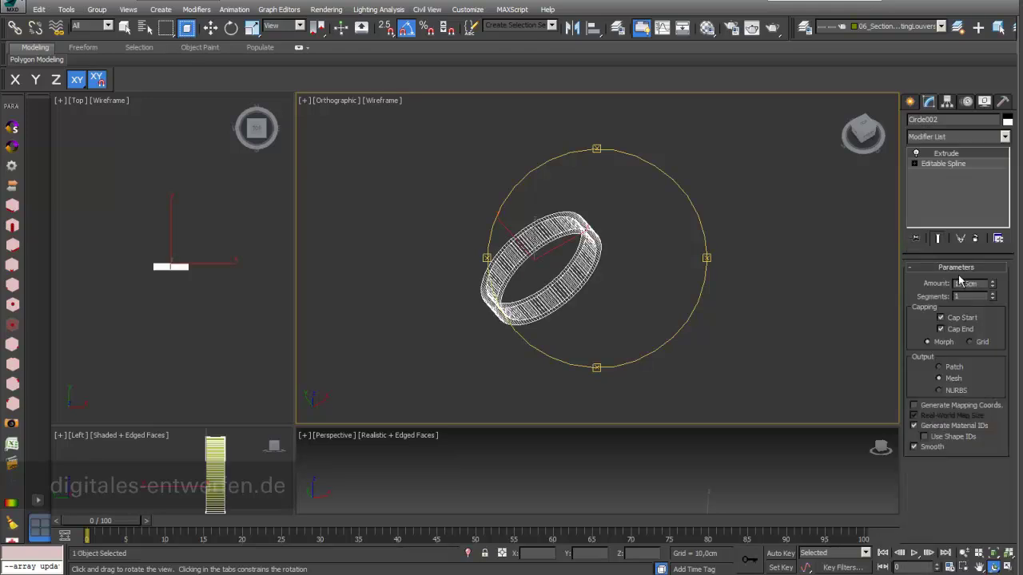
Display the extruded ring as shaded with edged faces in the orthographic view.
drag(576, 290, 590, 260)
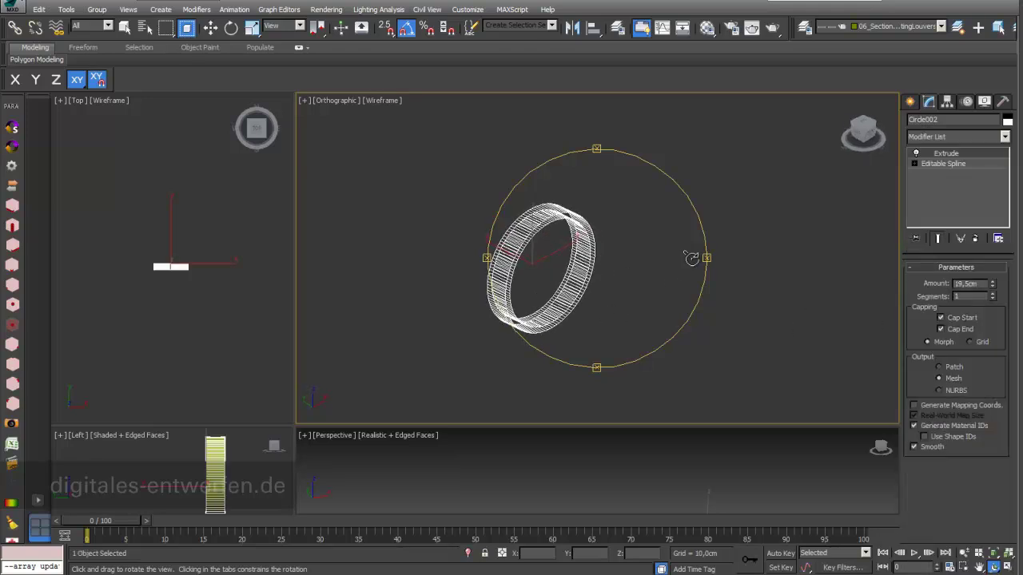
scroll(527, 267, up, 6)
scroll(527, 267, down, 2)
middle_drag(527, 267, 530, 254)
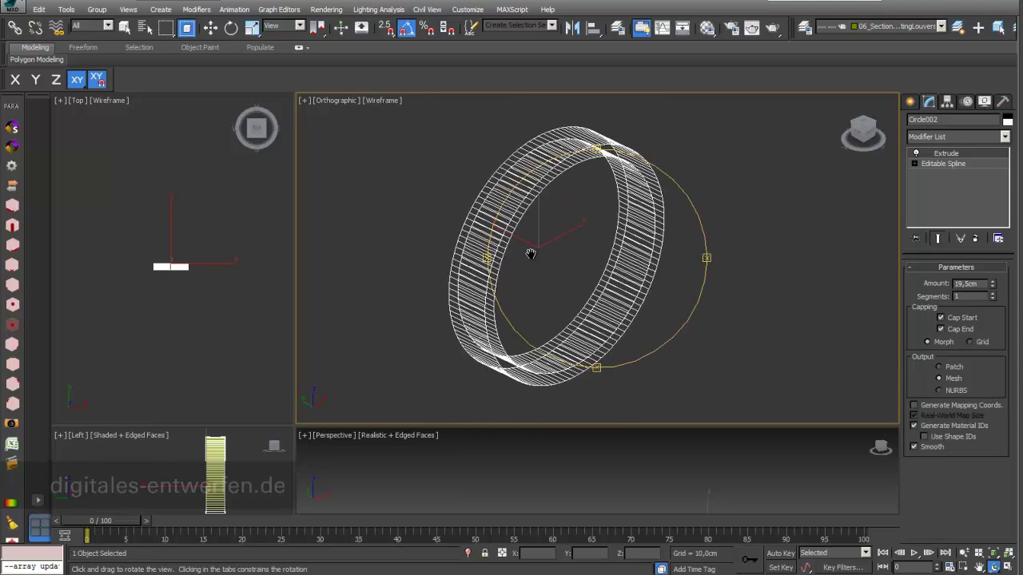
key(F3)
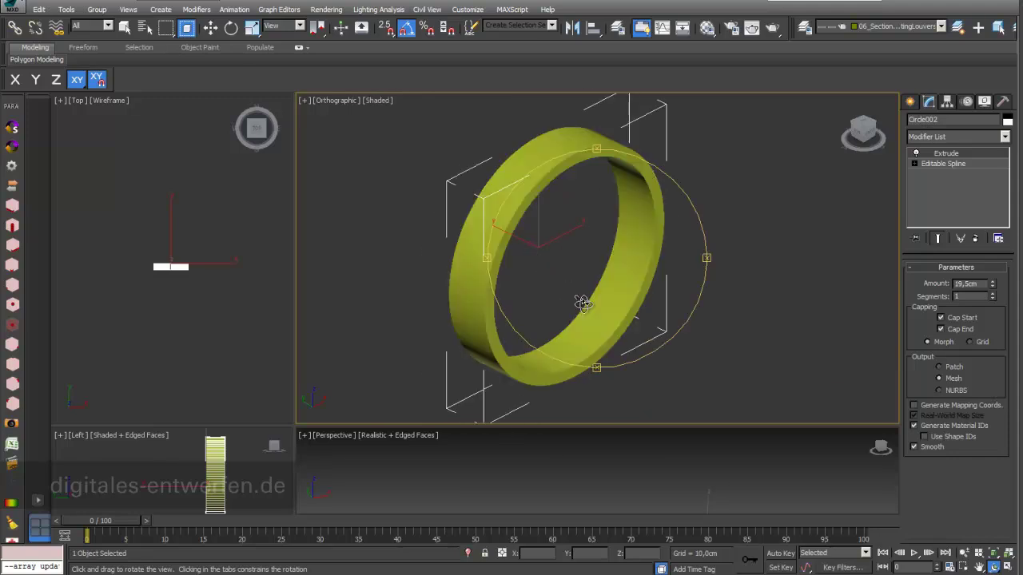
key(F4)
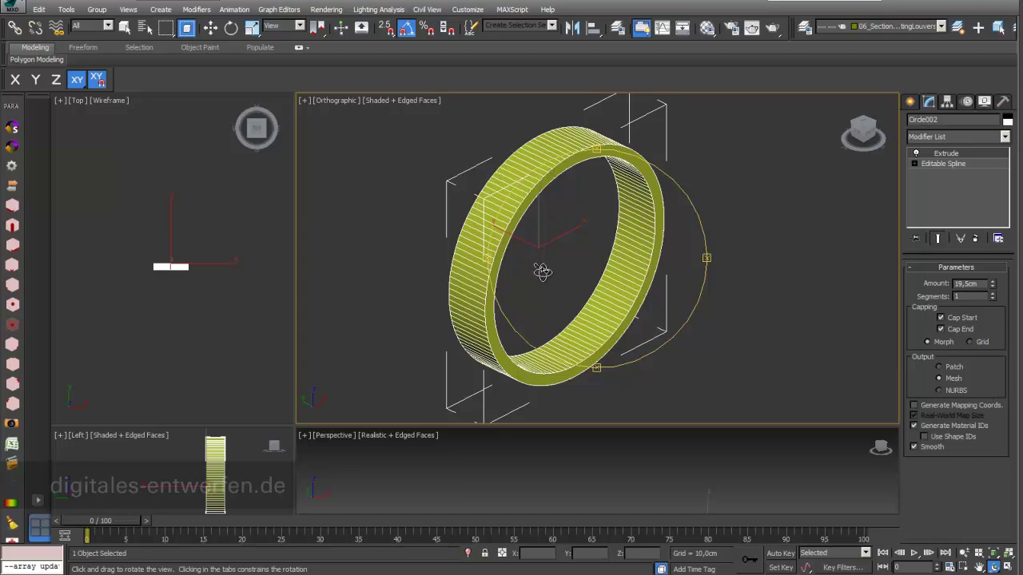
Turn off adaptive interpolation for the ring's editable spline and set a higher number of interpolation steps, with the extruded end result shown.
click(915, 164)
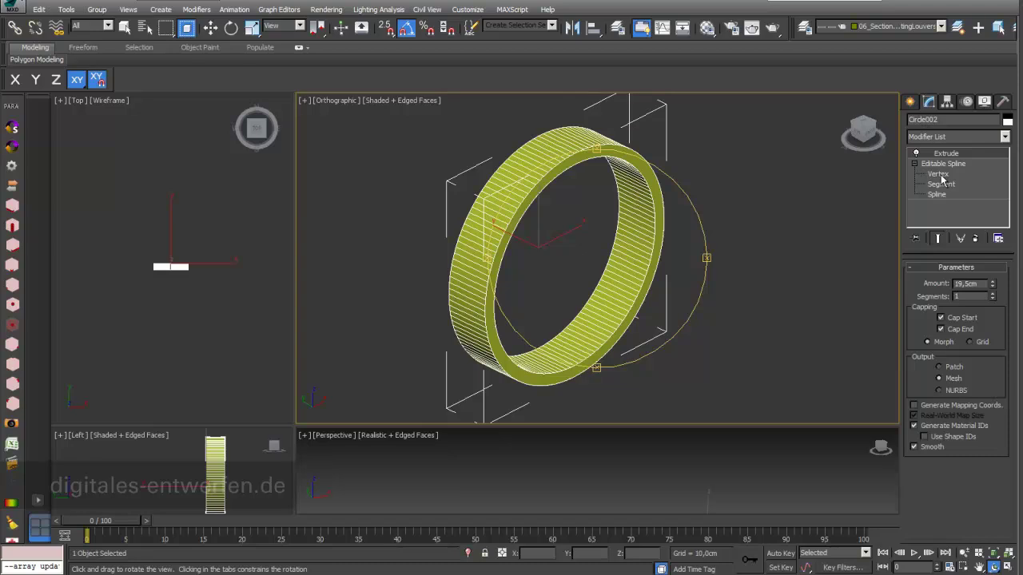
click(938, 174)
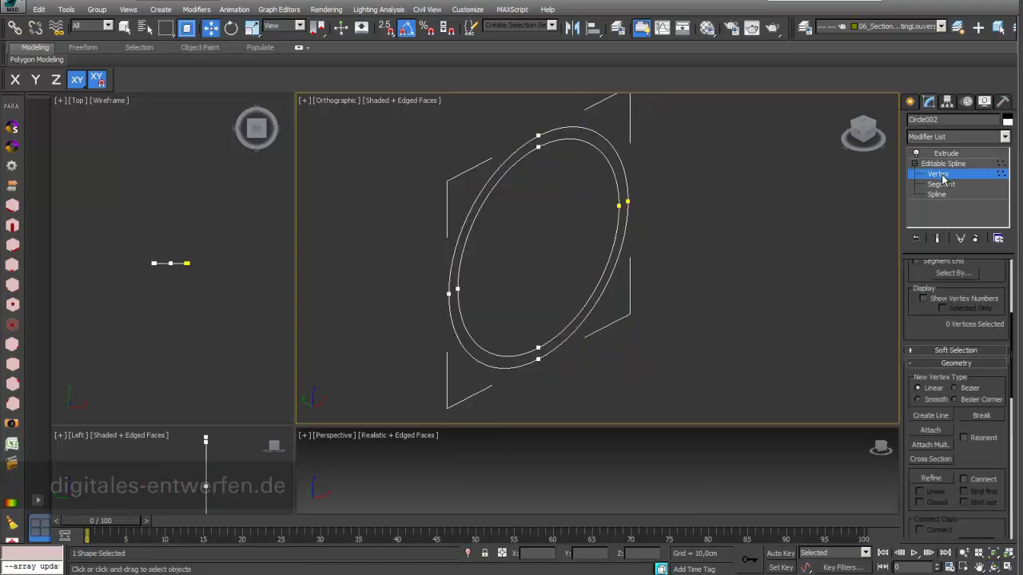
drag(959, 394, 959, 390)
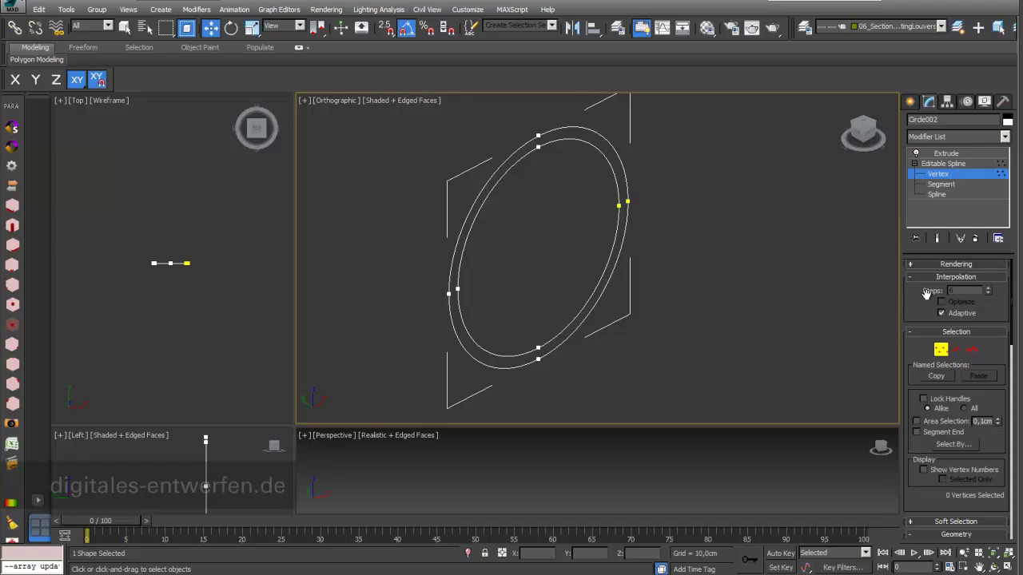
click(939, 239)
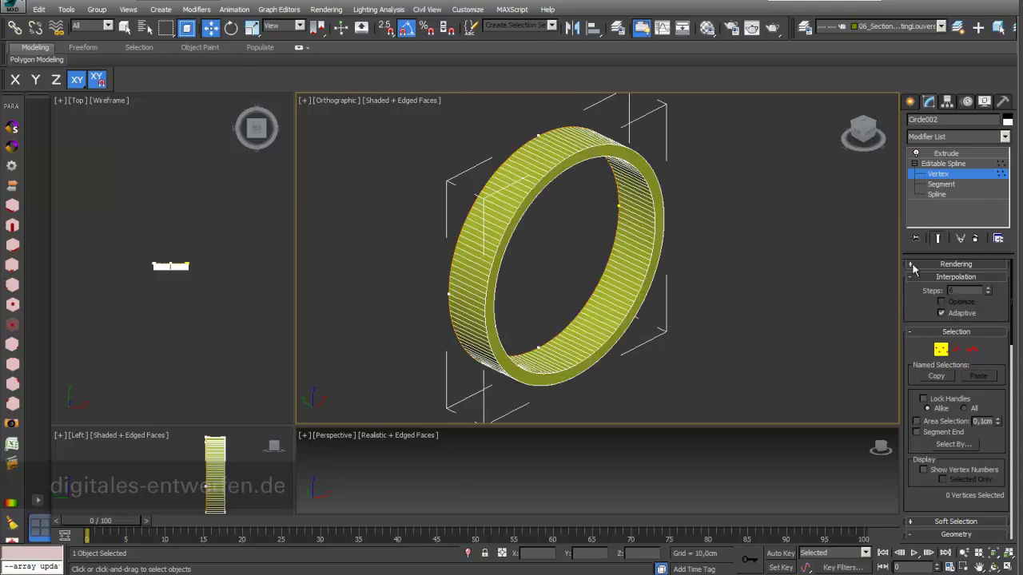
click(942, 313)
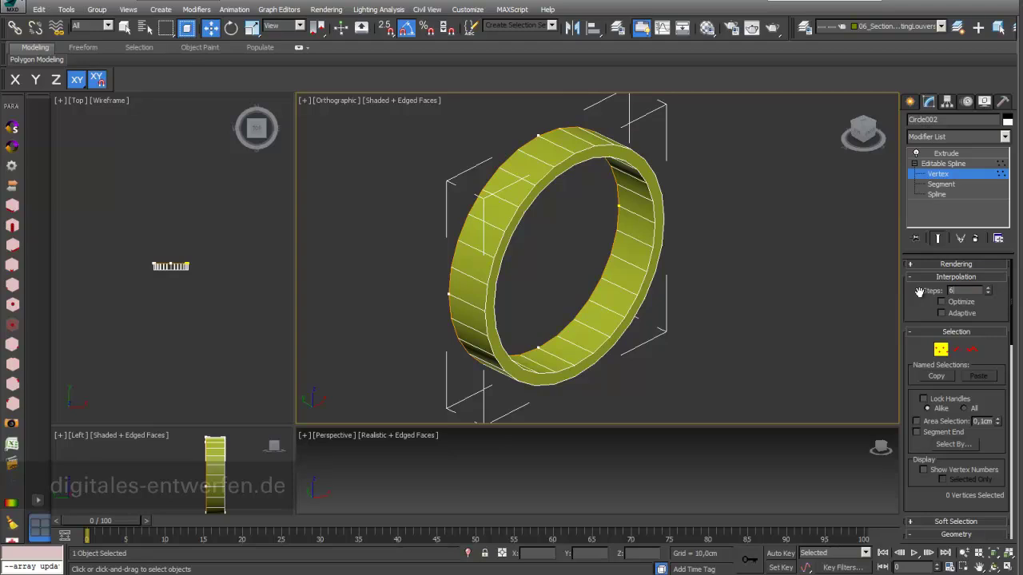
key(Return)
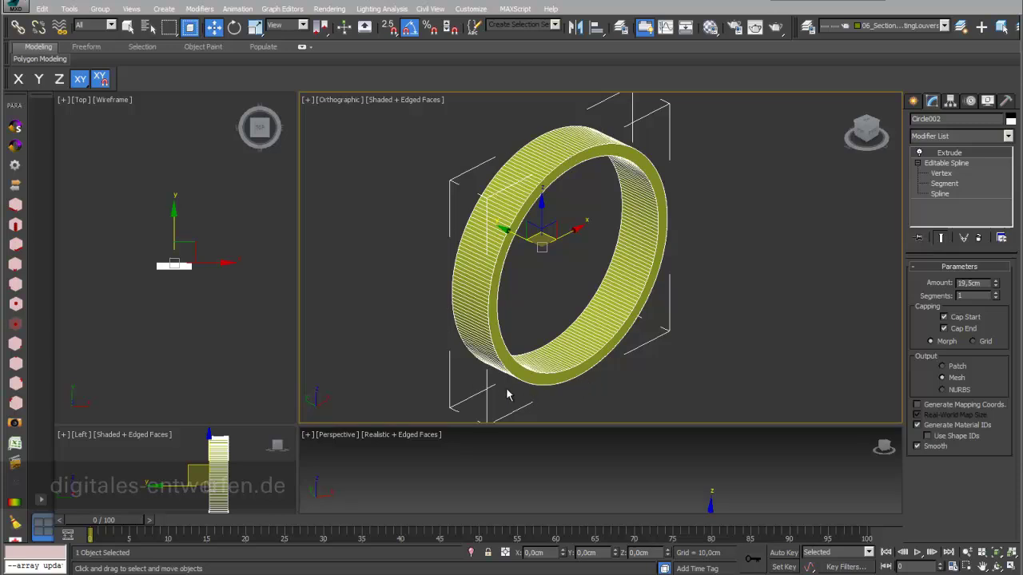
Add a Vol. Select modifier above the ring's Extrude modifier.
click(1008, 138)
mouse_move(1008, 174)
mouse_down()
mouse_move(1009, 327)
mouse_move(1009, 176)
mouse_up()
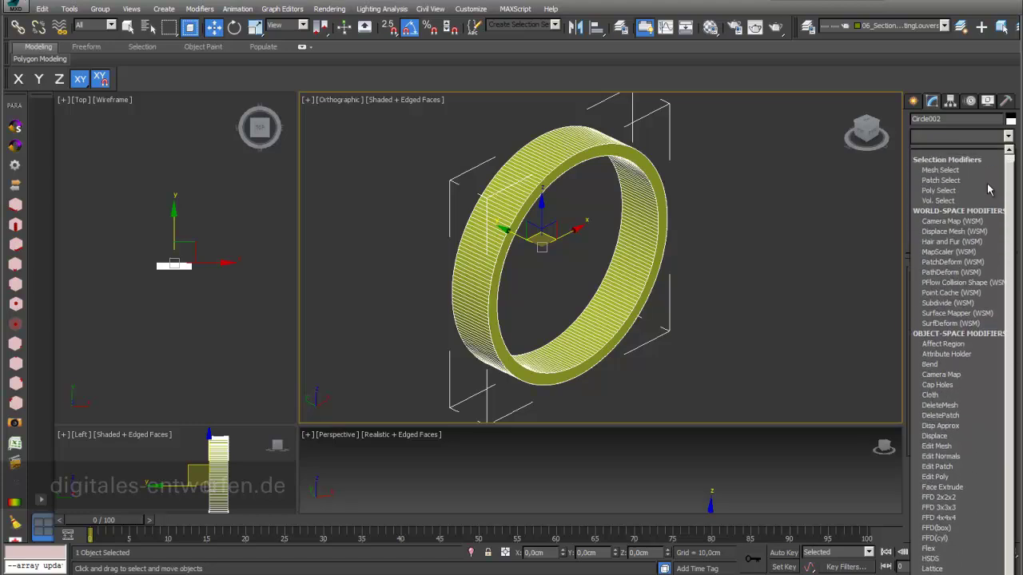
click(941, 200)
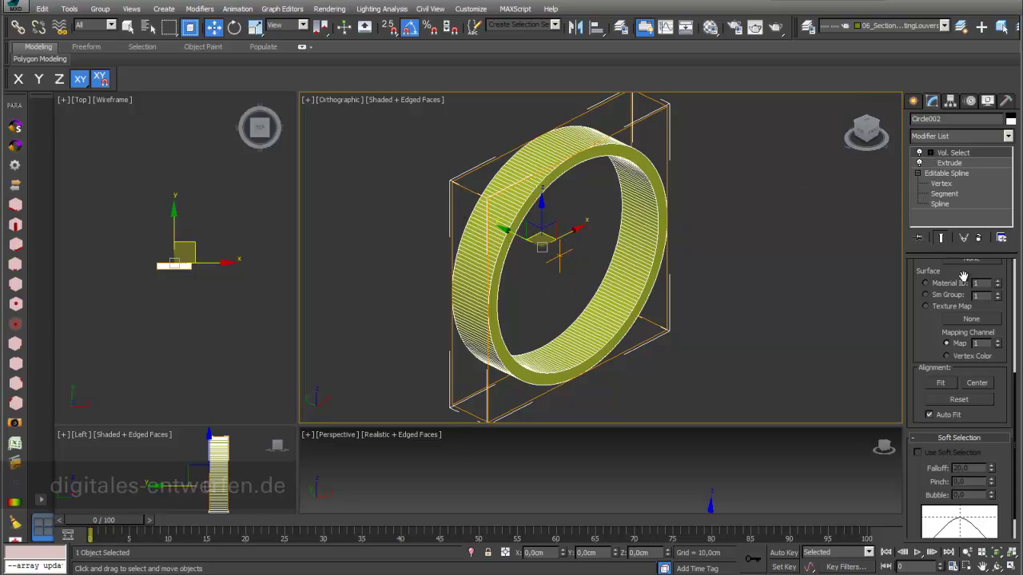
scroll(964, 275, up, 5)
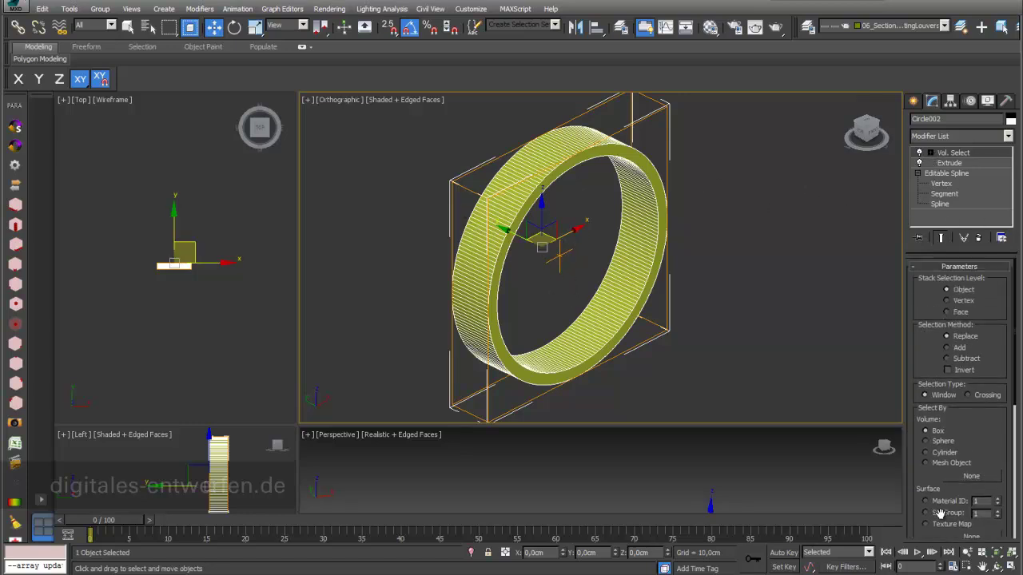
Set the ring's Vol. Select modifier to the vertex level and enable soft selection for it.
click(947, 301)
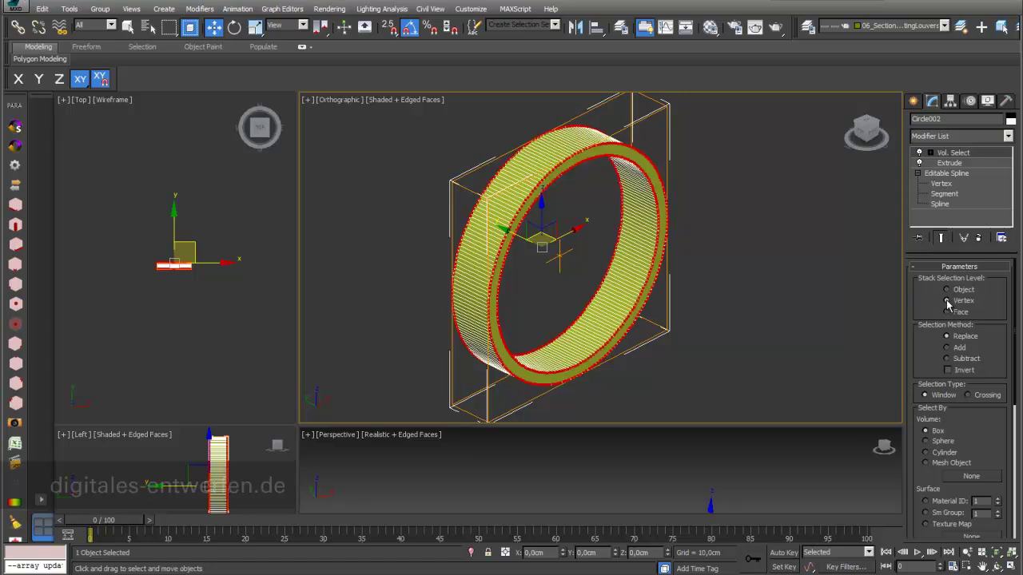
drag(920, 366, 891, 107)
click(917, 418)
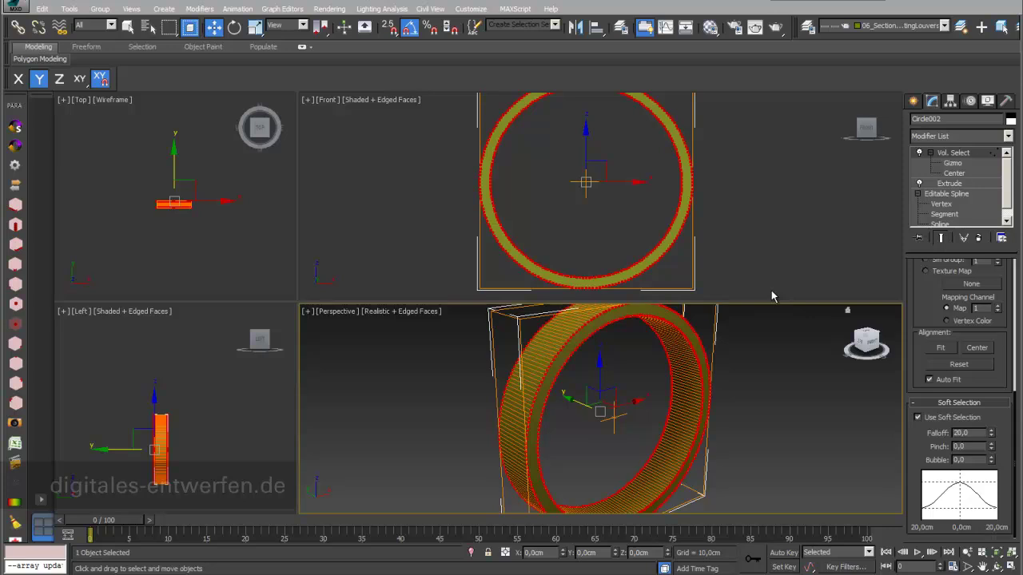
Move the Vol. Select gizmo along X in the front view until it covers only the ring's left side.
scroll(638, 198, down, 2)
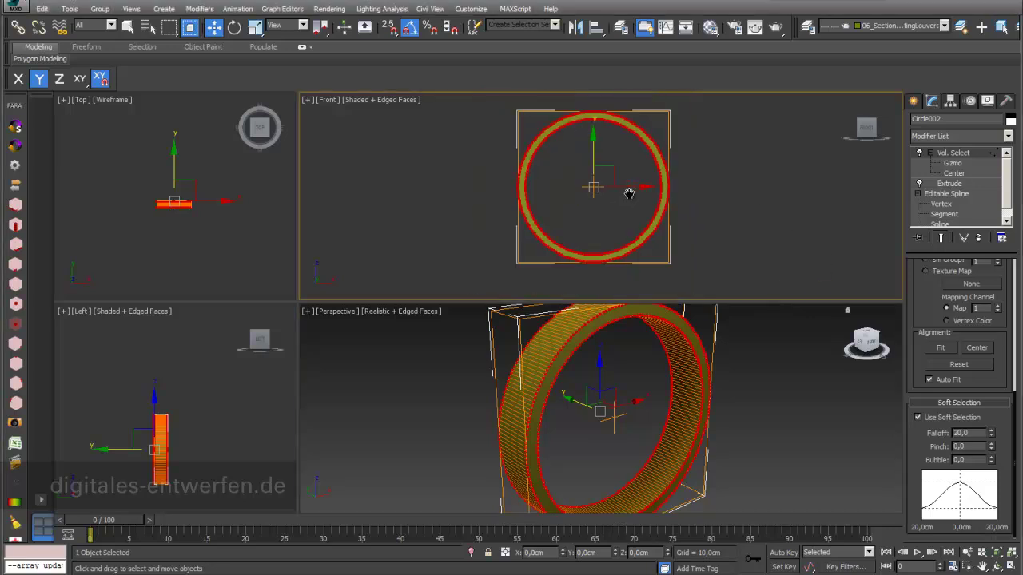
click(952, 163)
drag(623, 187, 505, 185)
Scale the Vol. Select gizmo along Y in the top view so it extends well beyond the ring's depth.
click(255, 27)
right_click(206, 168)
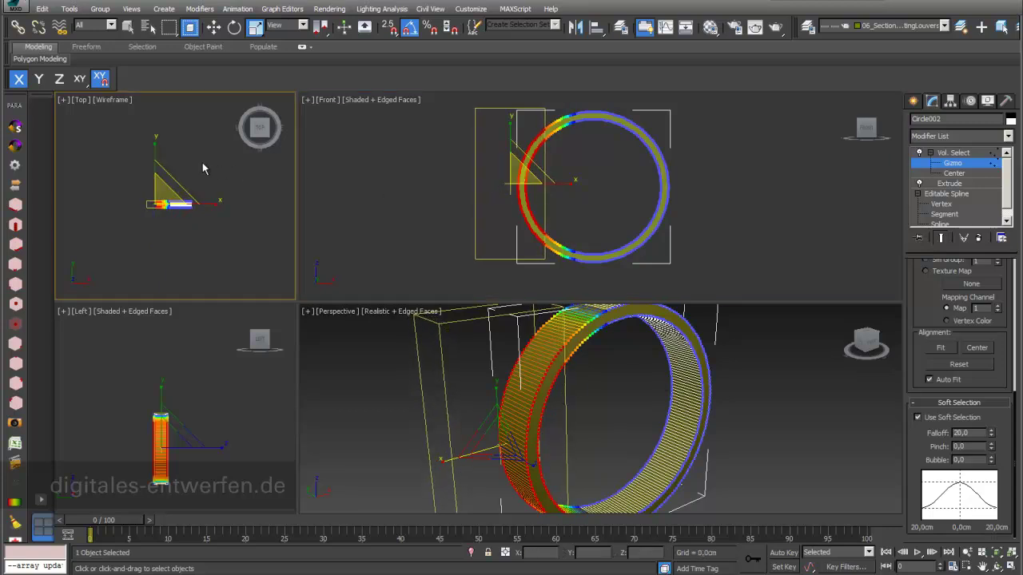
drag(156, 156, 152, 92)
scroll(203, 203, up, 5)
middle_drag(202, 203, 294, 183)
scroll(177, 213, up, 1)
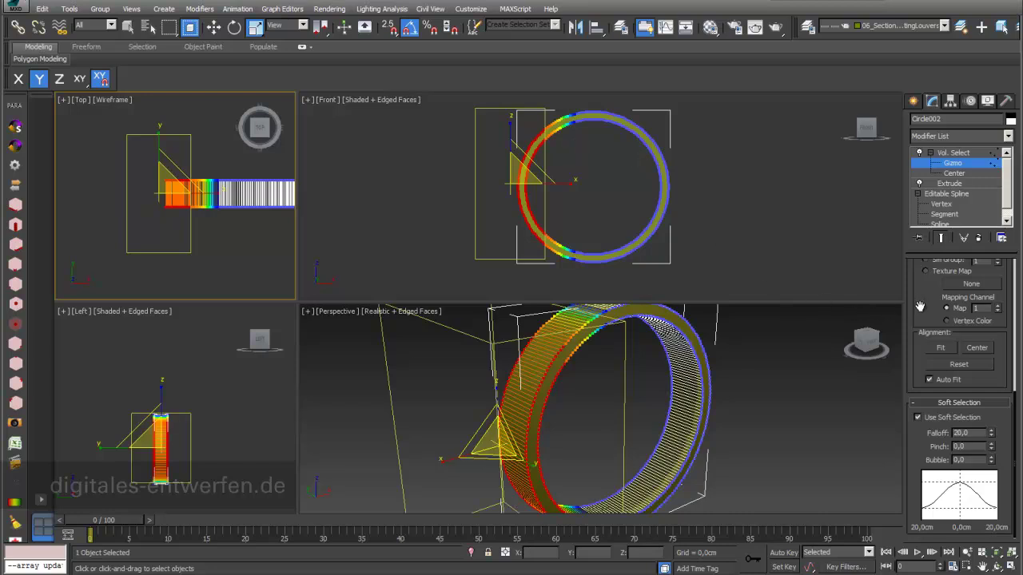
Flatten the Vol. Select gizmo along Y in the front view and set the soft selection falloff to 45.6 cm.
mouse_move(922, 278)
mouse_down()
mouse_move(923, 291)
mouse_move(924, 265)
mouse_up()
drag(992, 436, 991, 302)
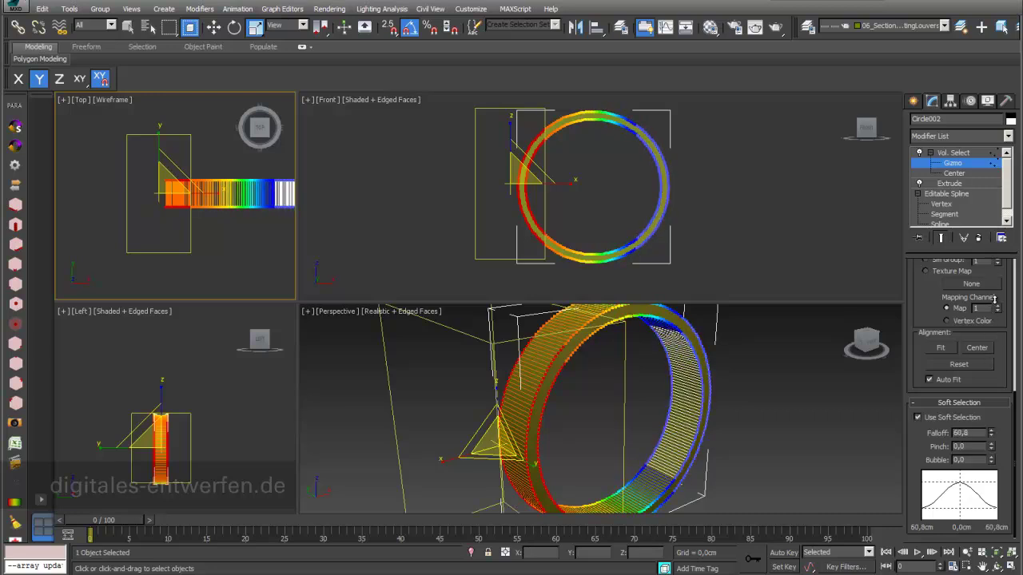
right_click(492, 153)
drag(510, 135, 515, 272)
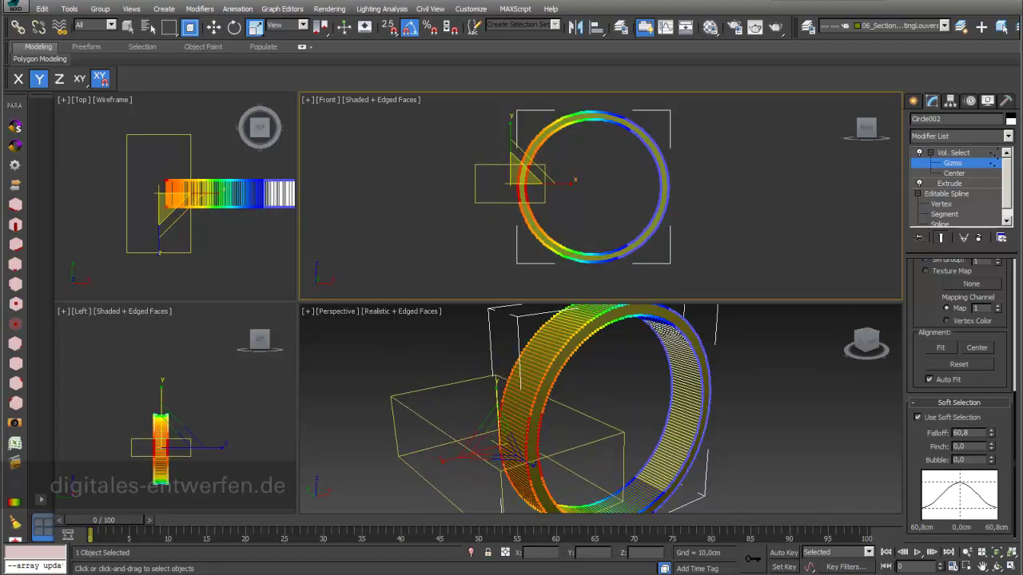
drag(996, 434, 991, 452)
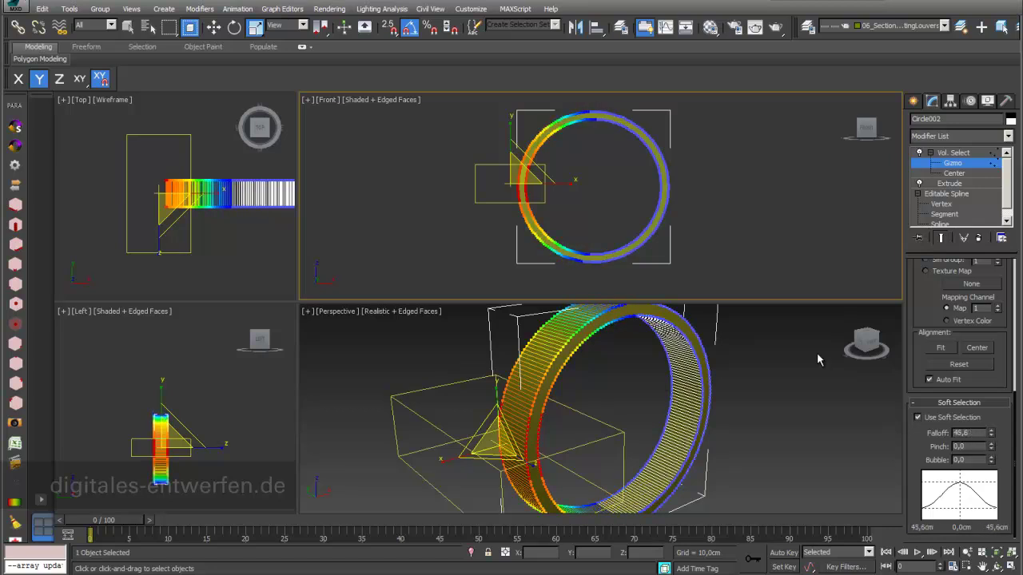
Try rotating the Vol. Select gizmo and the whole ring in the top view, undoing each rotation.
key(e)
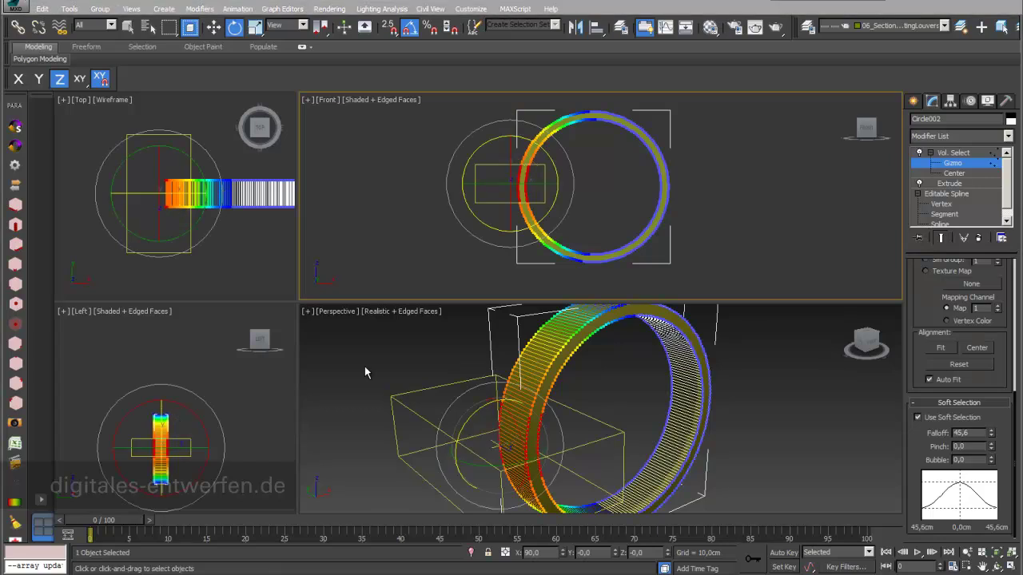
drag(87, 210, 97, 222)
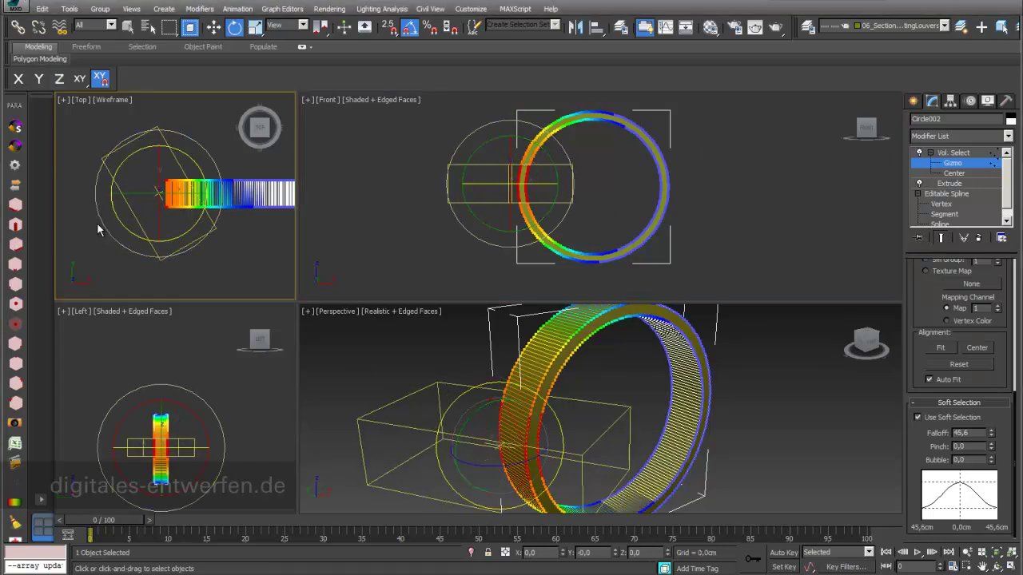
key(ctrl+z)
click(972, 164)
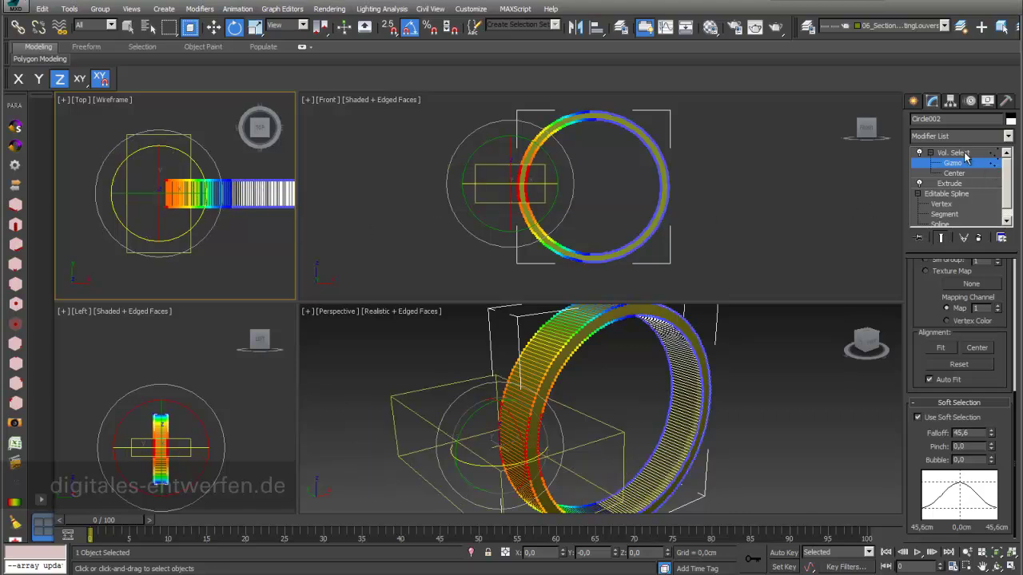
drag(175, 210, 181, 218)
key(ctrl+z)
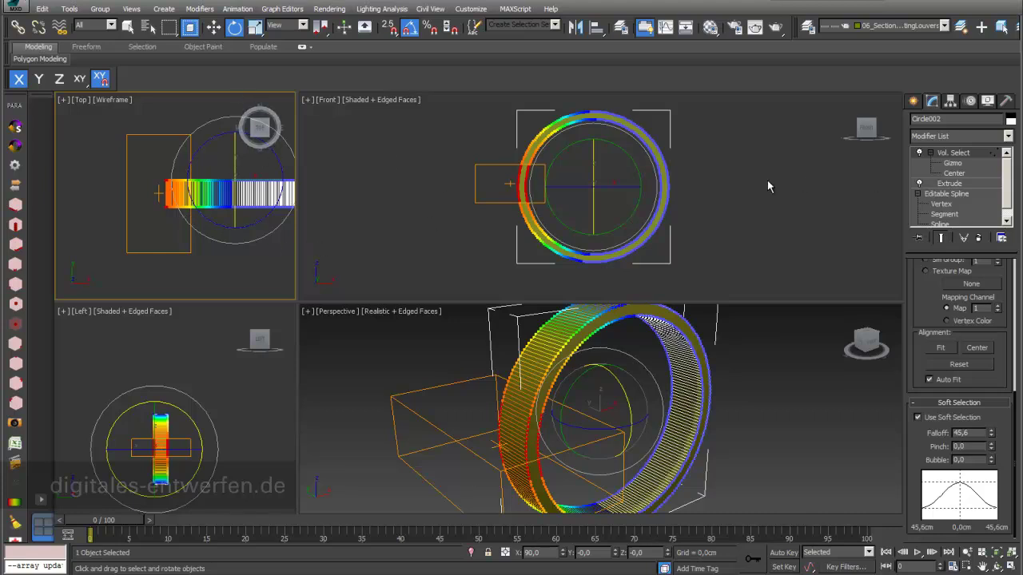
Add an XForm modifier above the ring's Vol. Select modifier.
click(1008, 137)
scroll(1009, 177, down, 10)
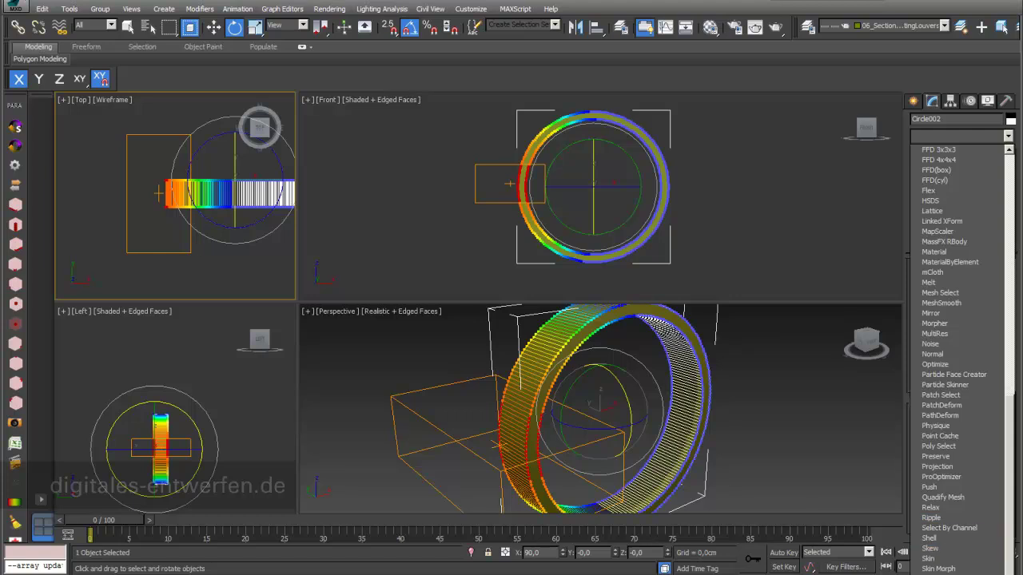
key(x)
key(Return)
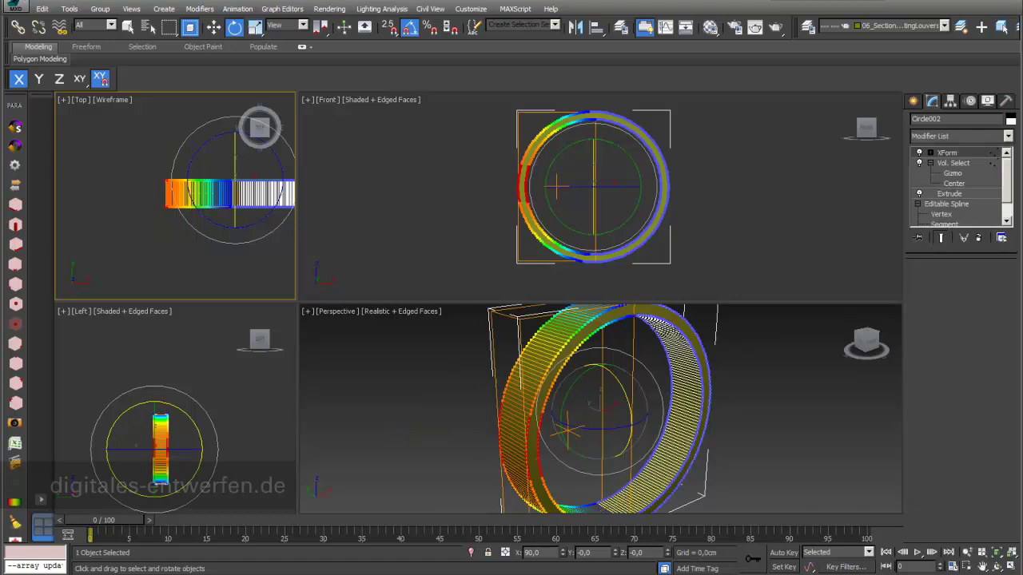
Try rotating the XForm gizmo about Z in the top view to bend the soft-selected side, and undo the rotation.
click(930, 153)
click(952, 163)
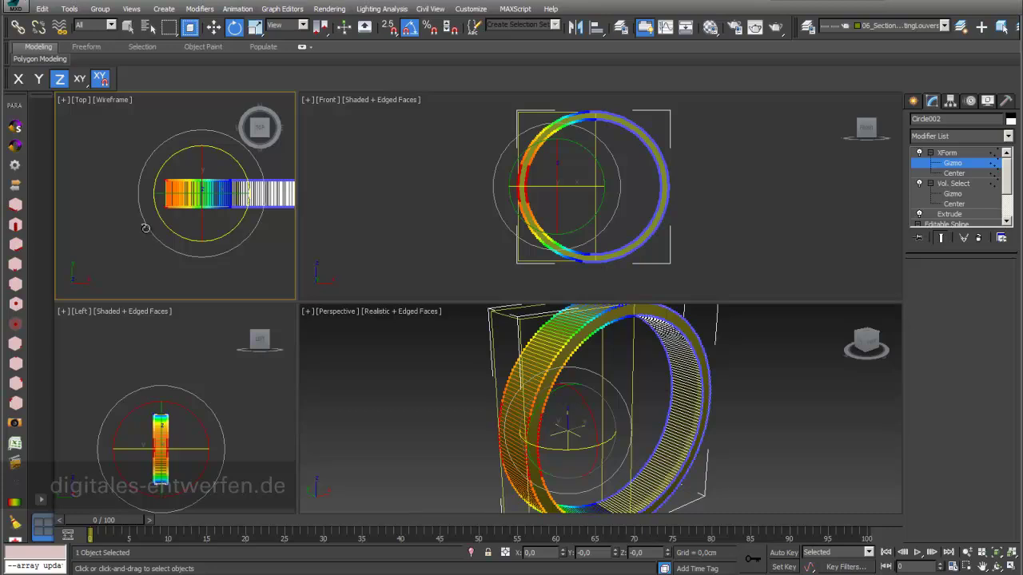
mouse_move(146, 227)
mouse_down()
mouse_move(146, 252)
mouse_move(147, 197)
mouse_move(152, 243)
mouse_move(146, 211)
mouse_up()
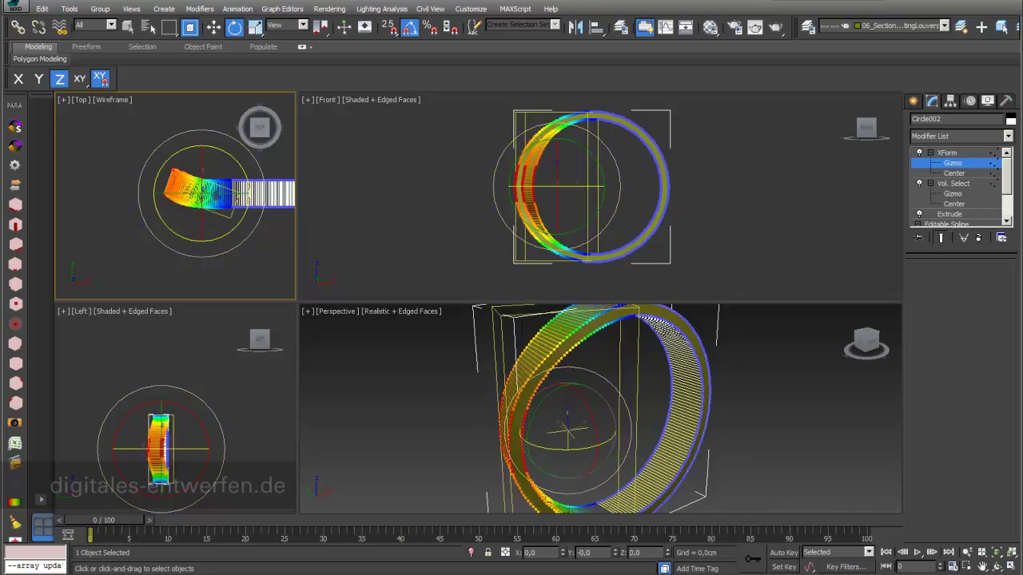
key(ctrl+z)
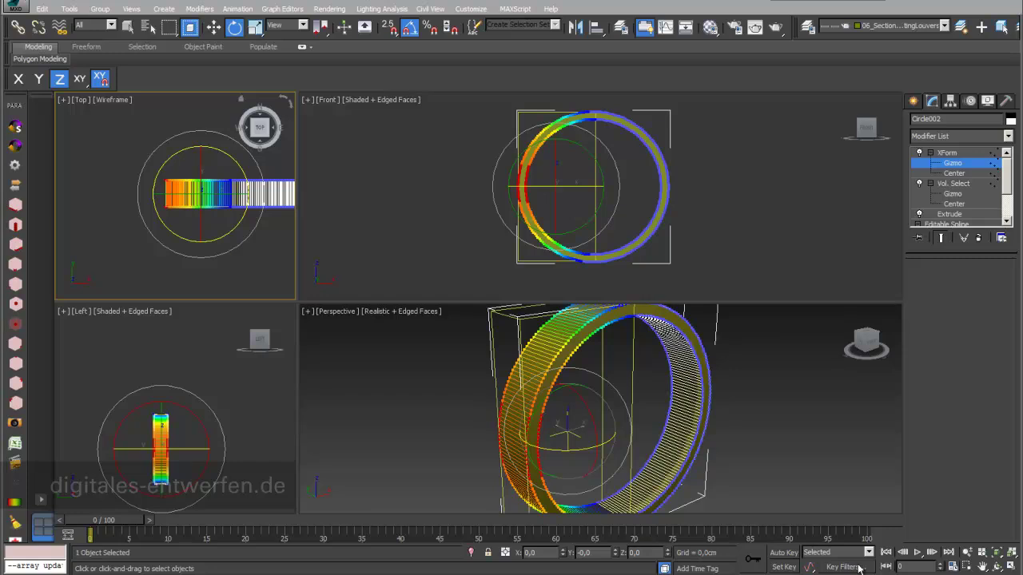
click(957, 155)
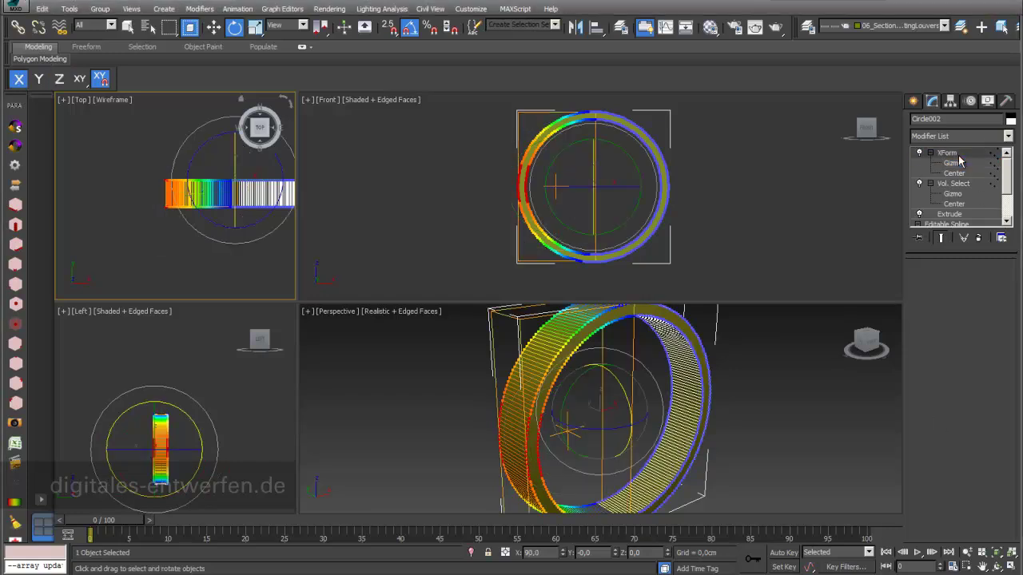
Create a 30×1×1 parametric copy array of the ring named PARA_Twist, without keeping the original or applying transformations to spline vertices.
right_click(456, 389)
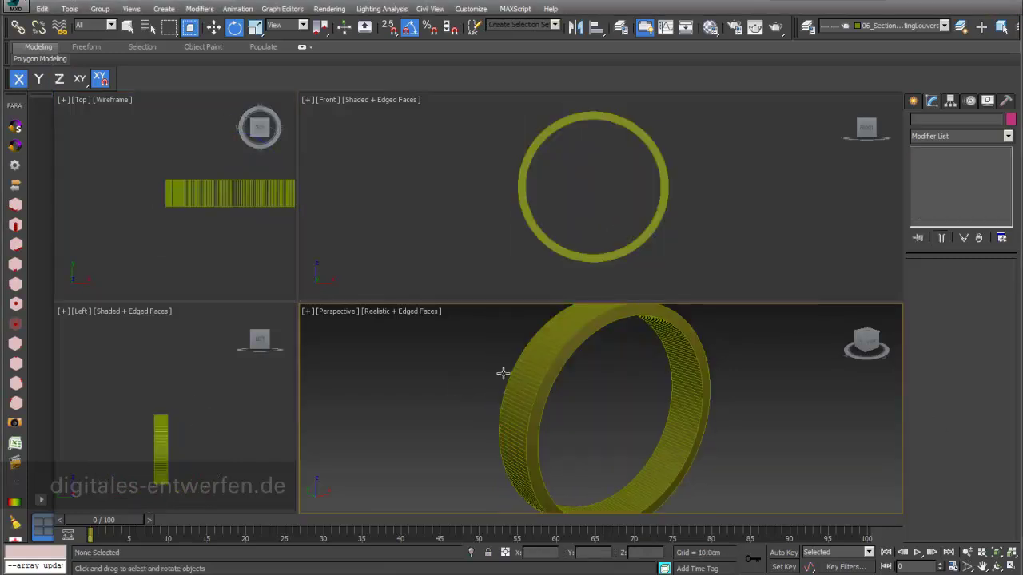
click(15, 108)
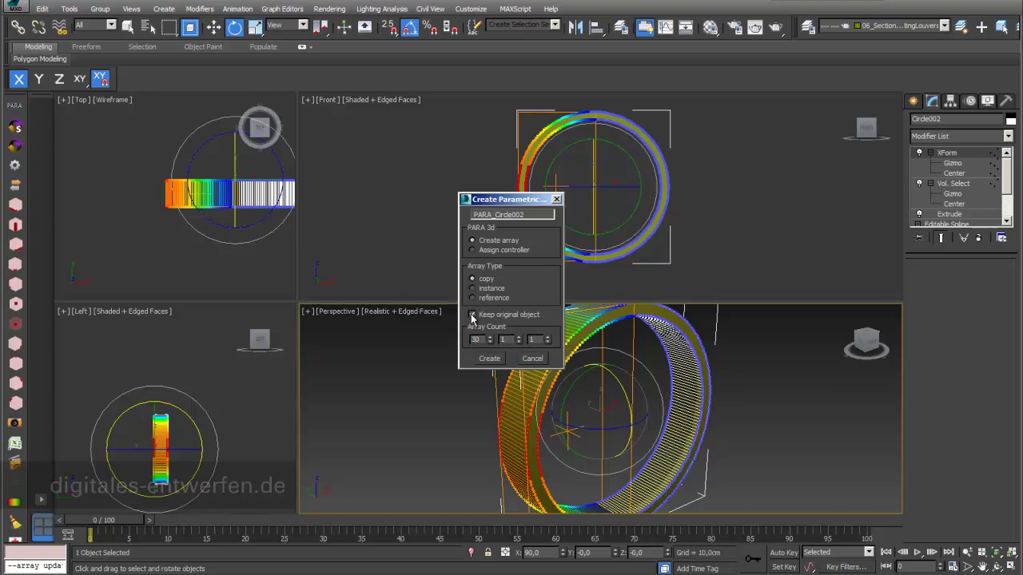
click(471, 316)
drag(526, 217, 499, 216)
key(BackSpace)
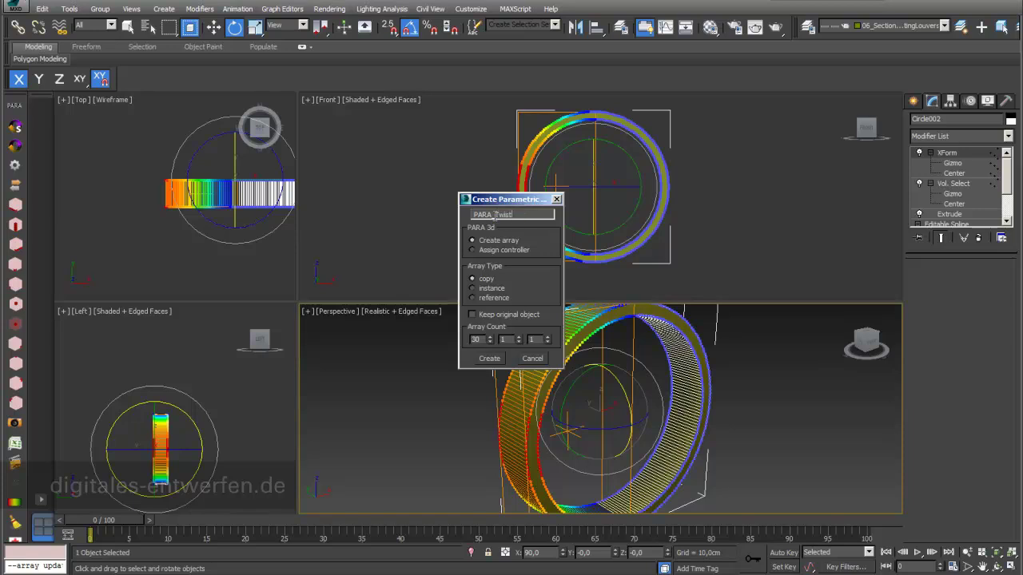
click(496, 359)
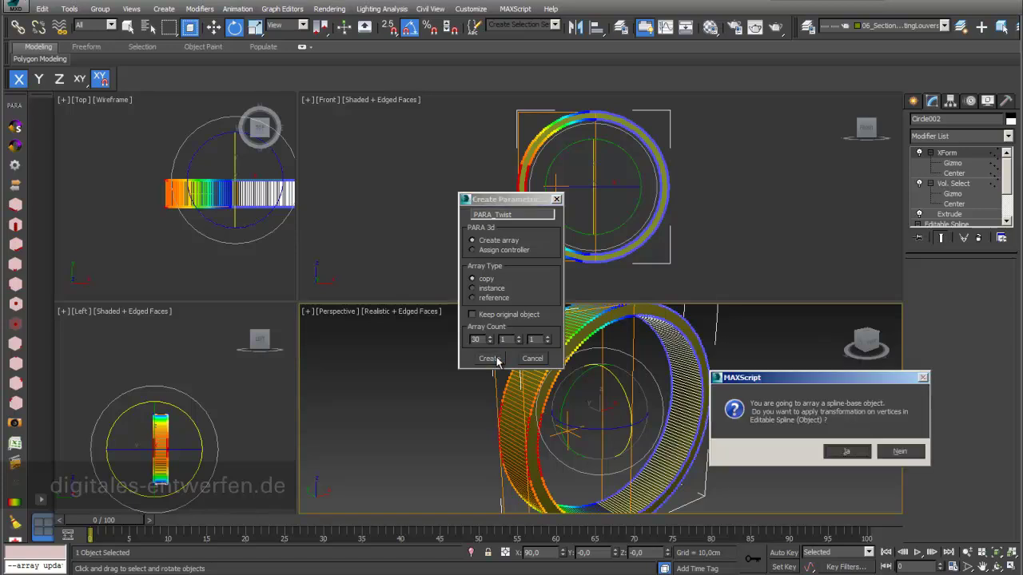
drag(857, 373, 706, 197)
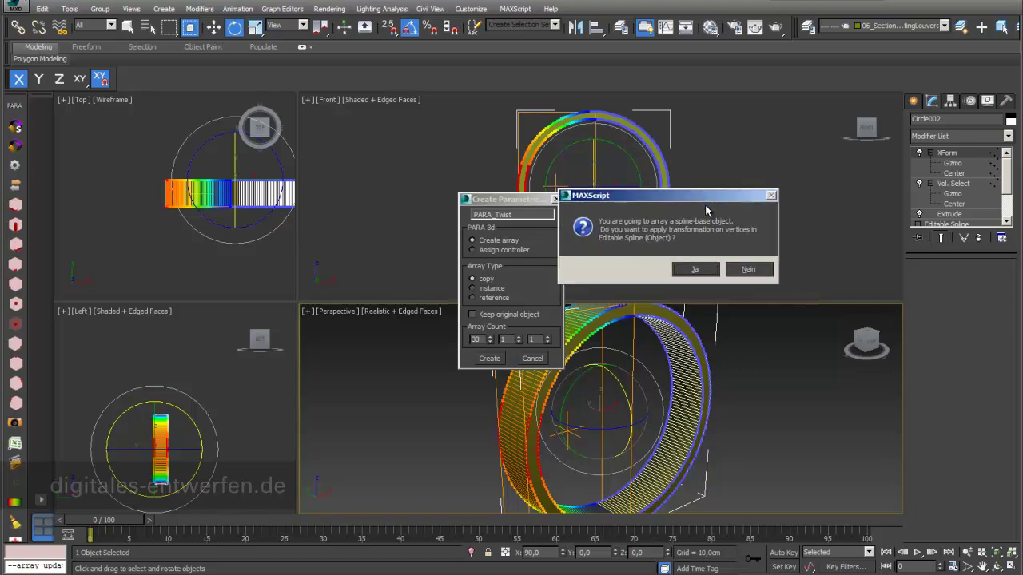
click(749, 270)
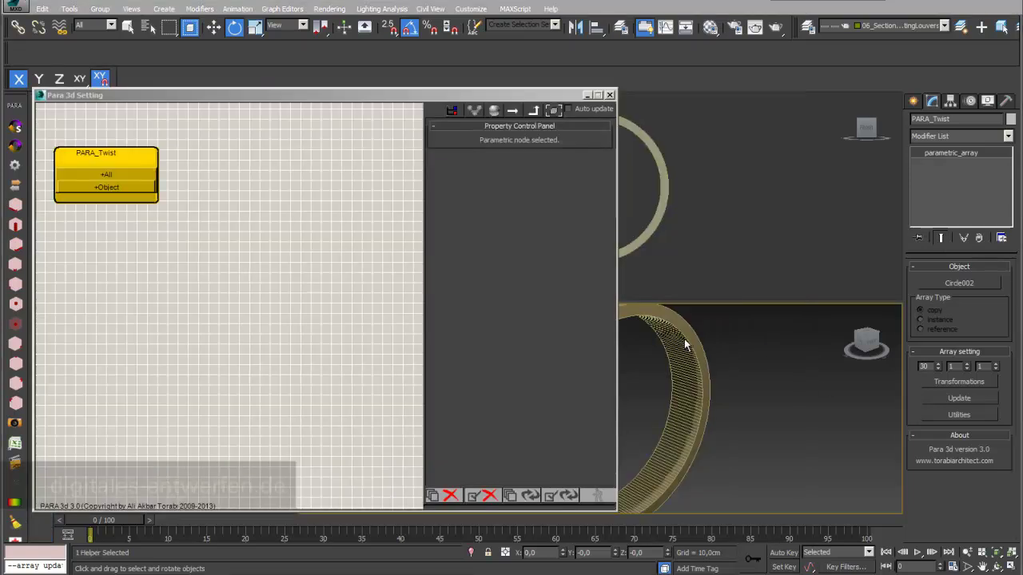
Expand the PARA_Twist node to its individual position properties and shift the Para 3d window and node to uncover the viewports.
click(104, 175)
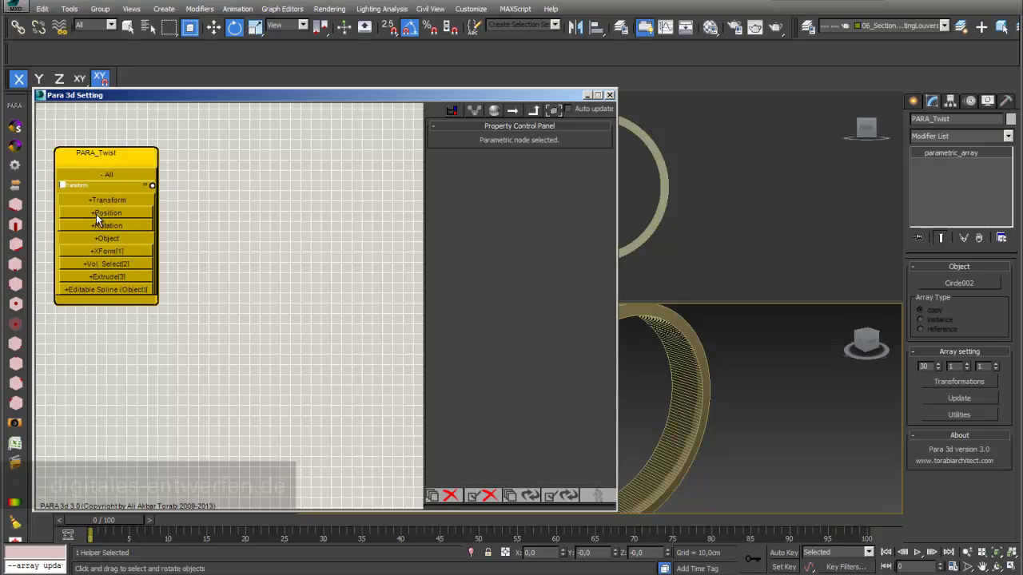
click(93, 214)
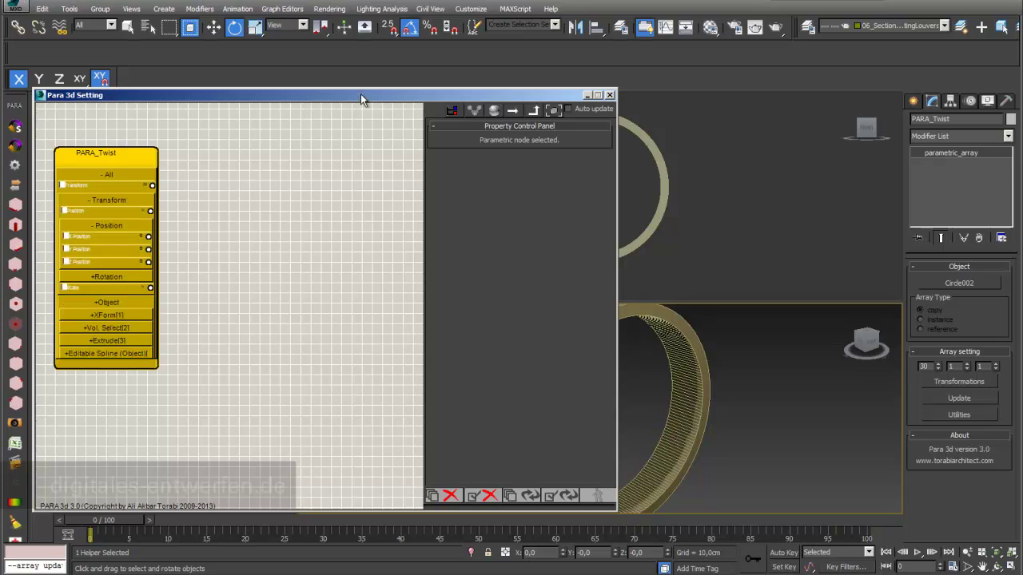
drag(360, 95, 275, 100)
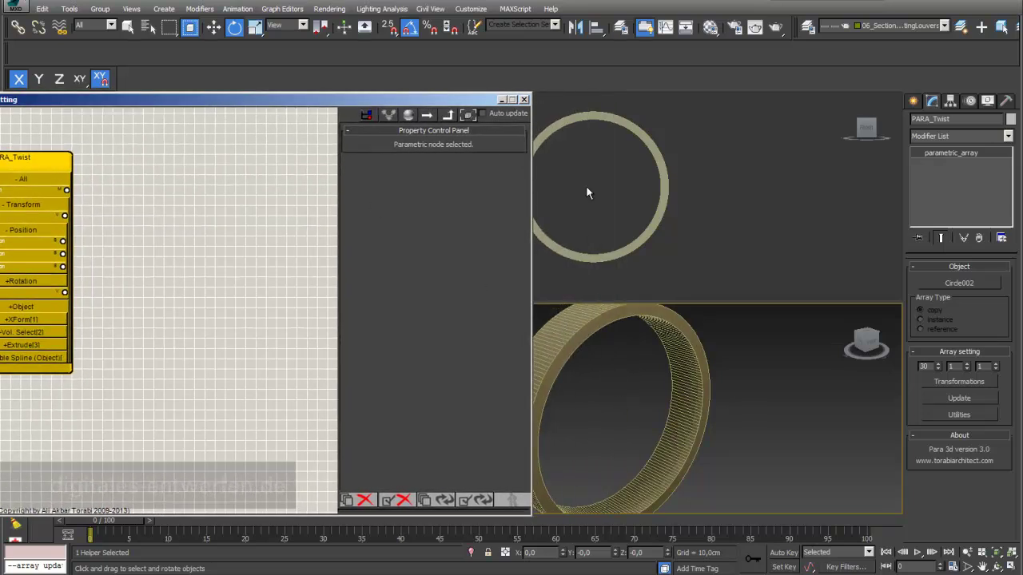
drag(47, 169, 132, 159)
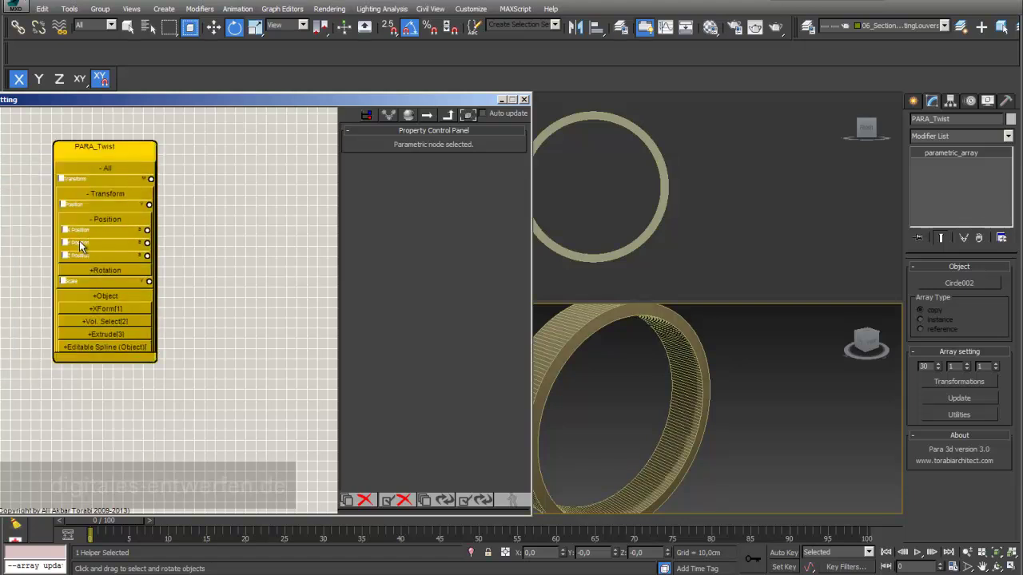
Enable the Position property of the PARA_Twist node and connect a new Linear Controller to it.
click(65, 206)
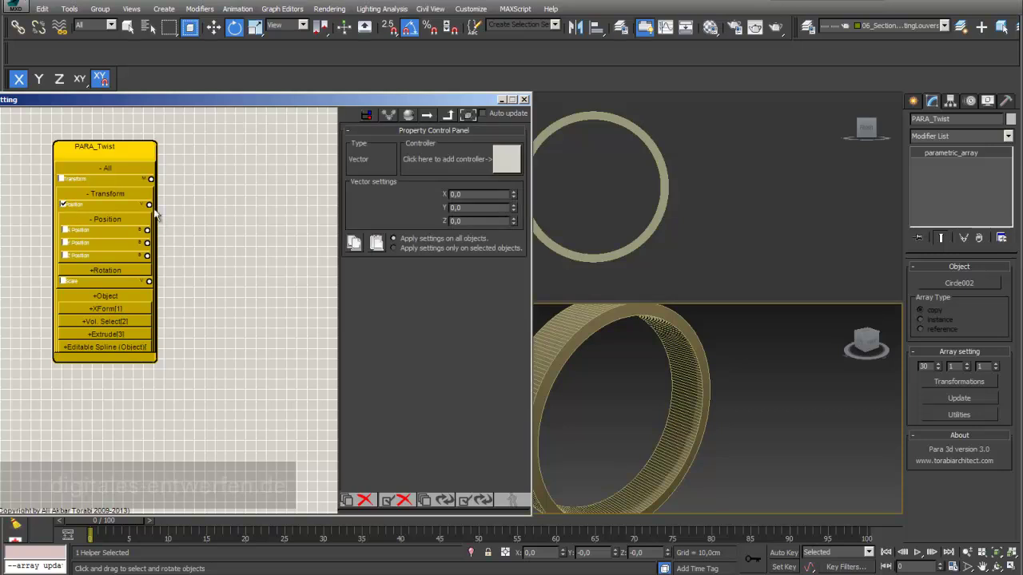
drag(148, 204, 257, 228)
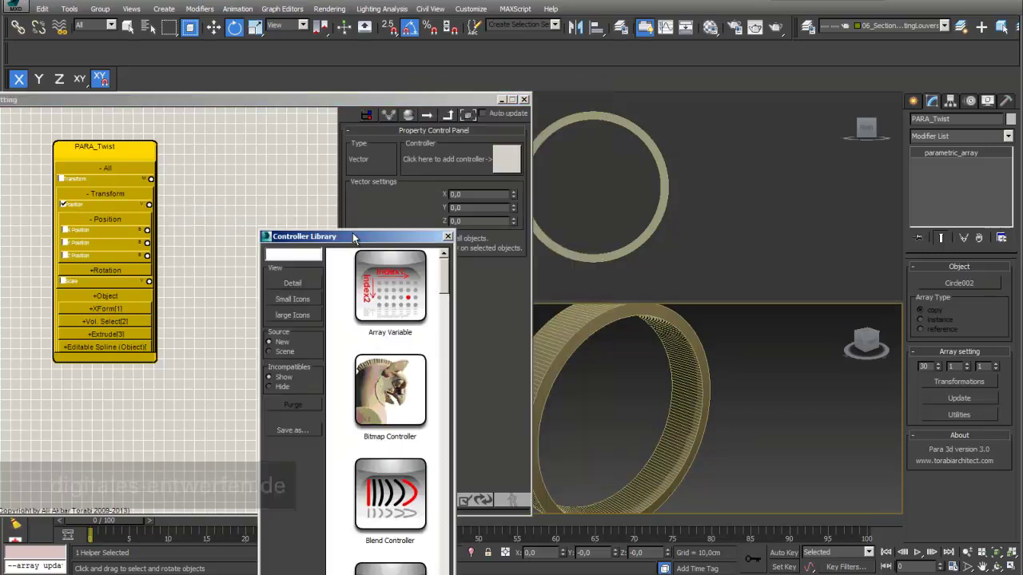
text(lin)
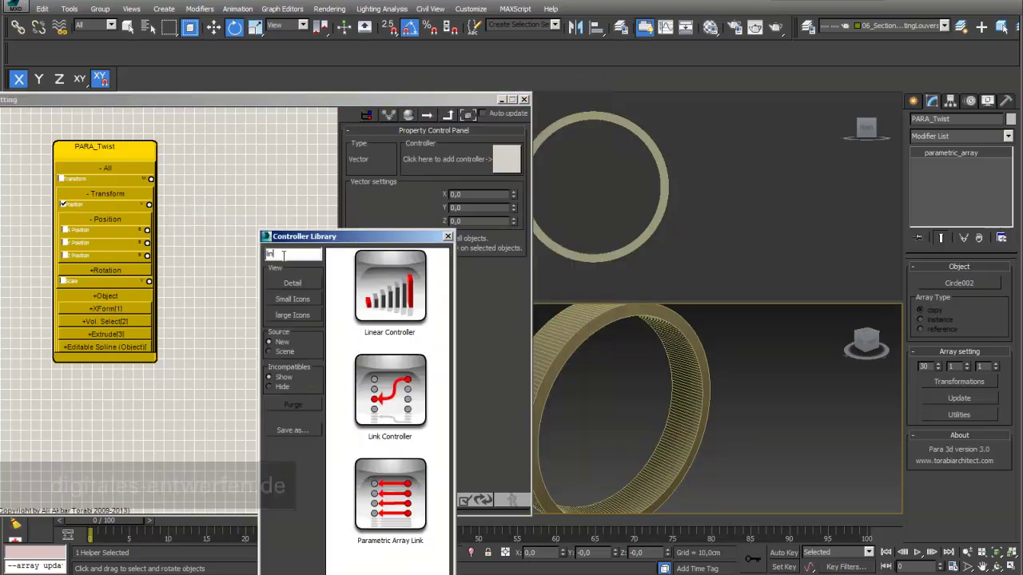
double_click(372, 272)
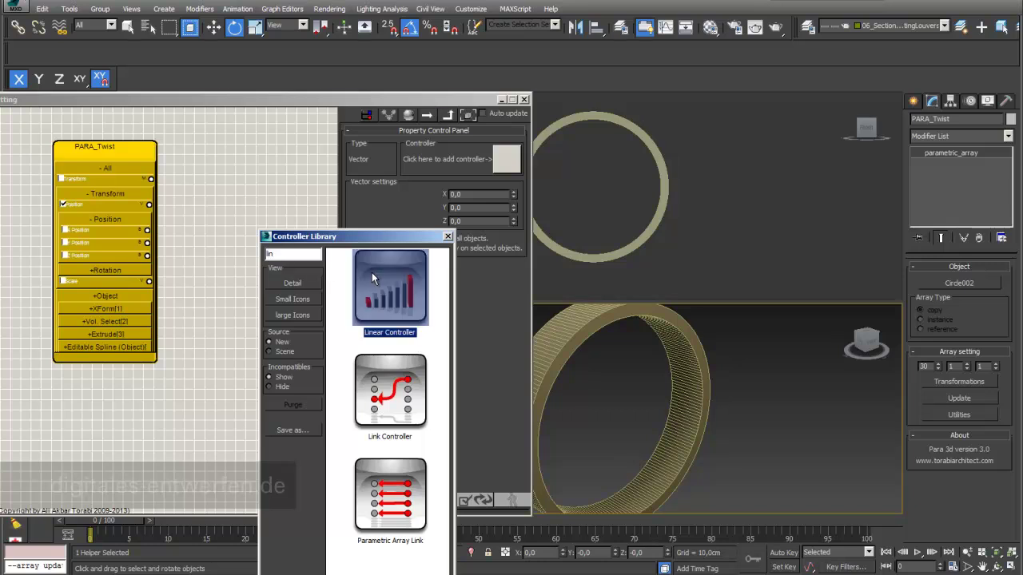
Select the last ring of the row (Circle031) in the top view and move it to about X 57 cm, Y 1059 cm.
drag(471, 104, 433, 402)
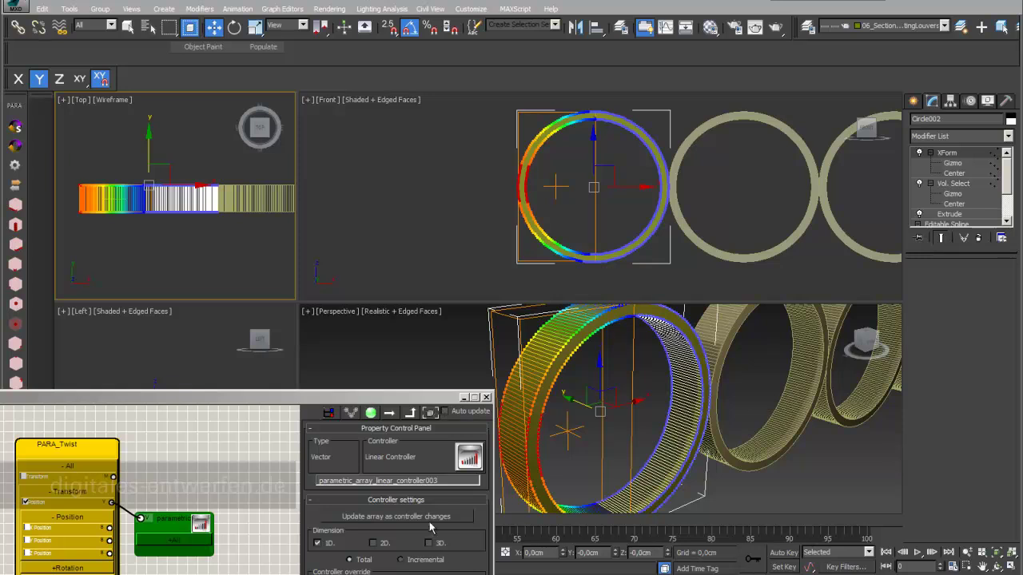
scroll(216, 232, down, 4)
scroll(216, 232, up, 5)
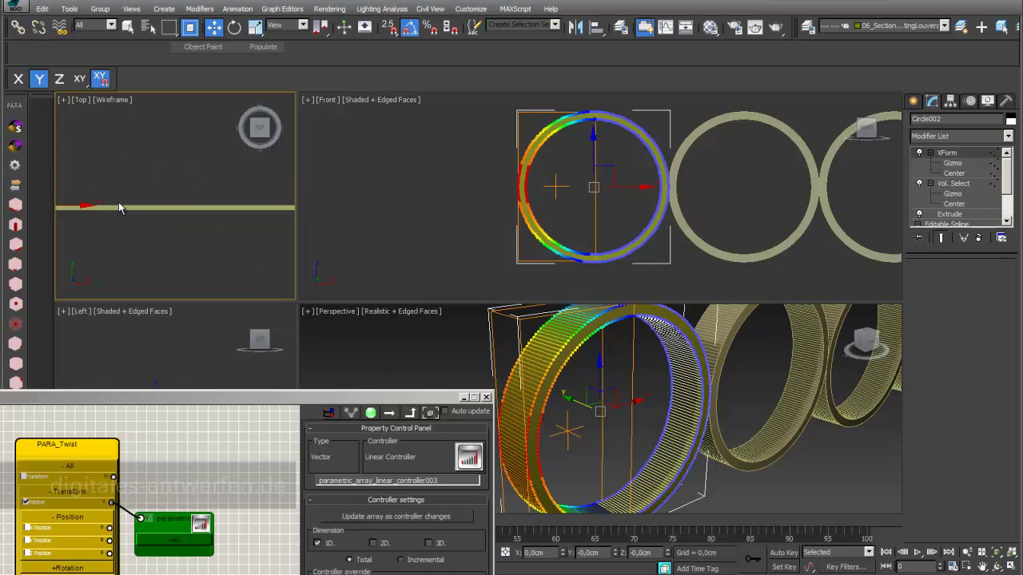
click(283, 217)
scroll(209, 203, down, 1)
mouse_move(194, 187)
middle_down()
mouse_move(224, 188)
mouse_move(205, 185)
middle_up()
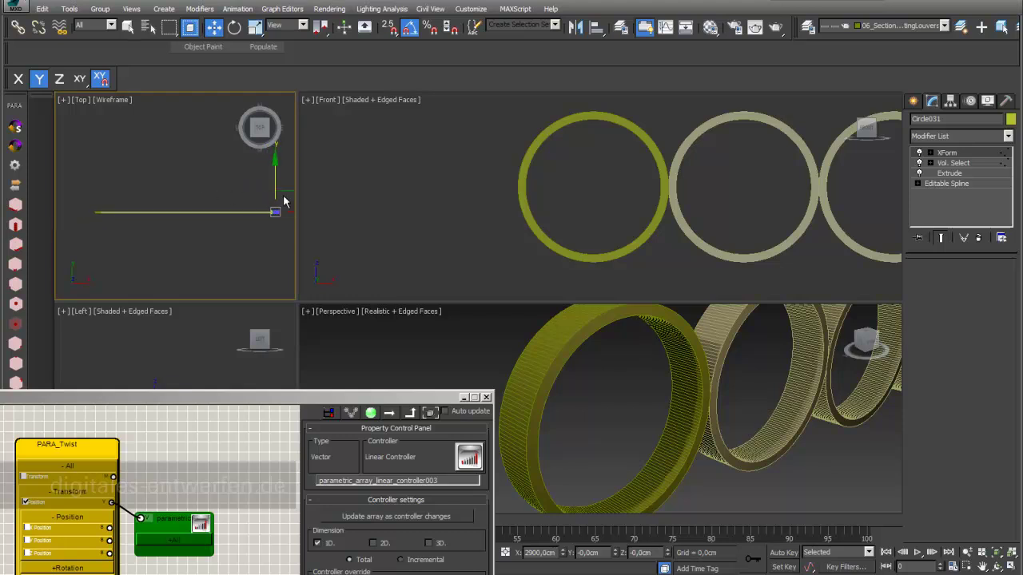
drag(277, 195, 112, 130)
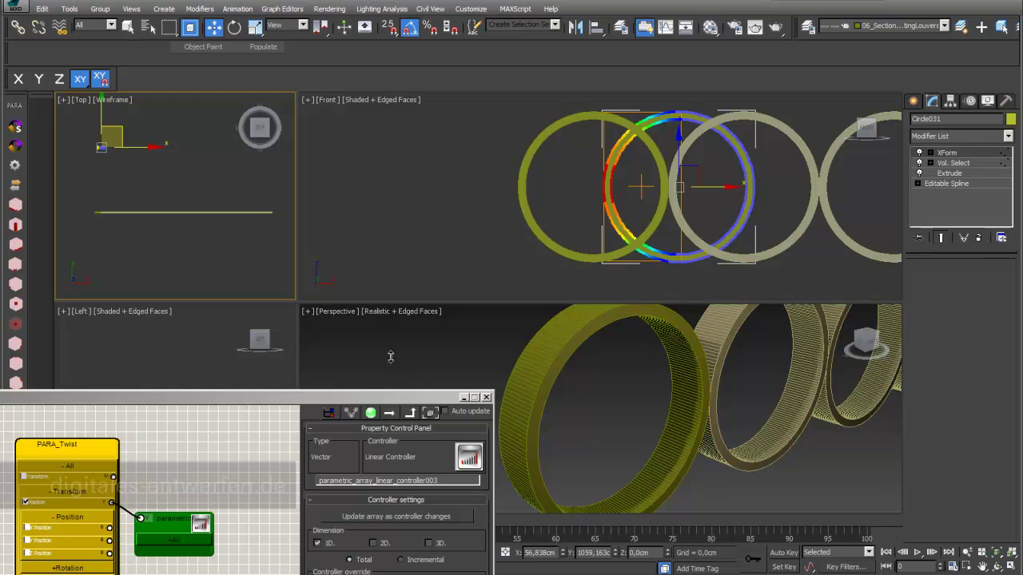
Uncover and enlarge the top viewport, and move the end ring to about X 52 cm, Y 986 cm.
drag(400, 397, 780, 37)
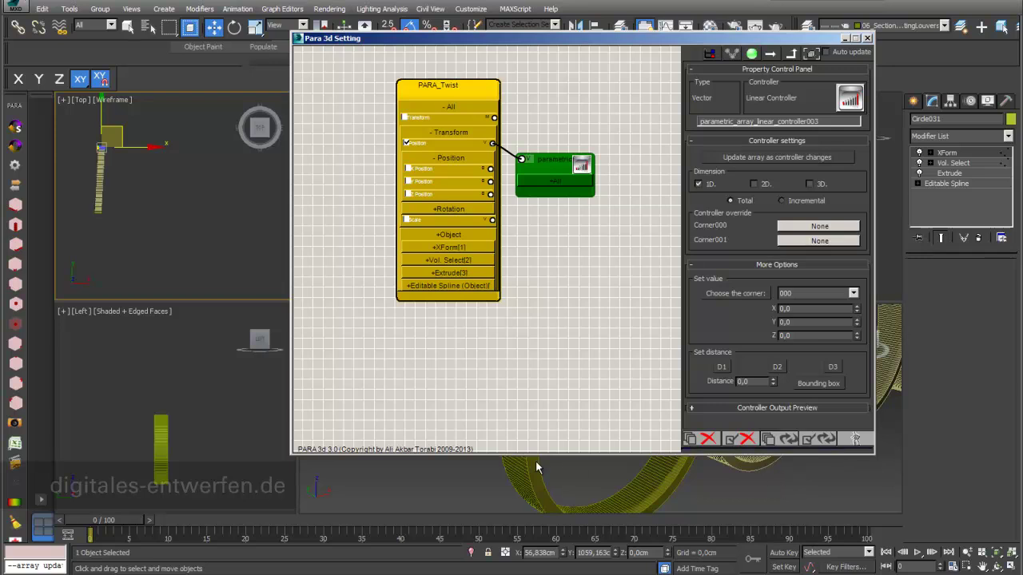
drag(675, 37, 640, 574)
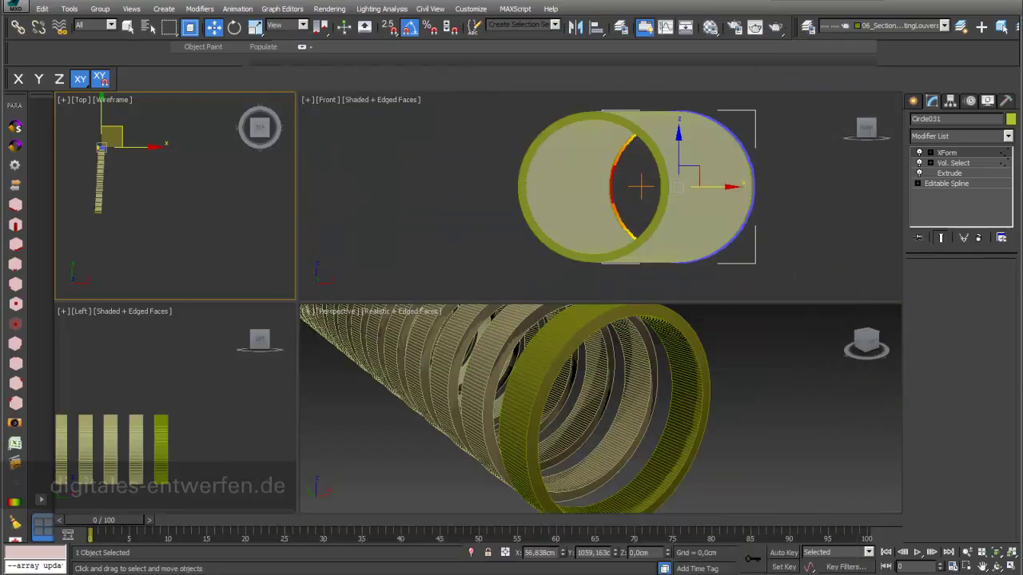
drag(299, 303, 428, 339)
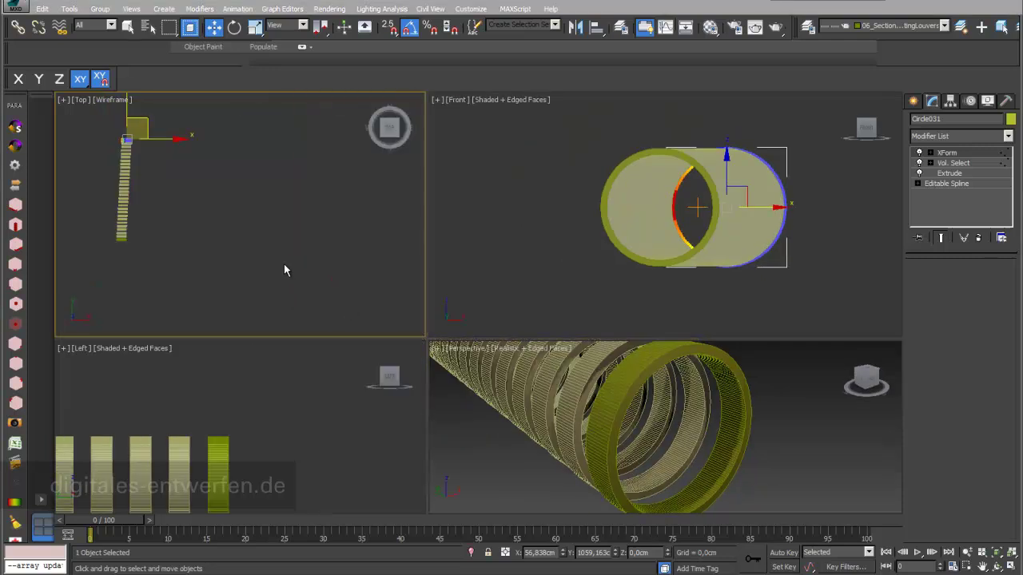
middle_drag(257, 255, 318, 298)
scroll(318, 297, up, 2)
middle_drag(318, 297, 347, 240)
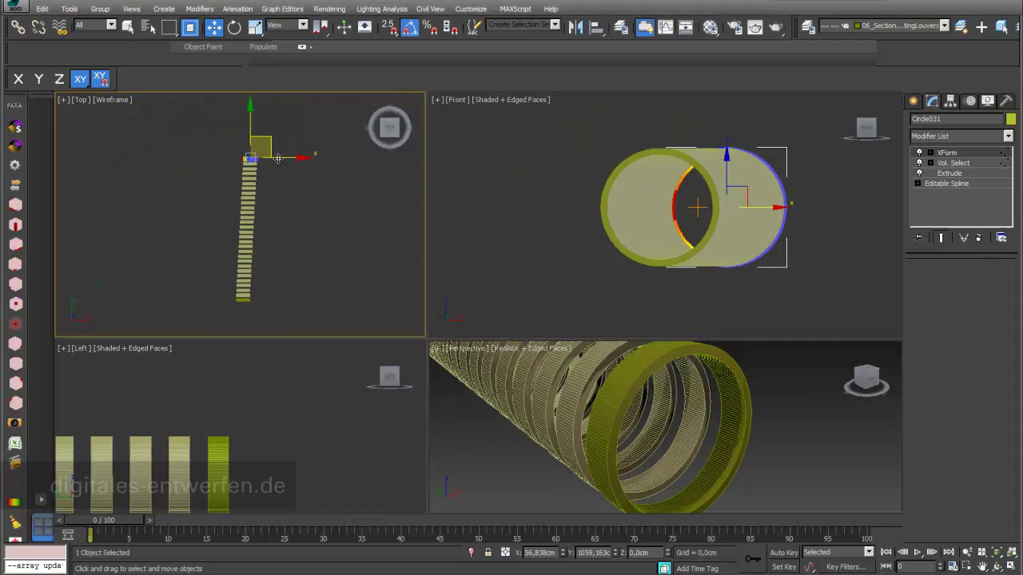
drag(262, 137, 261, 147)
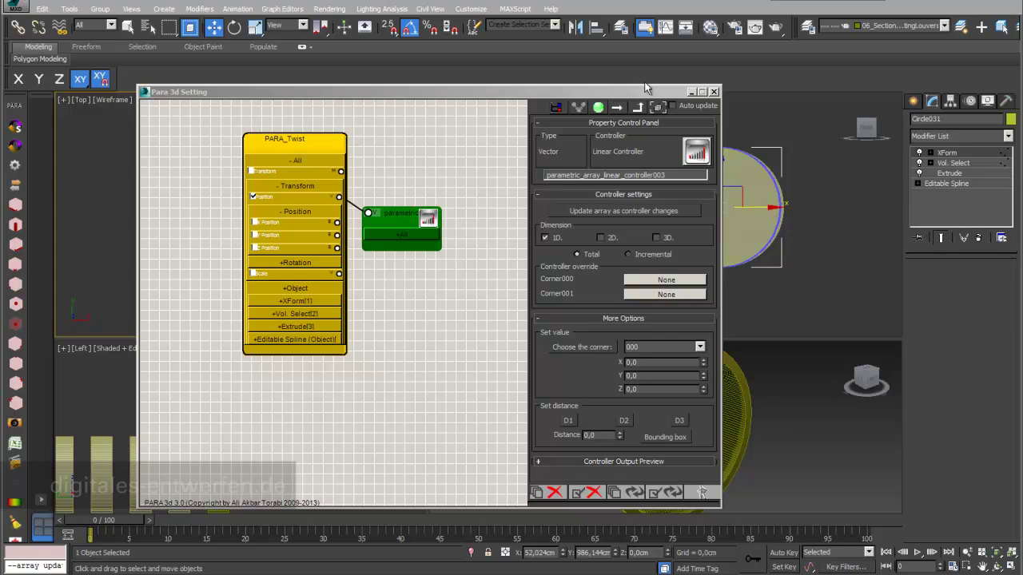
Turn on Animate for the Linear Controller and move the end ring to about X 14 cm, Y 817 cm.
mouse_move(656, 93)
mouse_down()
mouse_move(564, 76)
mouse_move(656, 74)
mouse_up()
click(703, 474)
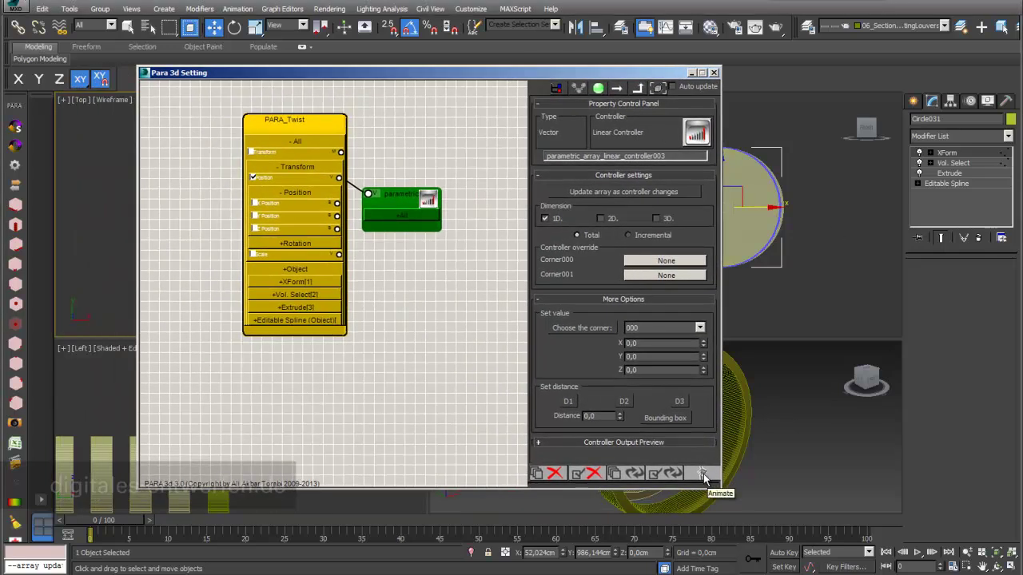
drag(432, 77, 716, 118)
drag(272, 145, 265, 169)
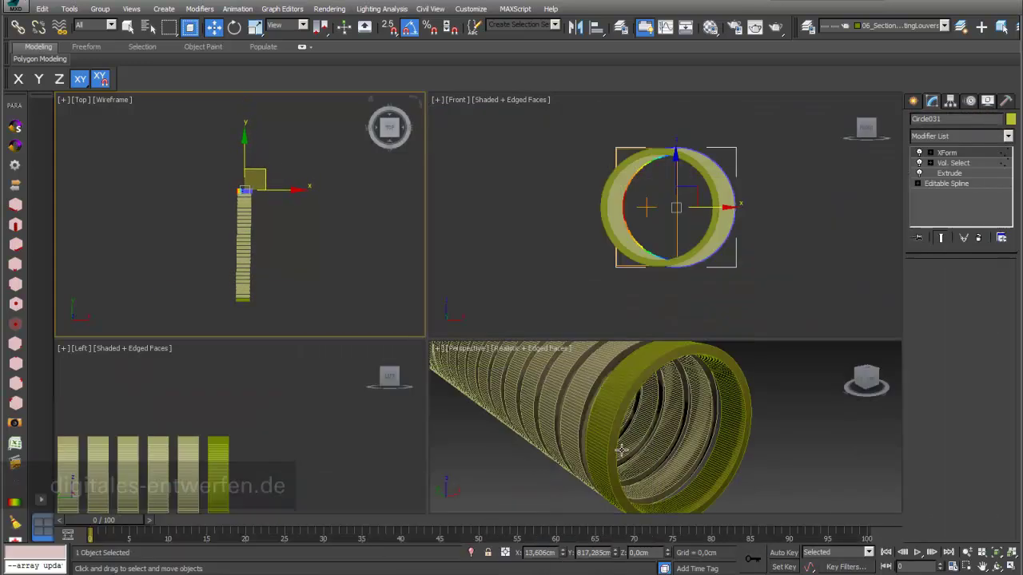
Try other positions for the end ring in a further enlarged top view, ending at about X -31 cm, Y 654 cm.
click(619, 435)
scroll(618, 436, down, 3)
middle_drag(618, 435, 716, 458)
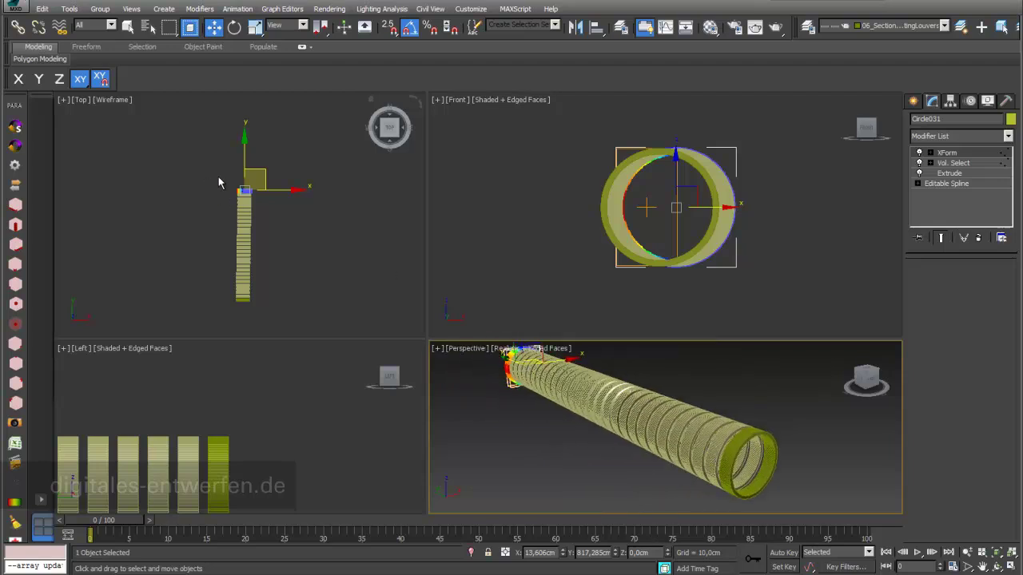
scroll(261, 189, up, 2)
middle_drag(263, 181, 277, 141)
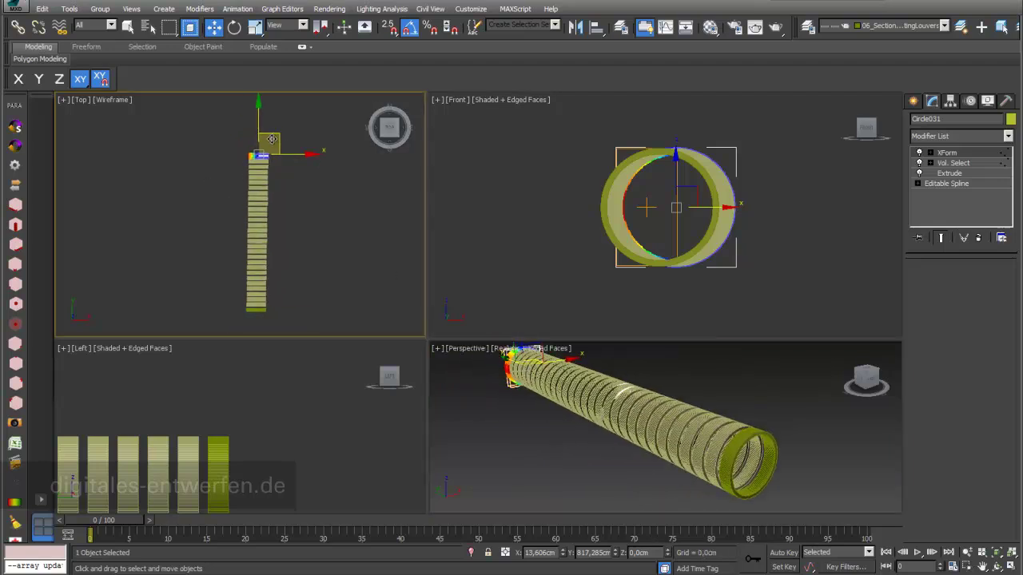
drag(427, 336, 505, 382)
drag(311, 142, 310, 177)
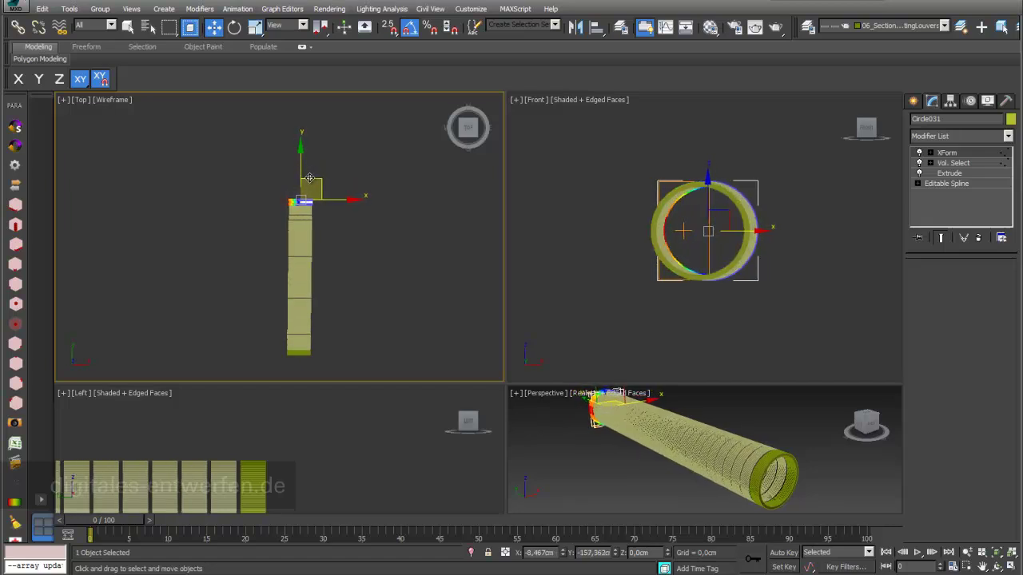
drag(309, 177, 305, 179)
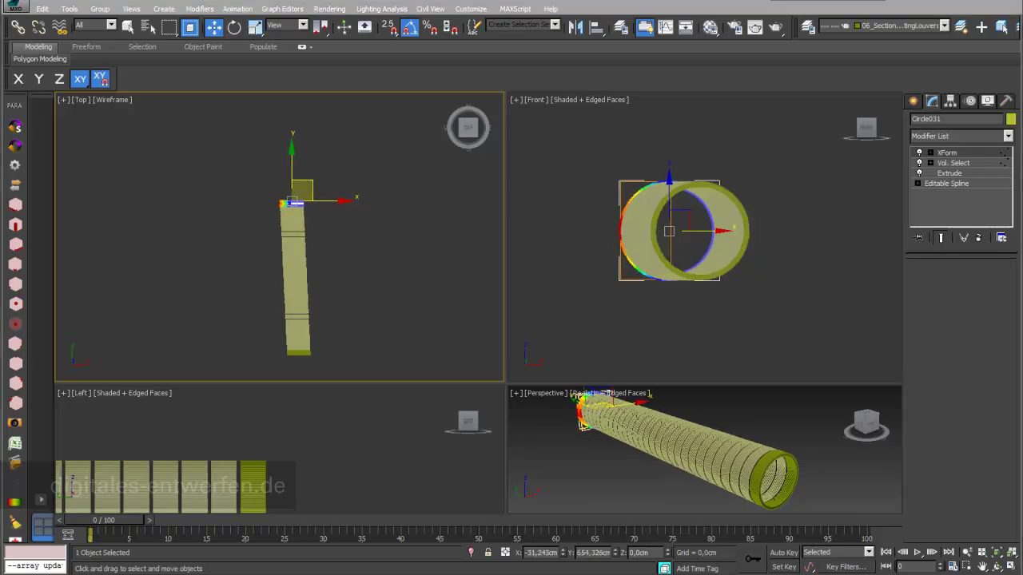
Expand the PARA_Twist node down to the XForm gizmo's rotation, enable only X Rotation and uncheck the Position property.
middle_drag(170, 407, 81, 399)
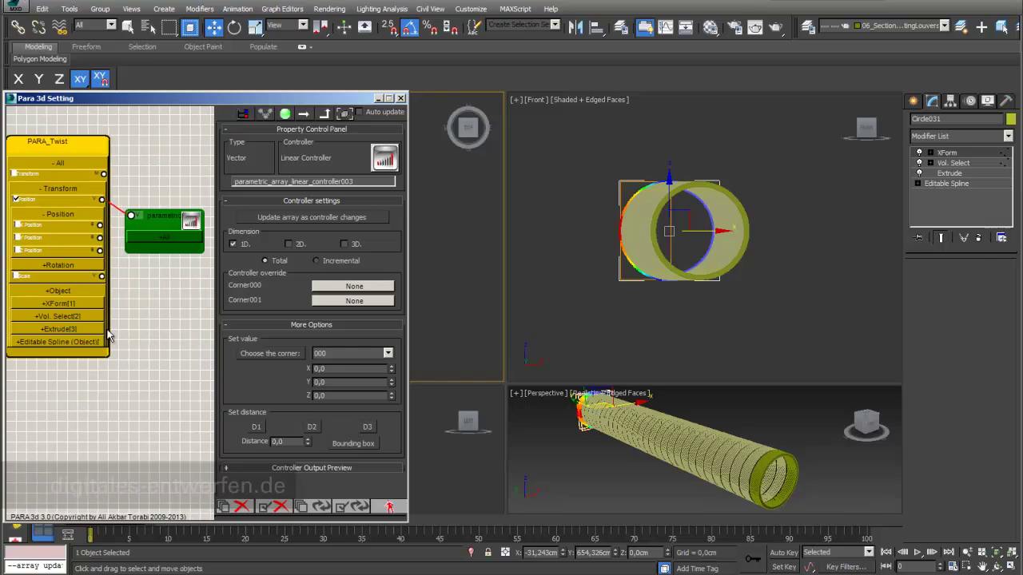
click(40, 317)
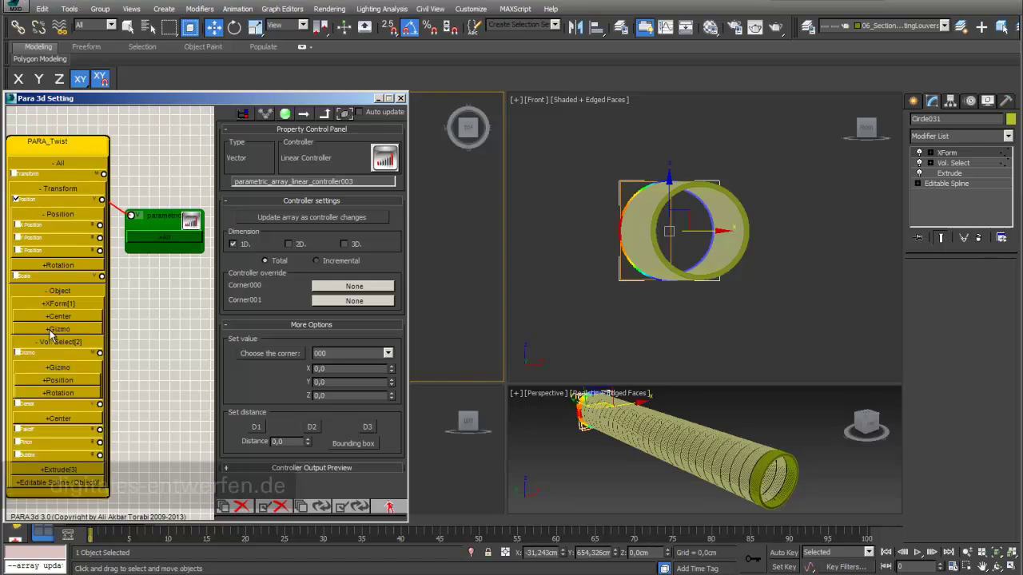
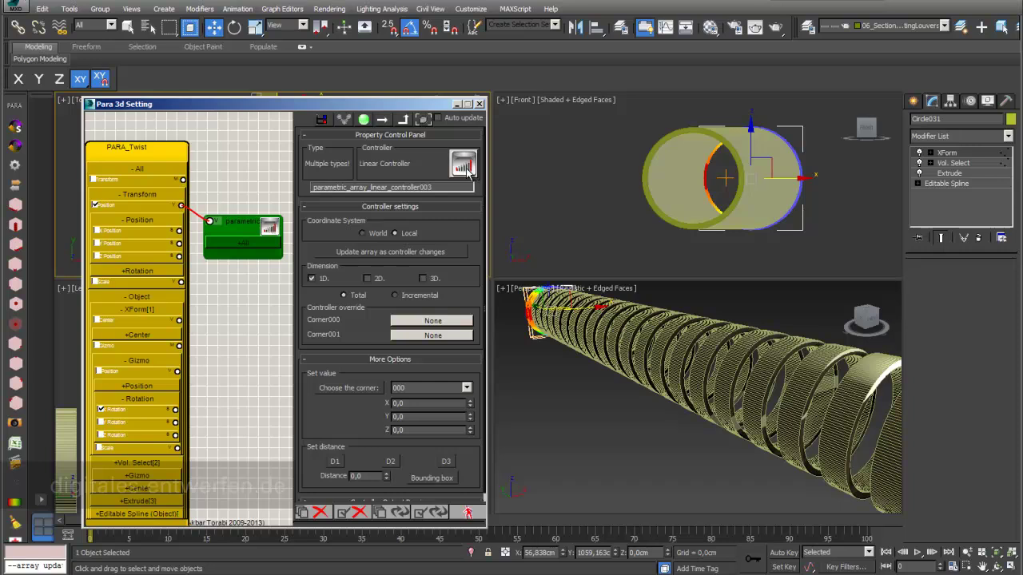
click(96, 207)
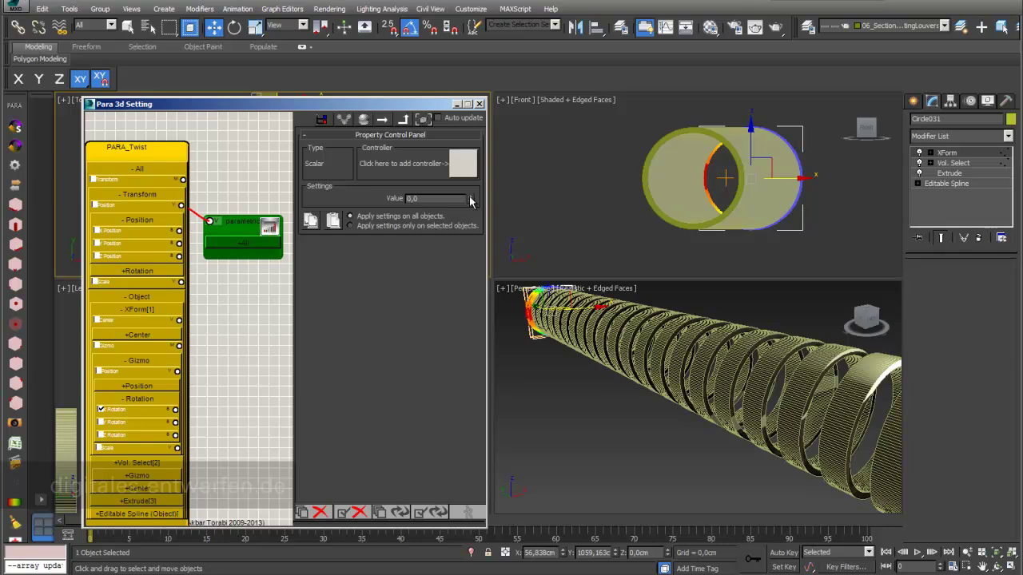
Try an X Rotation of about 4.5 on the XForm gizmo, reset it to 0 and disable the property.
drag(470, 196, 428, 166)
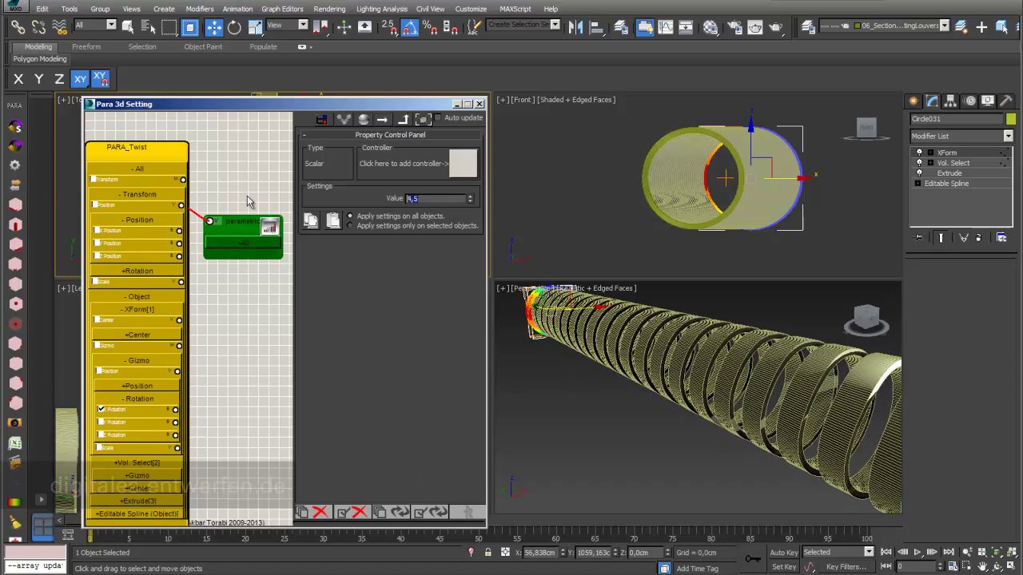
text(0)
key(Return)
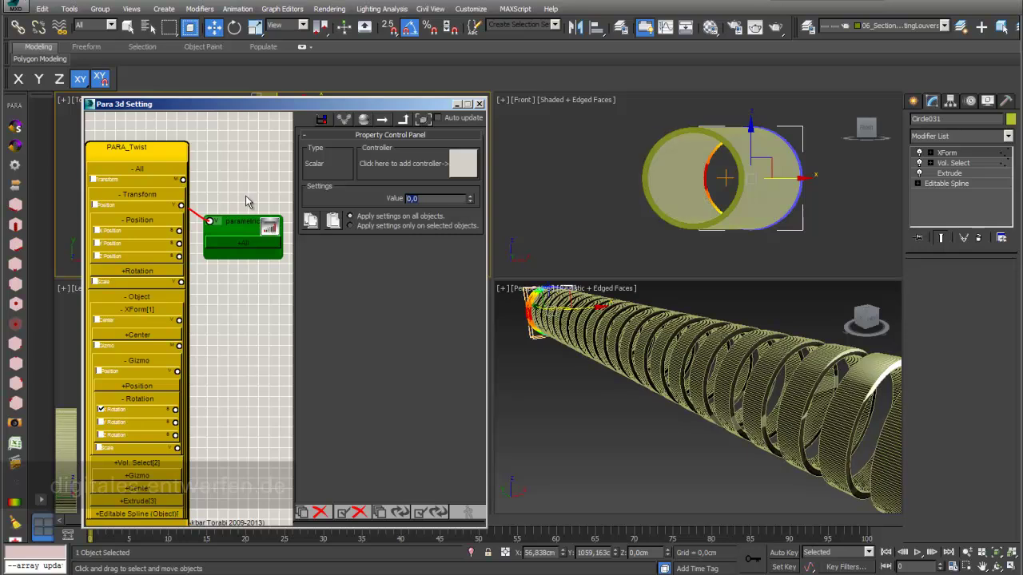
click(101, 410)
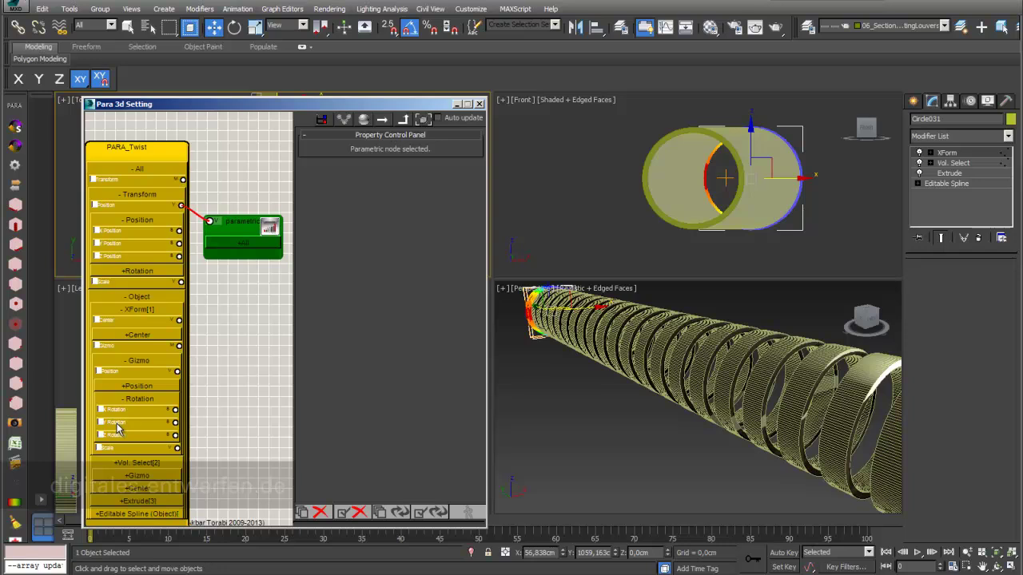
Try a Y Rotation of about -41 on the XForm gizmo, reset it to 0 and disable the property.
click(102, 422)
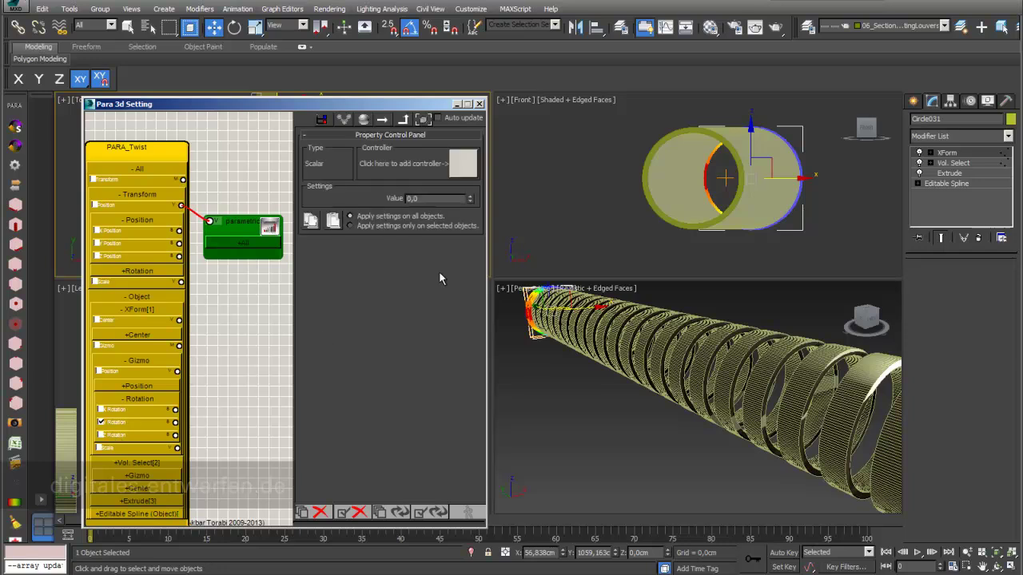
drag(471, 201, 394, 356)
double_click(418, 199)
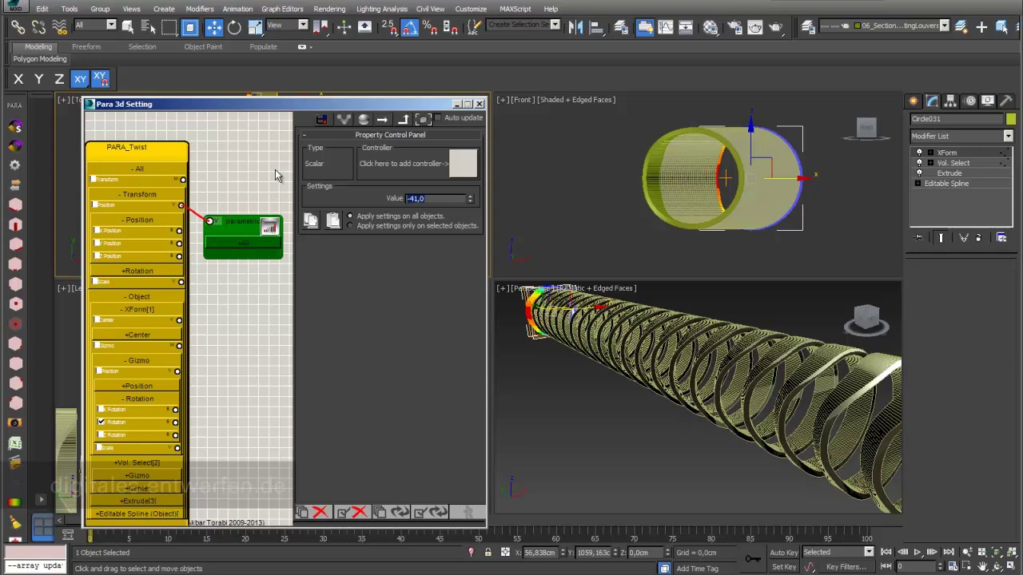
key(Return)
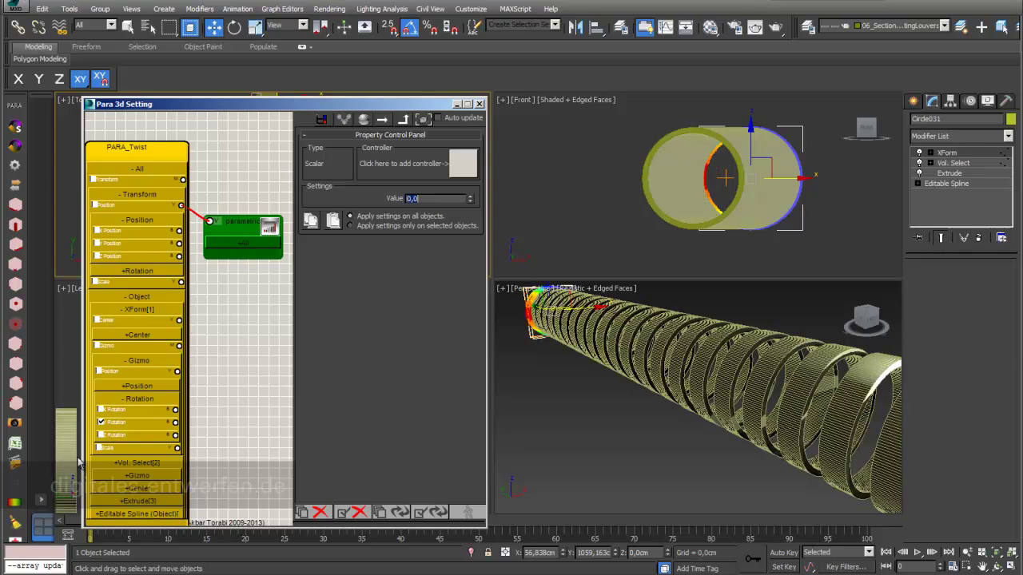
click(99, 423)
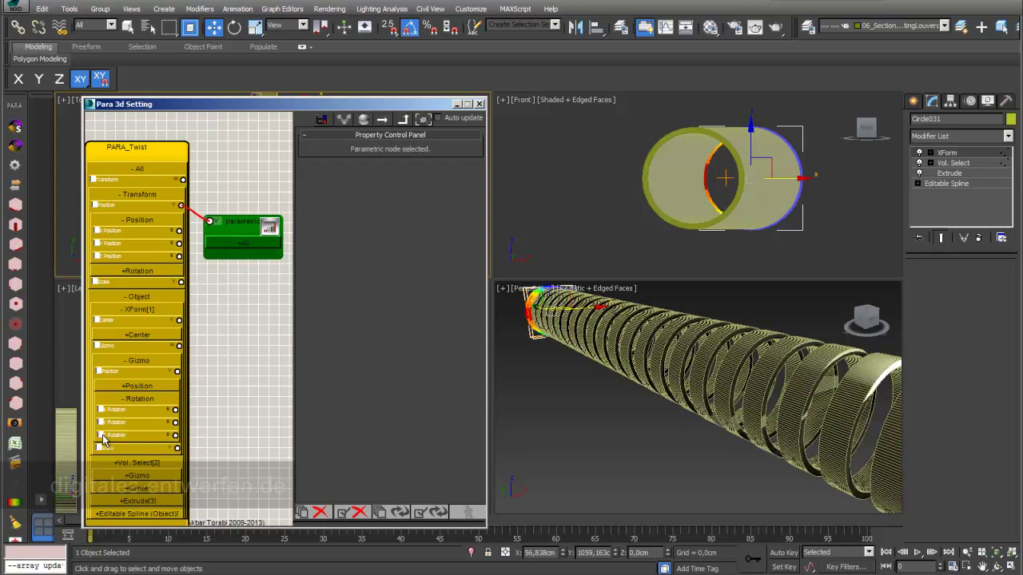
Try out the XForm gizmo's Z Rotation, reset it to 0 and disable the property.
click(100, 435)
drag(470, 197, 360, 193)
text(0)
key(Return)
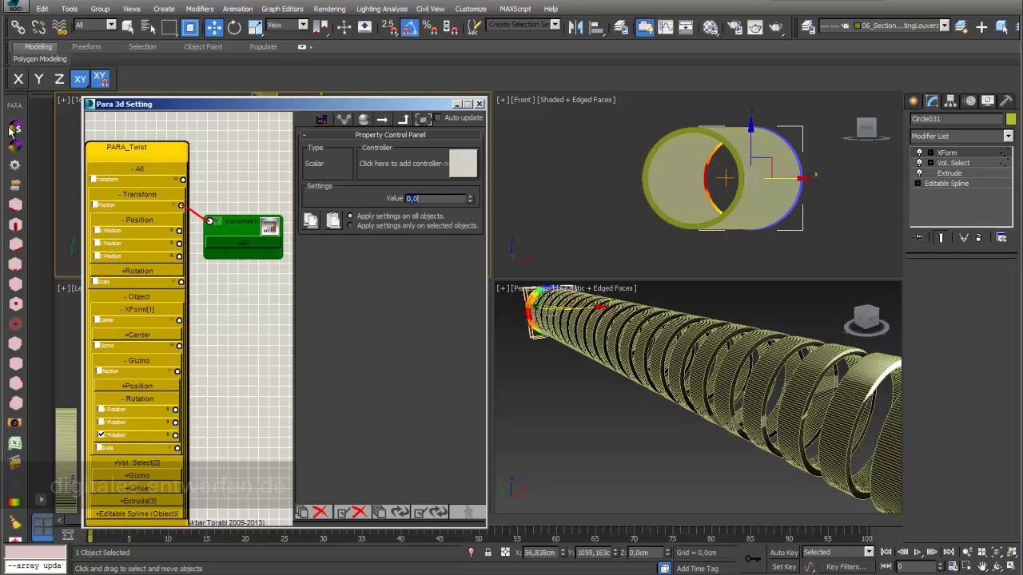
click(101, 436)
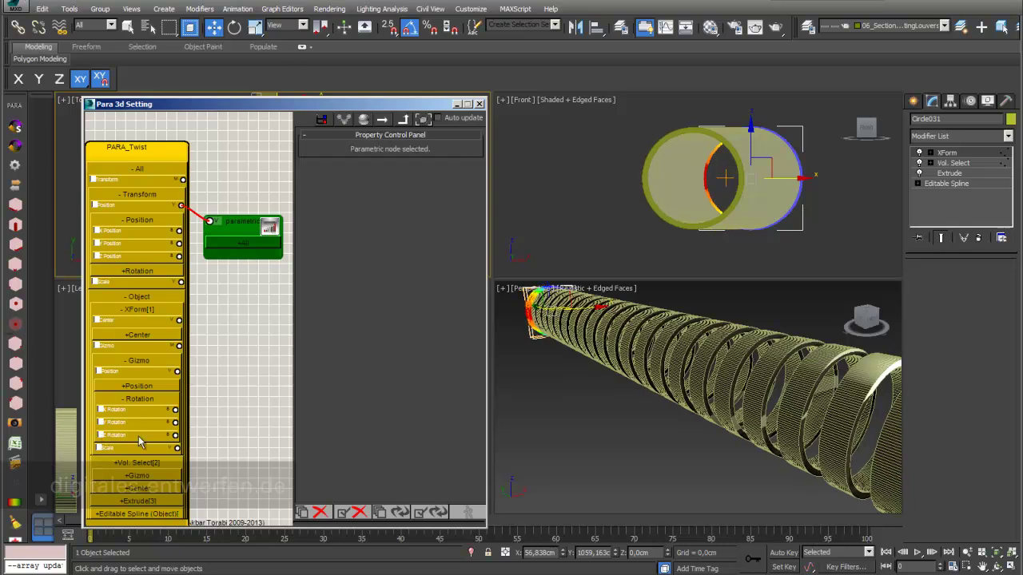
Connect a new Interpolate Controller to the XForm gizmo's Y Rotation in the PARA_Twist node.
drag(176, 423, 248, 395)
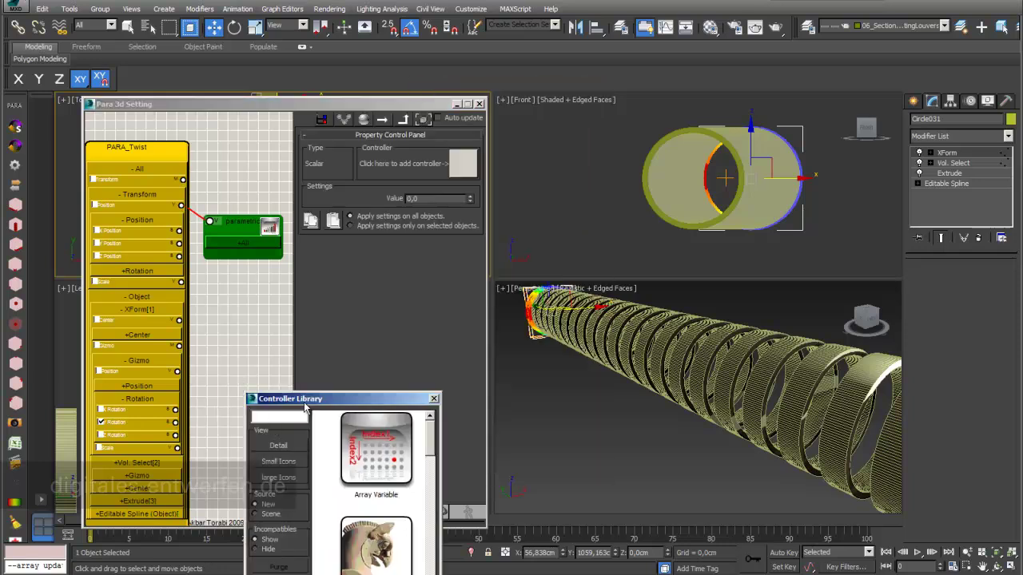
text(inter)
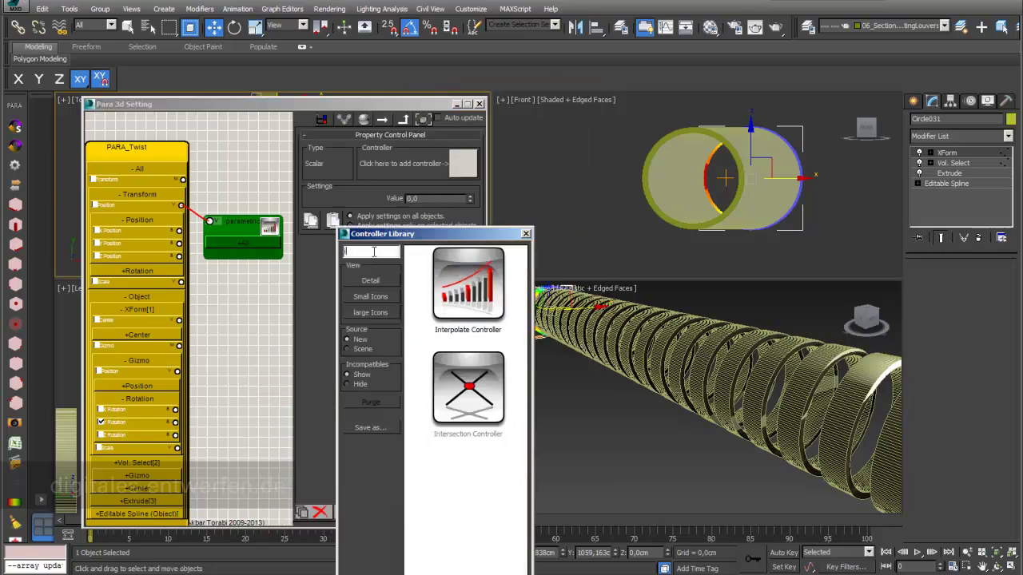
click(447, 301)
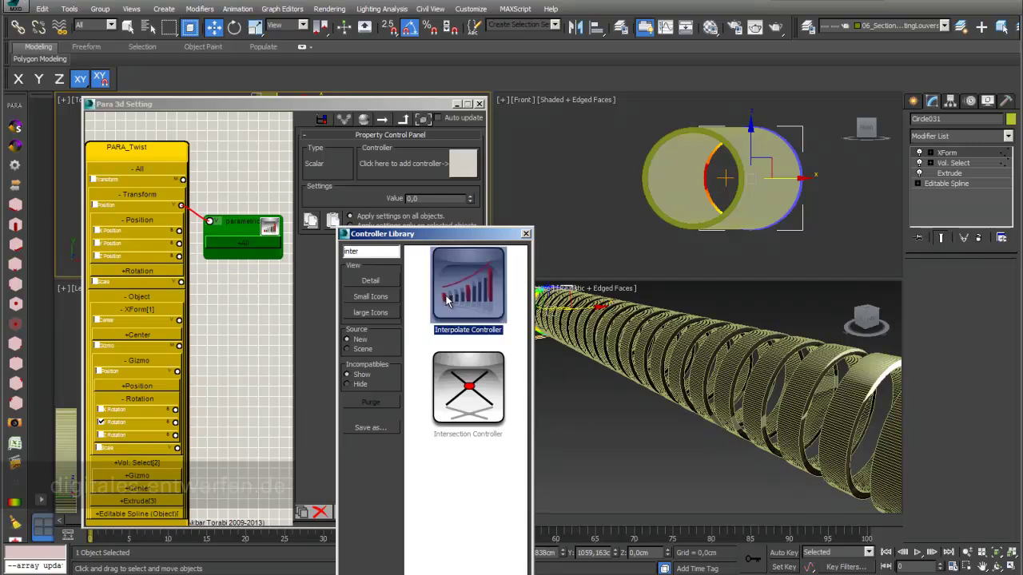
double_click(443, 294)
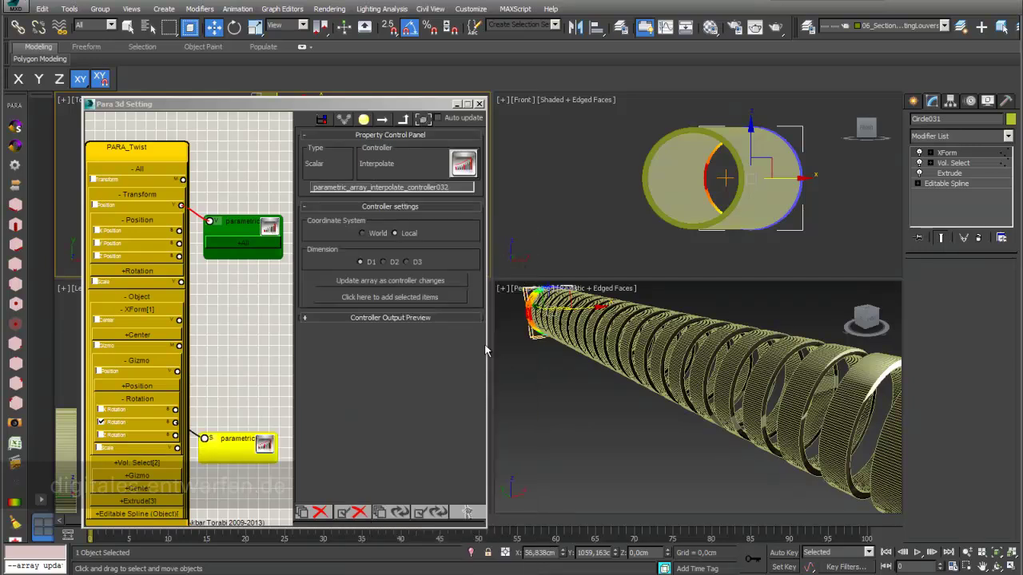
Add Circle031, Circle017 and Circle002 as control items of the Y Rotation's Interpolate Controller.
click(412, 298)
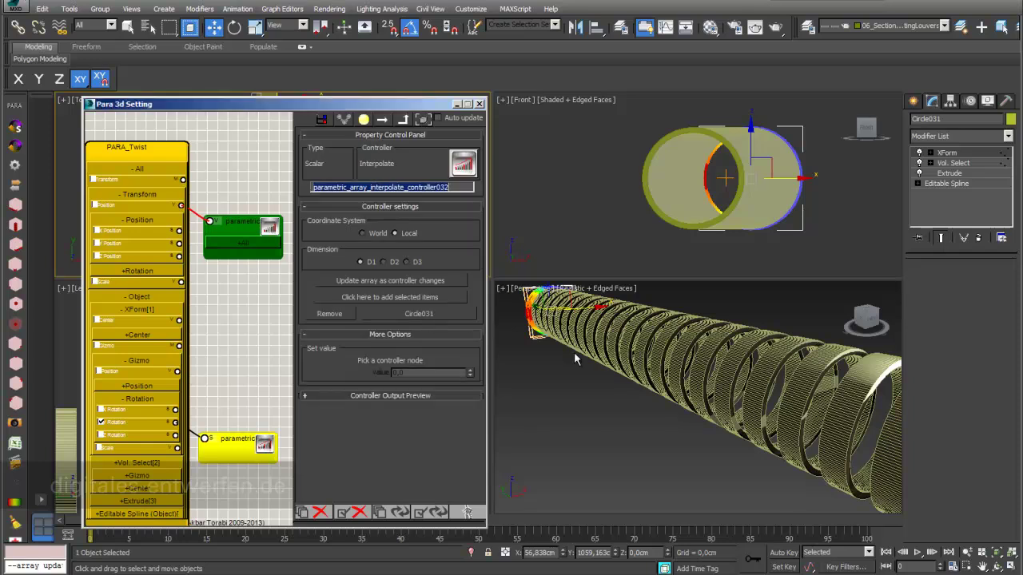
click(659, 352)
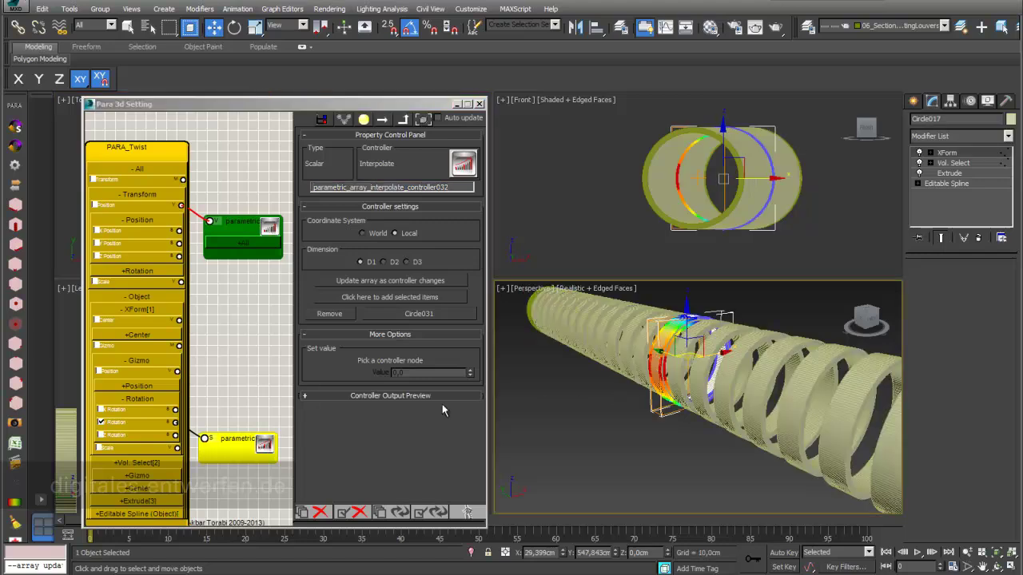
click(415, 296)
alt+middle_drag(624, 368, 470, 346)
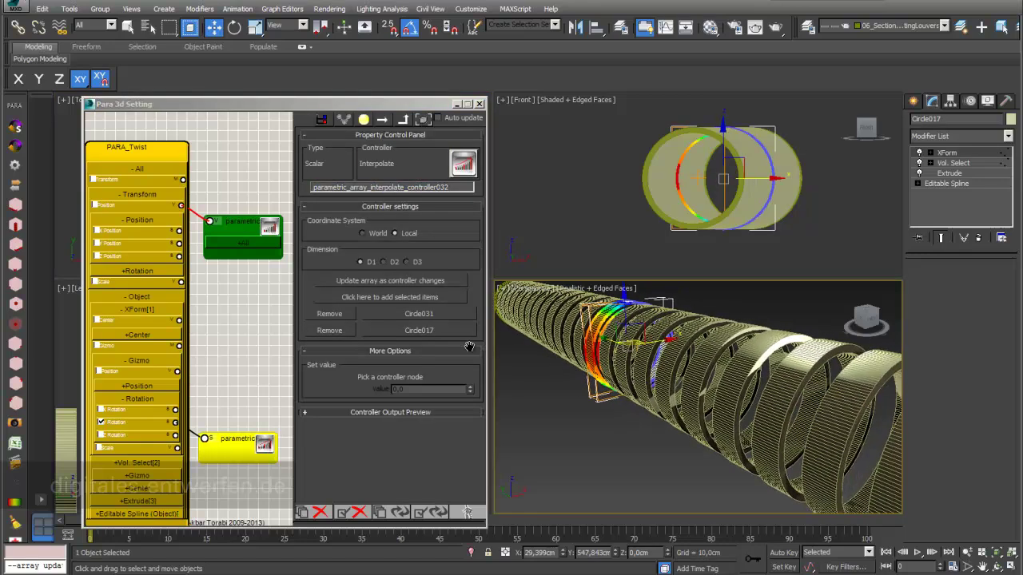
scroll(742, 443, down, 4)
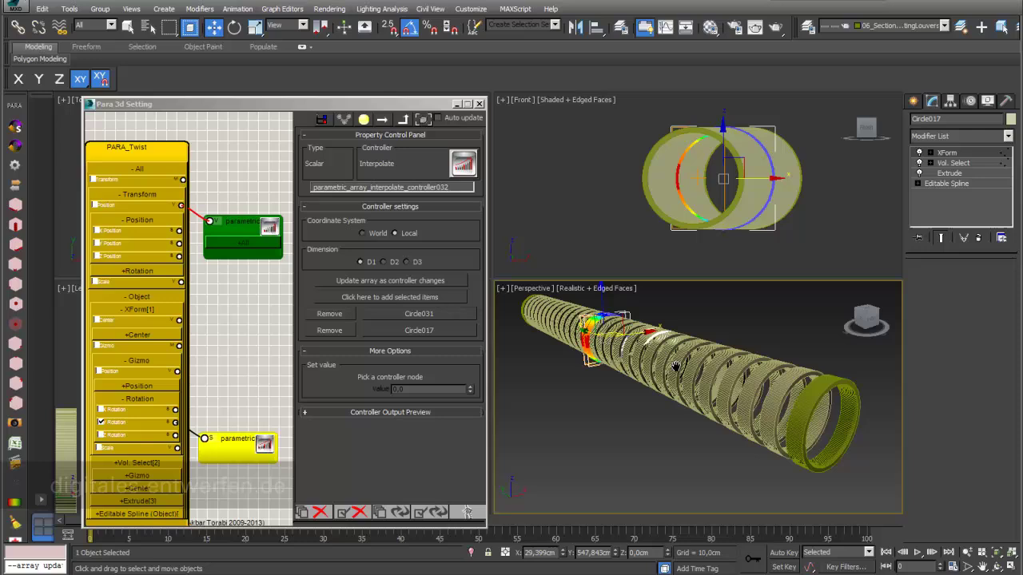
click(805, 417)
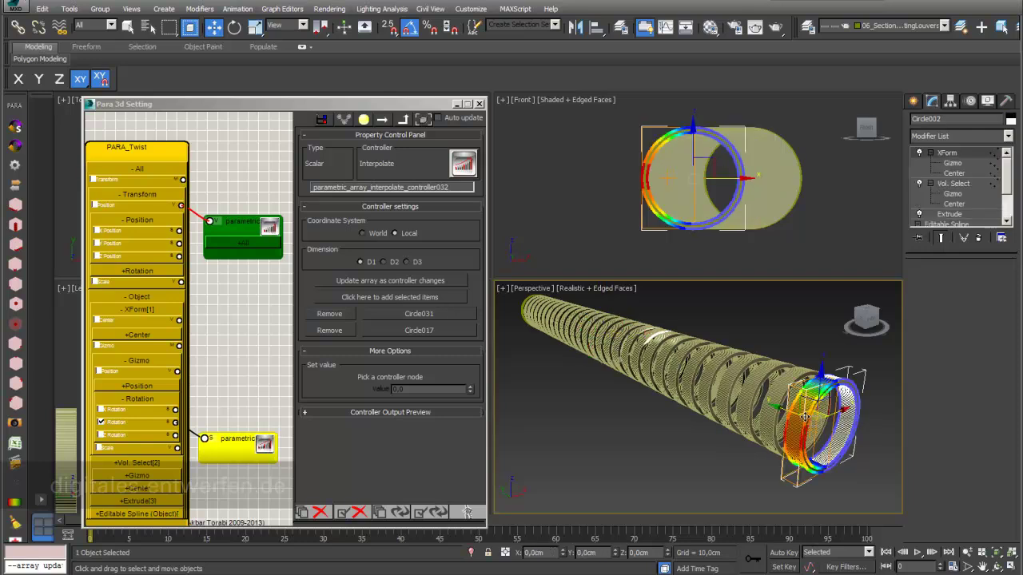
click(398, 297)
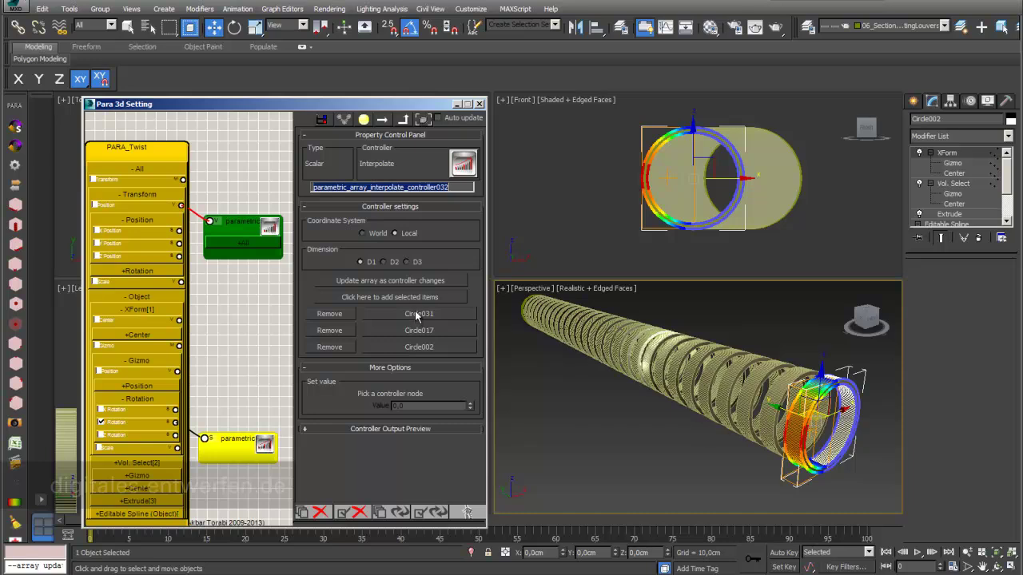
Rotate Circle002's XForm gizmo 55 degrees about Z in the Top view.
click(953, 163)
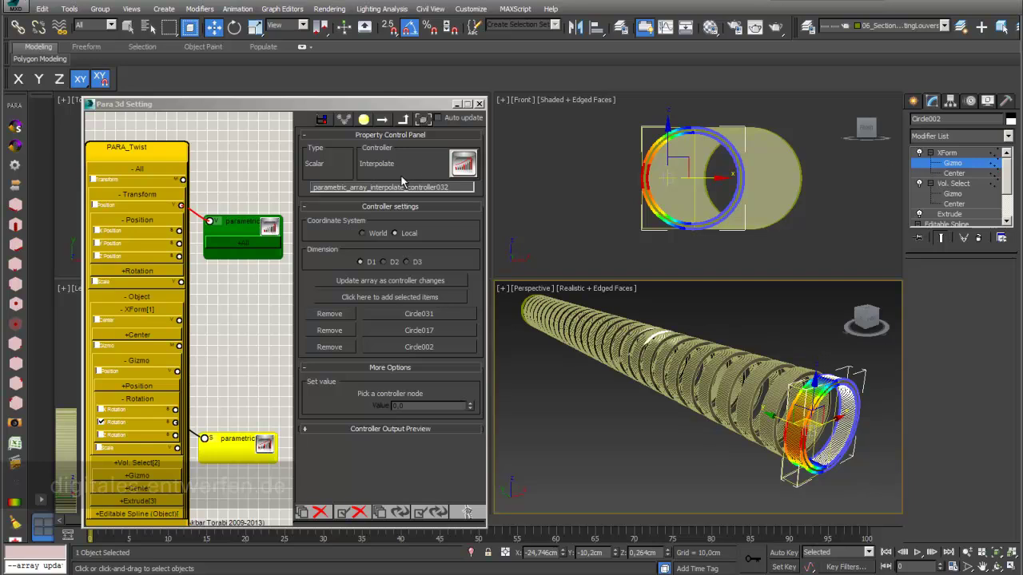
drag(399, 109, 417, 310)
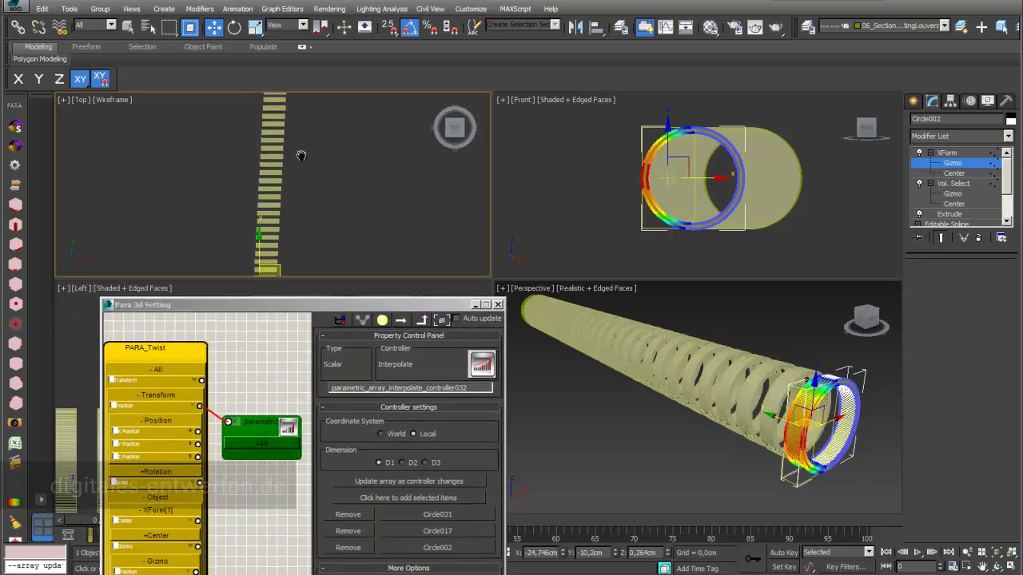
key(e)
middle_drag(344, 188, 324, 142)
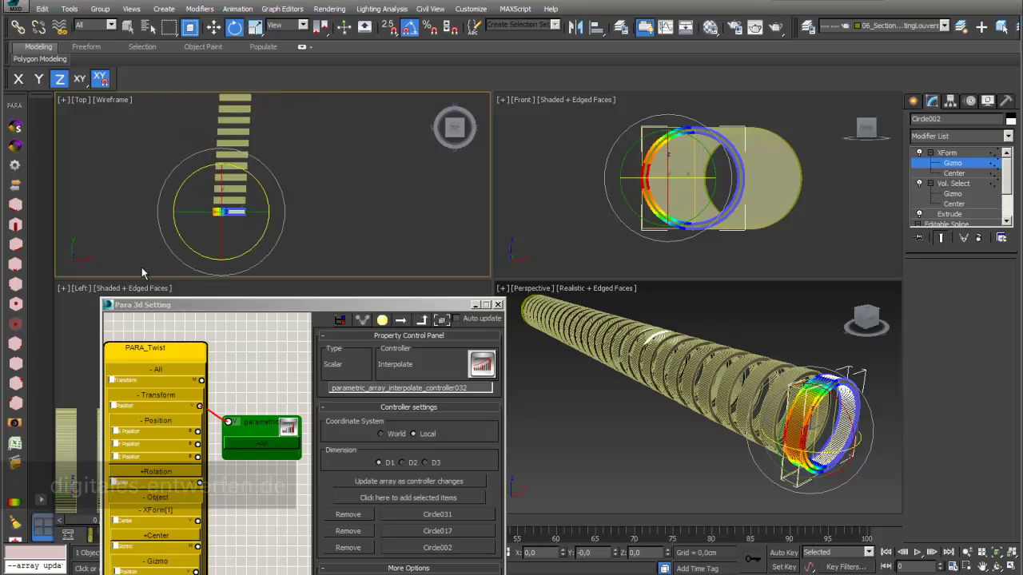
drag(161, 239, 172, 274)
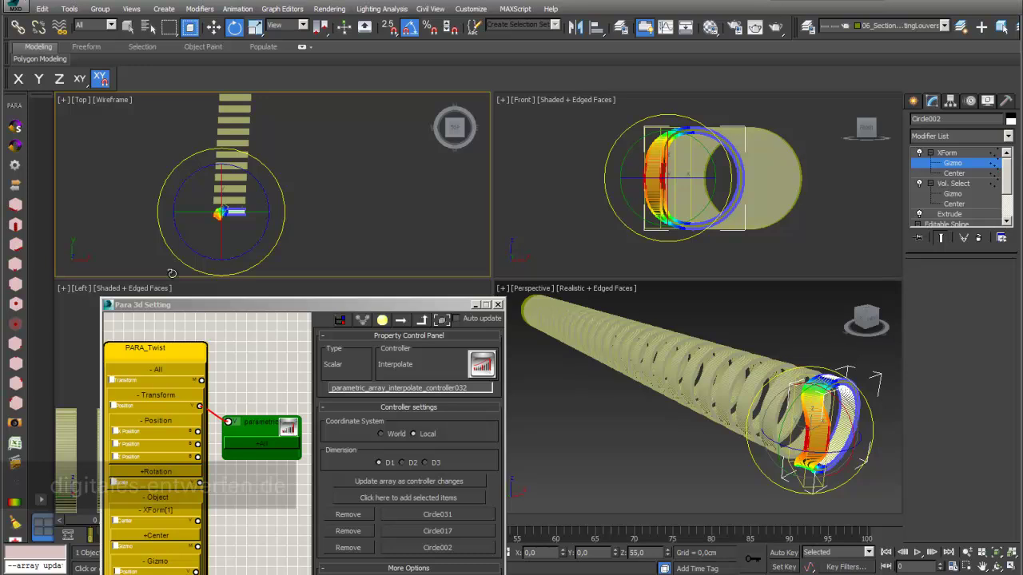
Rotate the XForm gizmo of Circle031, the ring at the array's far end, counterclockwise about Z and update the array.
middle_drag(279, 160, 297, 282)
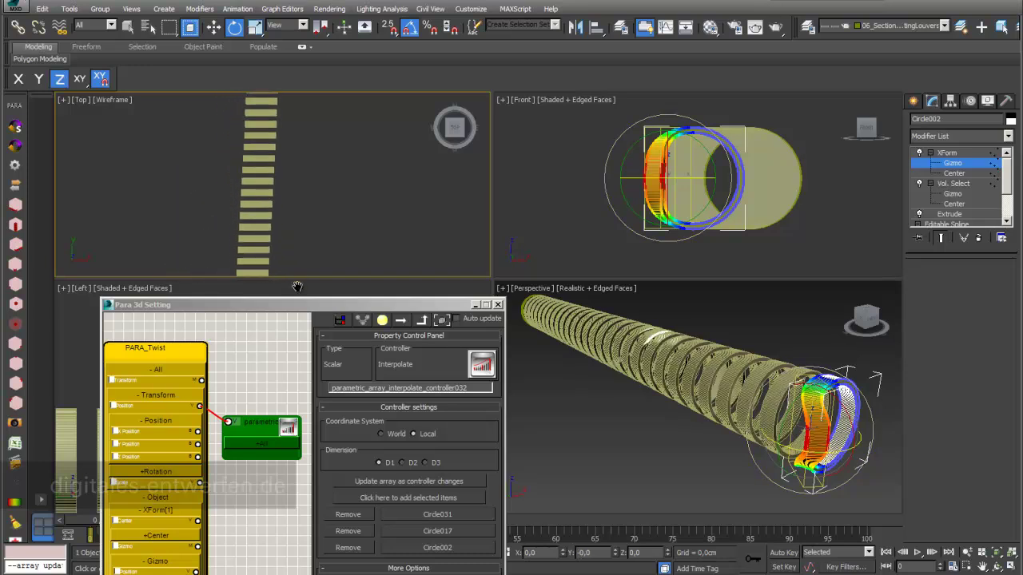
middle_drag(303, 179, 310, 271)
middle_drag(310, 151, 308, 199)
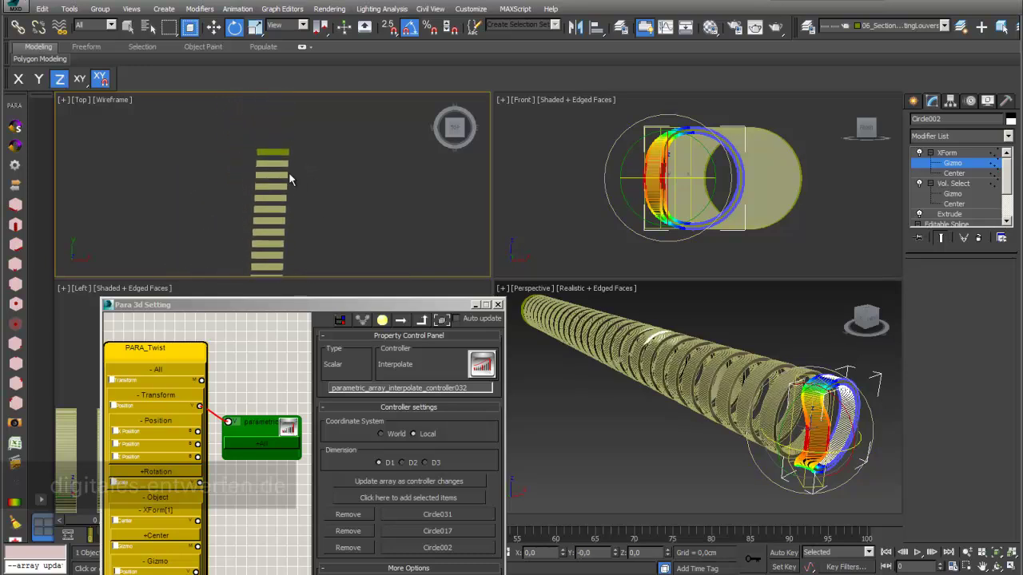
click(956, 154)
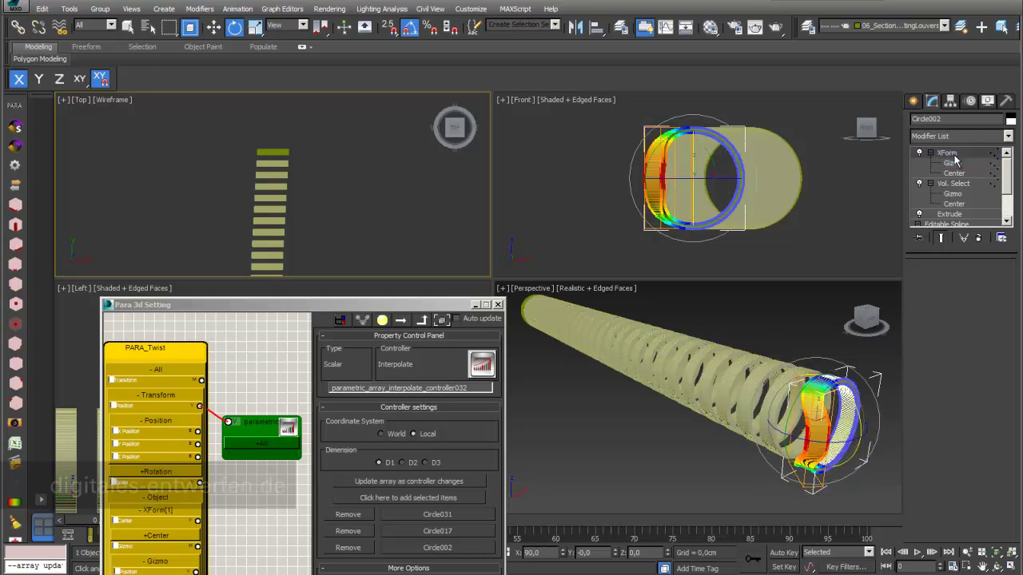
click(270, 154)
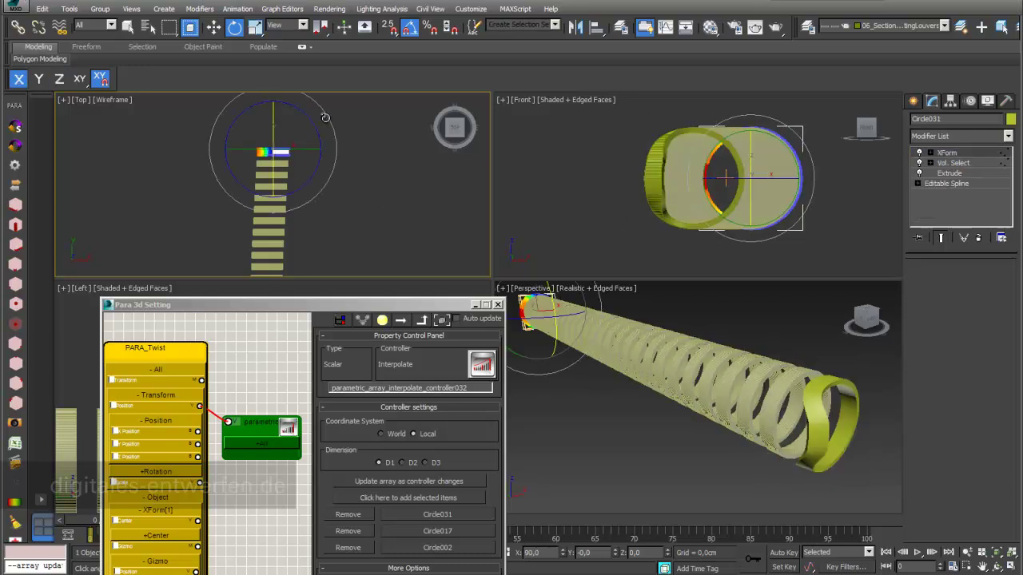
drag(326, 117, 327, 123)
right_click(893, 163)
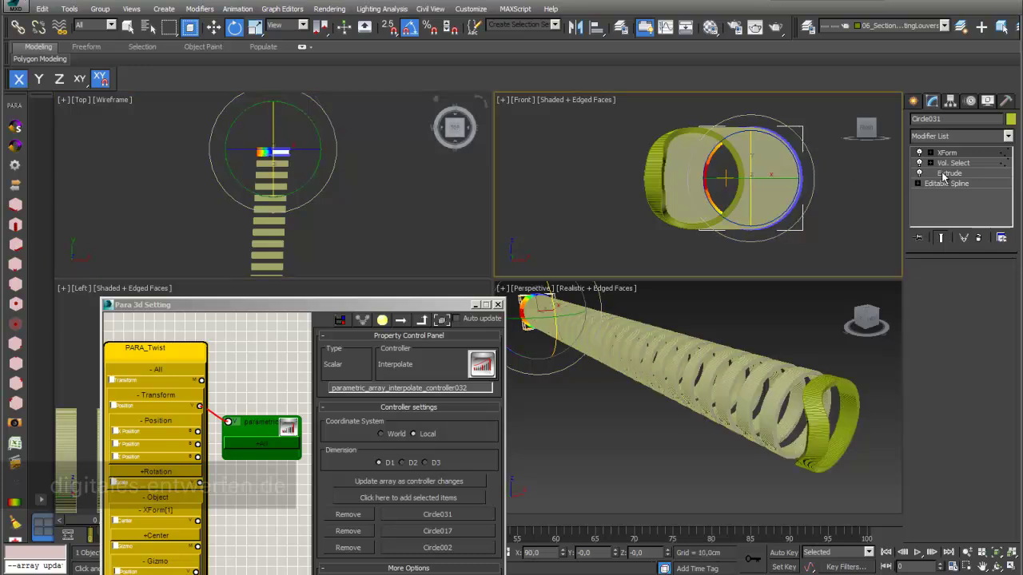
click(929, 152)
click(953, 163)
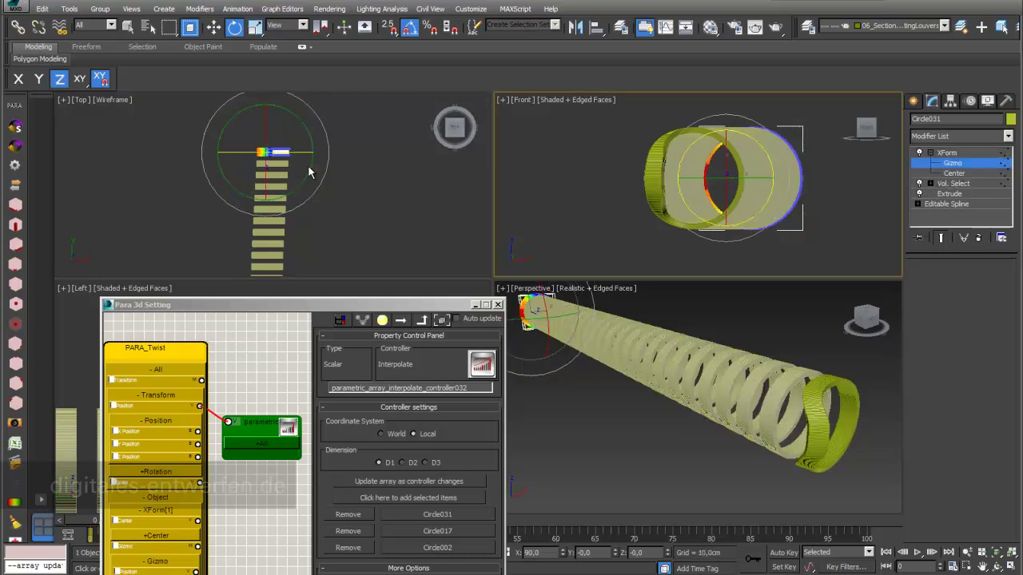
right_click(200, 158)
drag(200, 157, 201, 191)
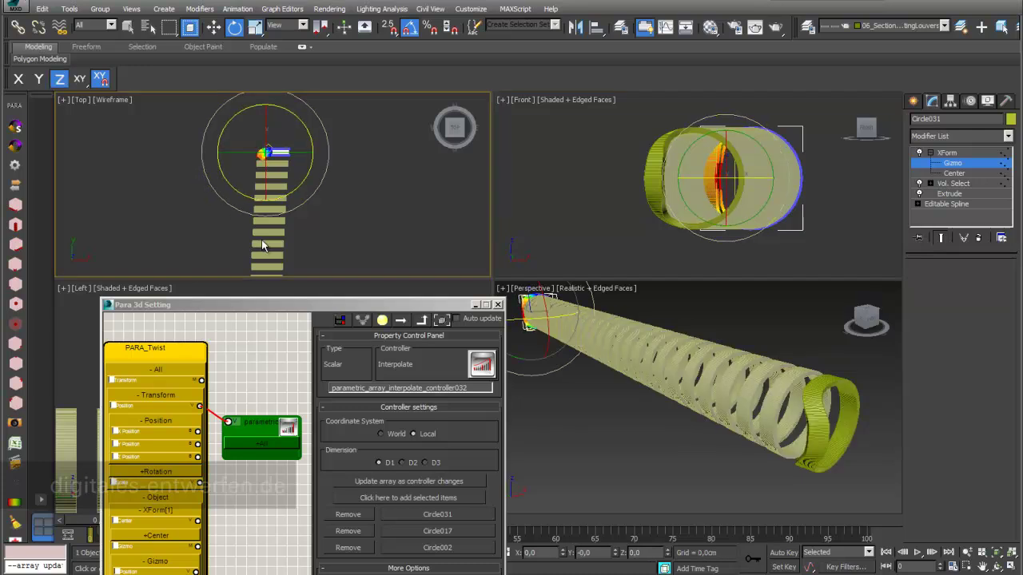
drag(355, 305, 347, 188)
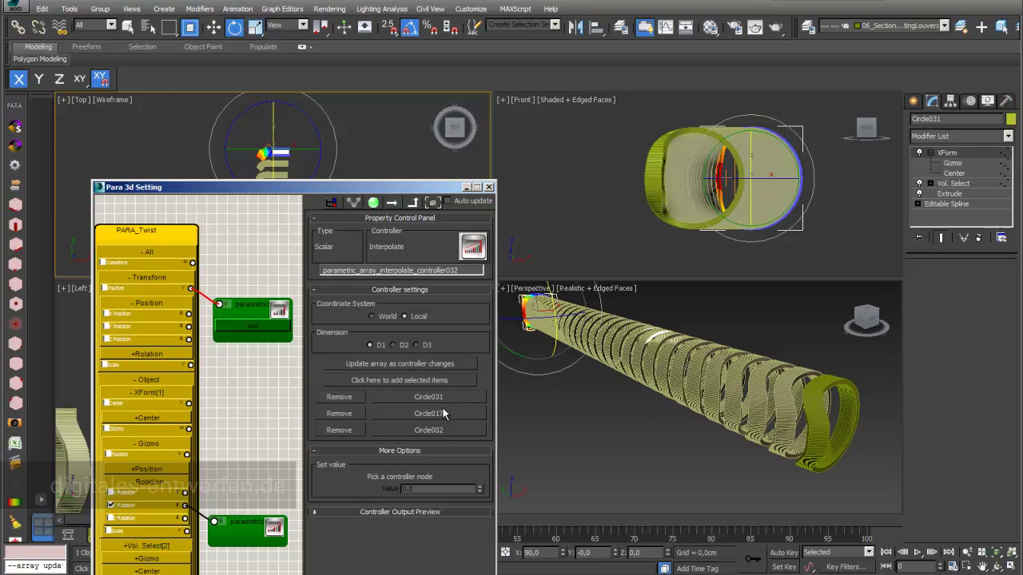
Rotate the XForm gizmo of Circle017, the control ring between the two ends, by -55 degrees about Z and update the array.
click(442, 412)
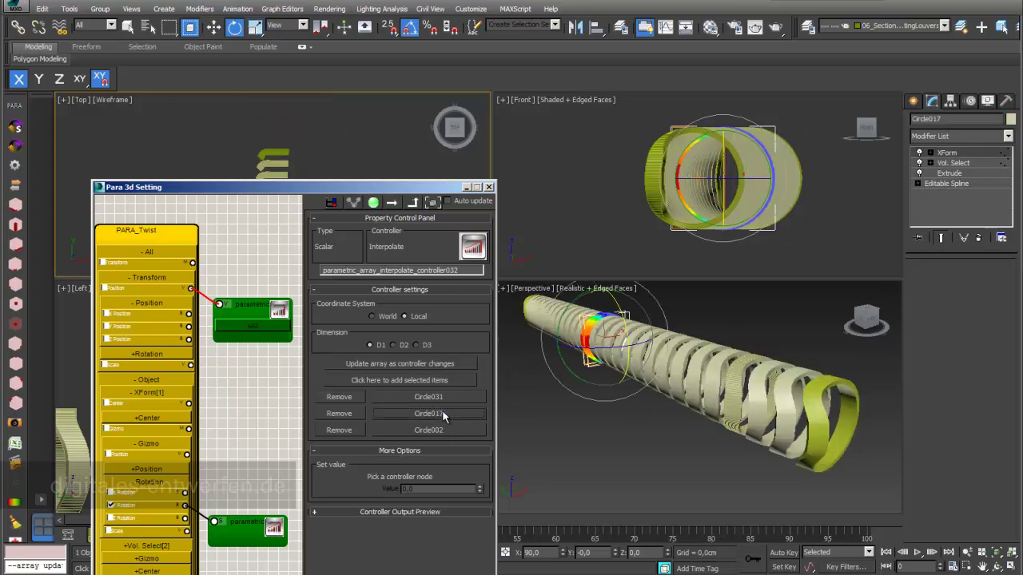
click(931, 153)
click(952, 164)
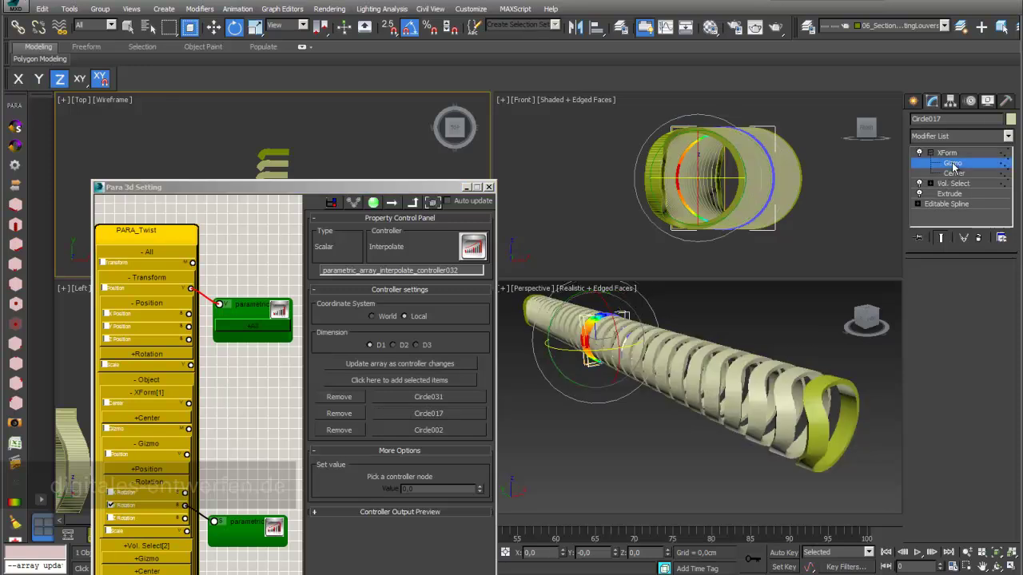
drag(310, 187, 350, 365)
middle_drag(350, 279, 377, 135)
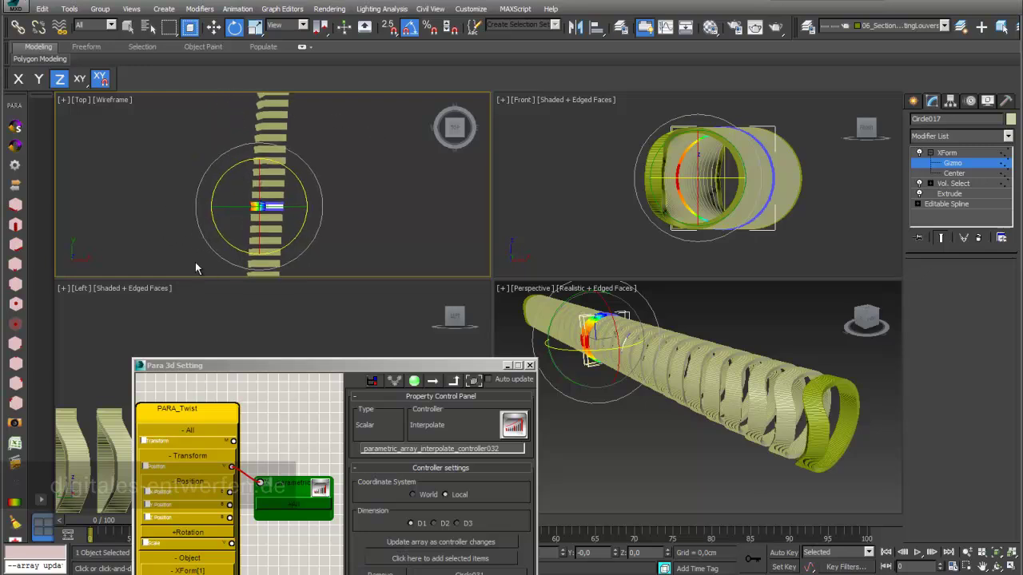
drag(203, 240, 207, 195)
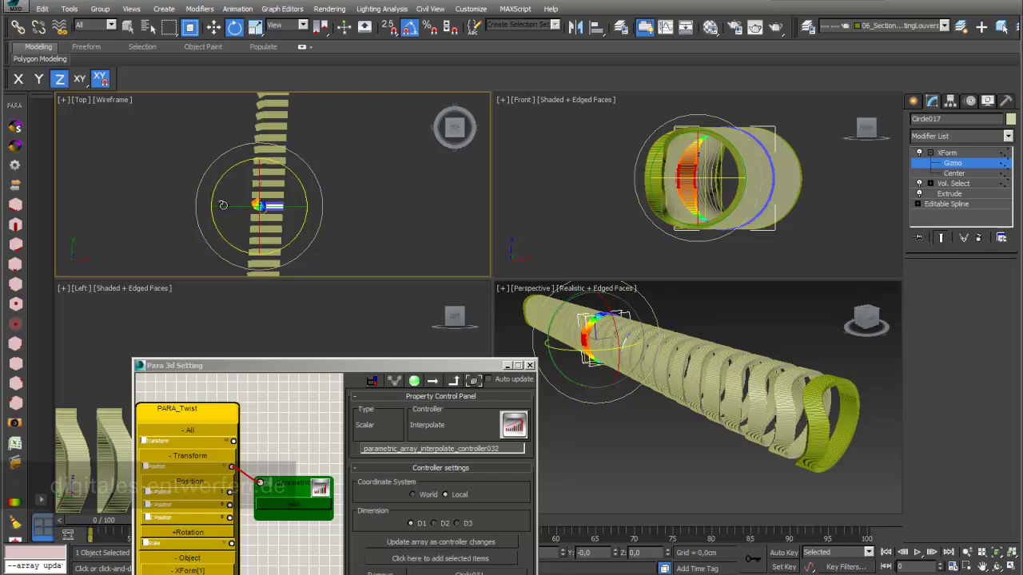
click(947, 154)
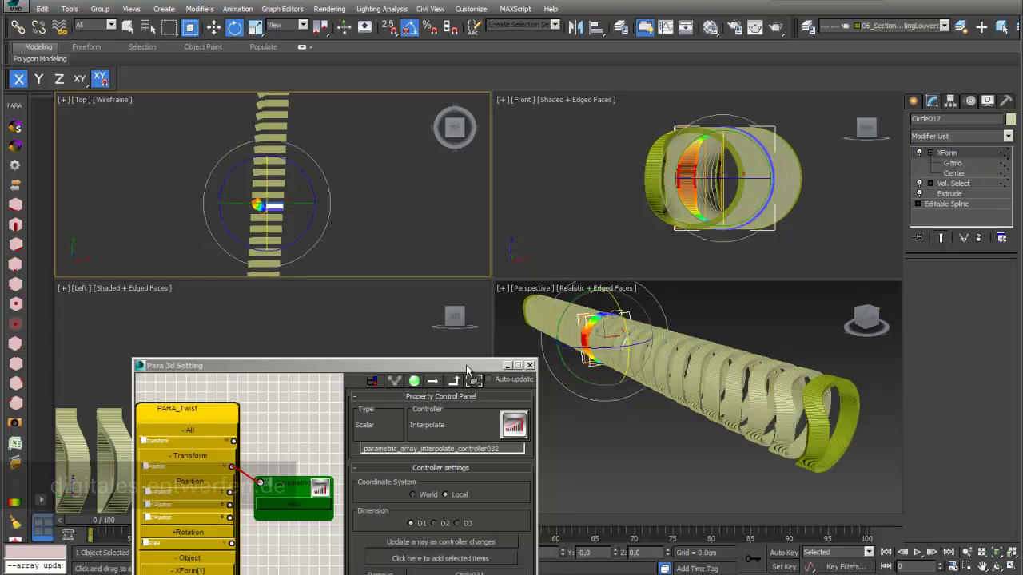
drag(468, 370, 450, 108)
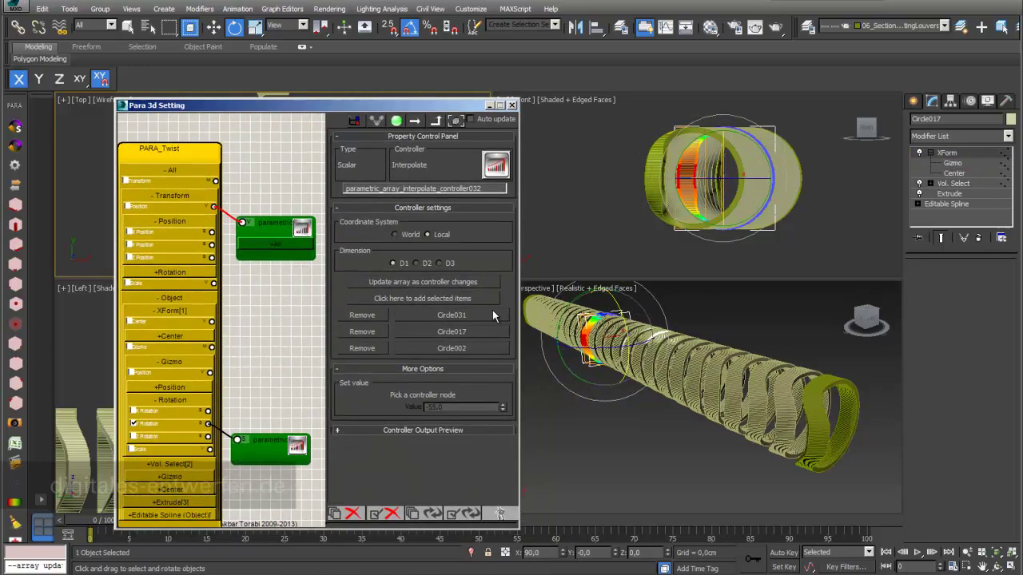
click(427, 514)
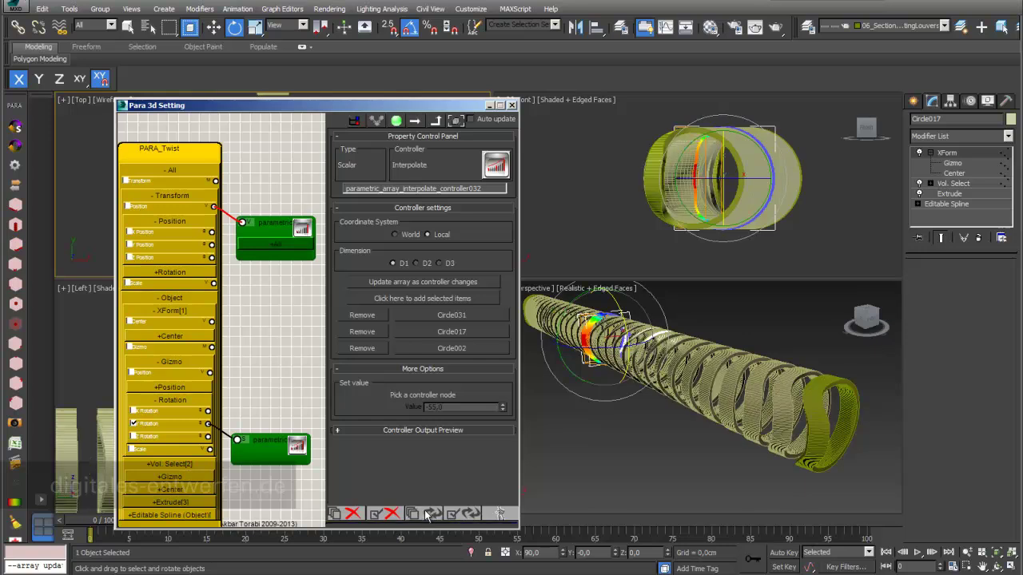
Expand the Vol. Select modifier's properties in the PARA_Twist node.
drag(444, 109, 393, 479)
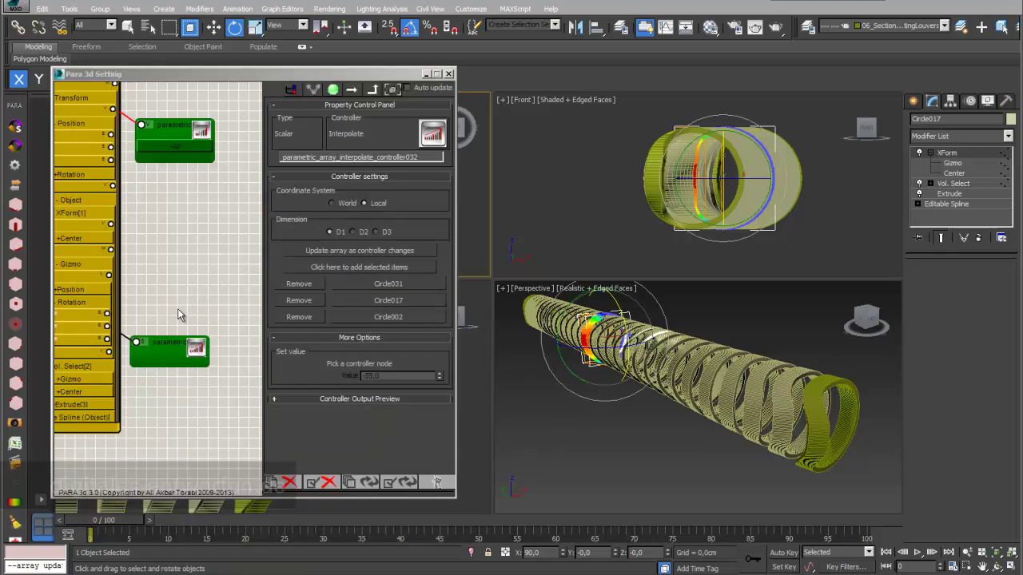
middle_drag(178, 308, 212, 233)
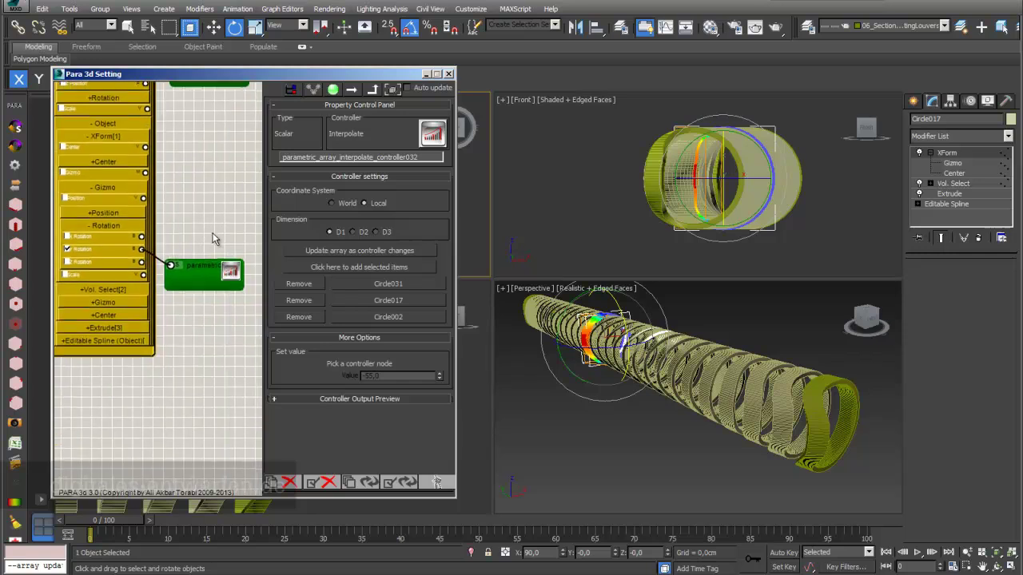
click(94, 304)
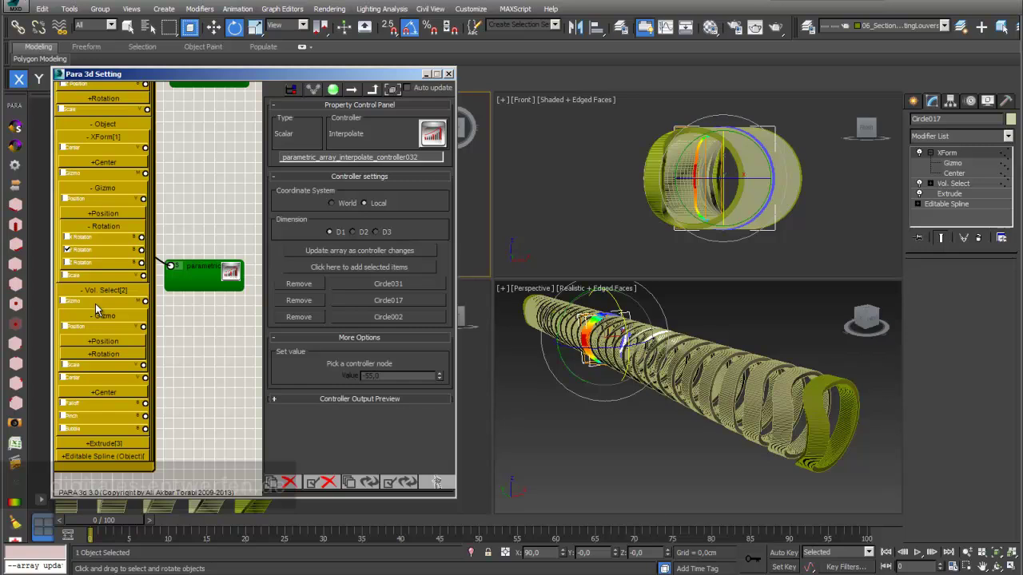
middle_drag(194, 174, 223, 255)
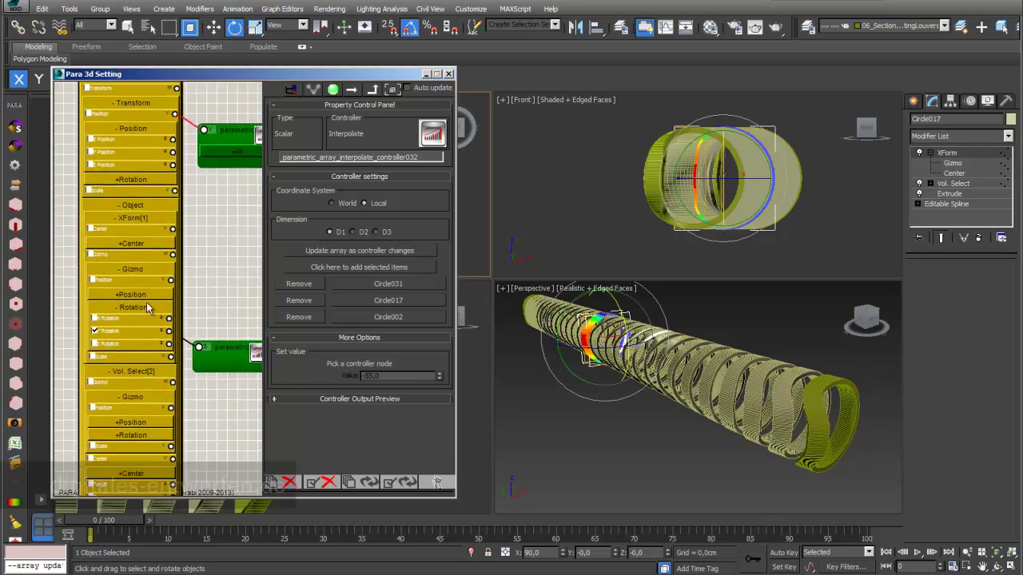
click(237, 423)
middle_drag(211, 422, 180, 215)
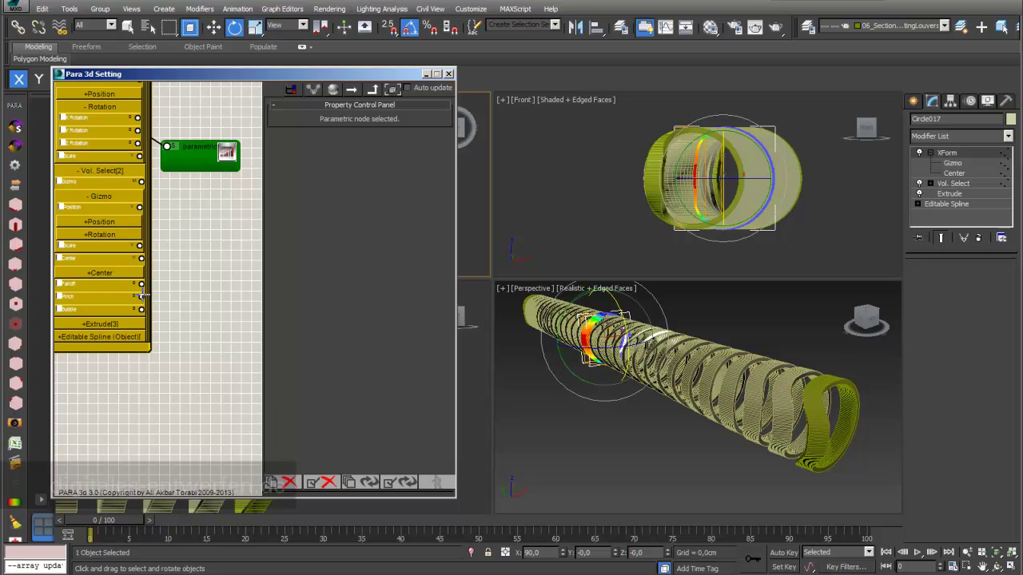
Connect a new Interpolate Controller to the Vol. Select Falloff property and add Circle017 as its control item.
drag(141, 283, 187, 296)
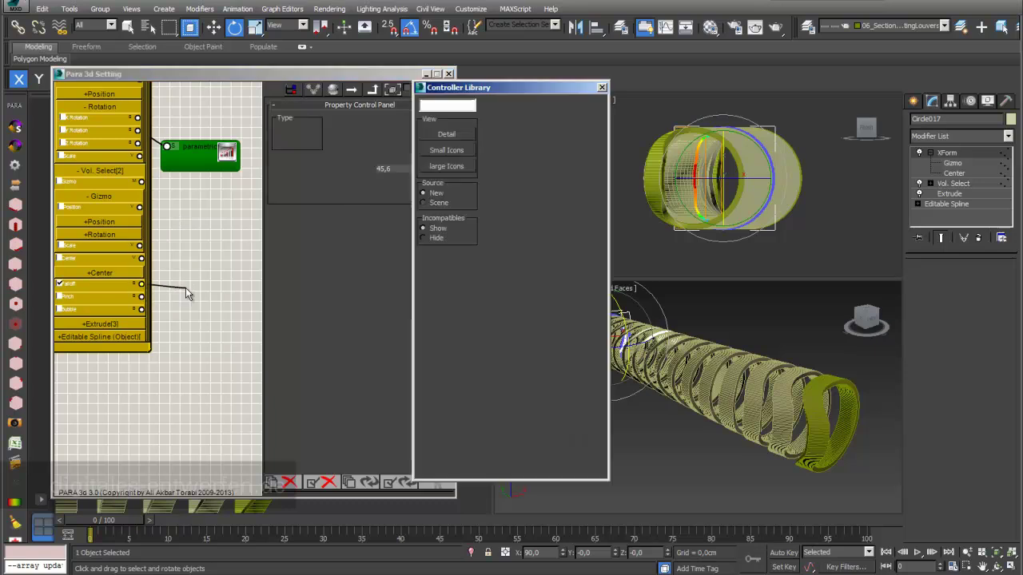
click(202, 314)
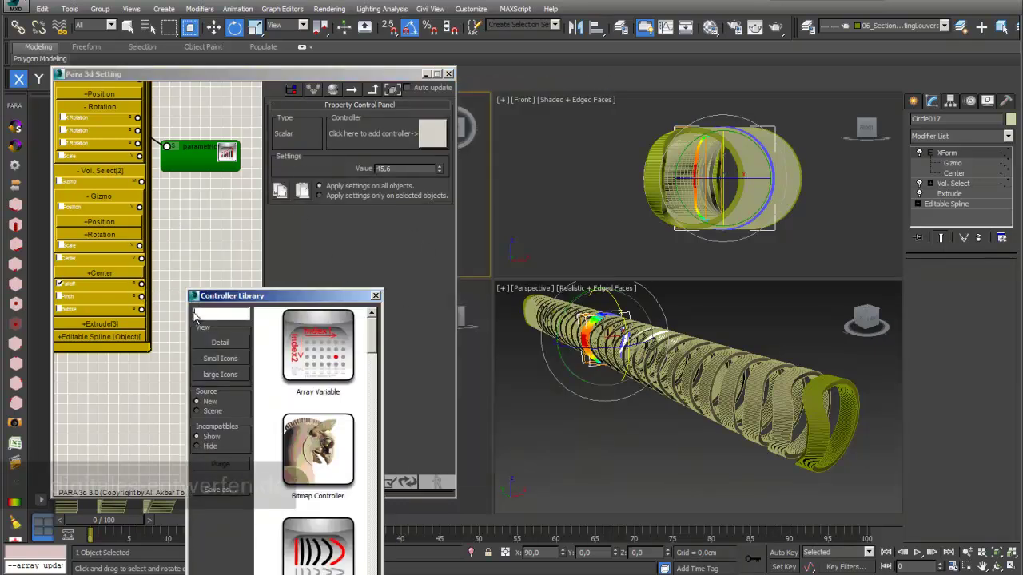
text(in)
text(nter)
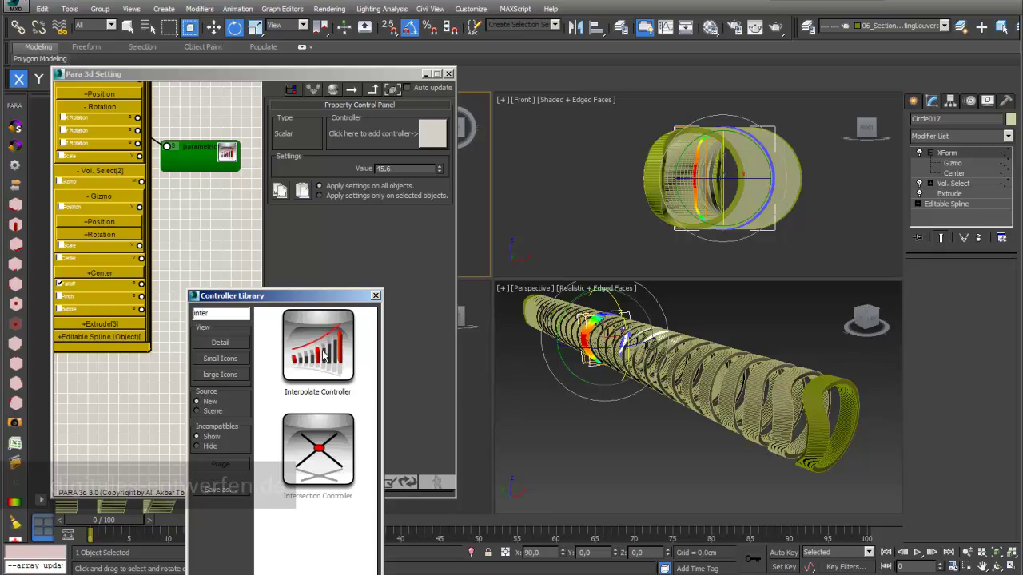
double_click(326, 356)
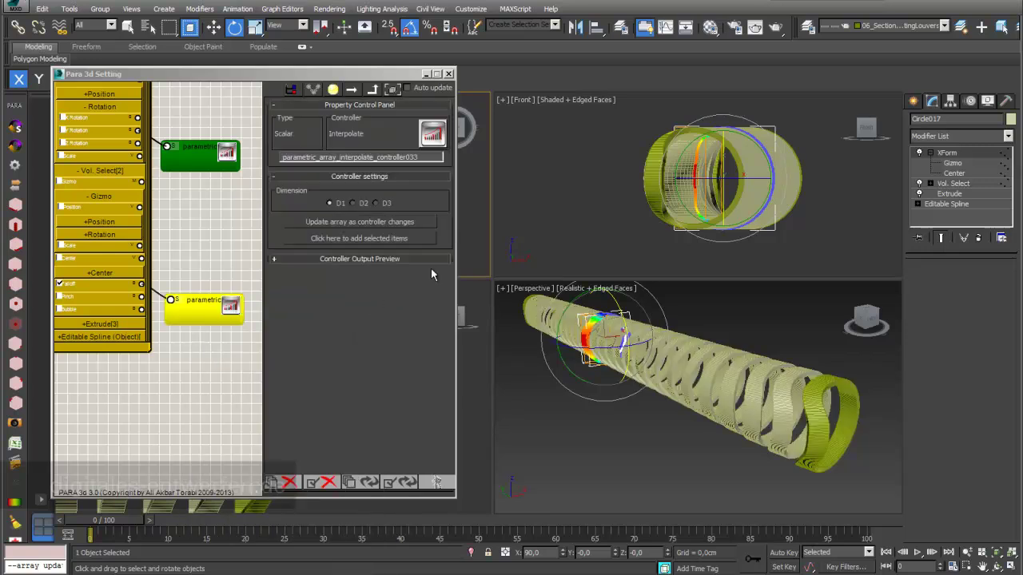
click(349, 237)
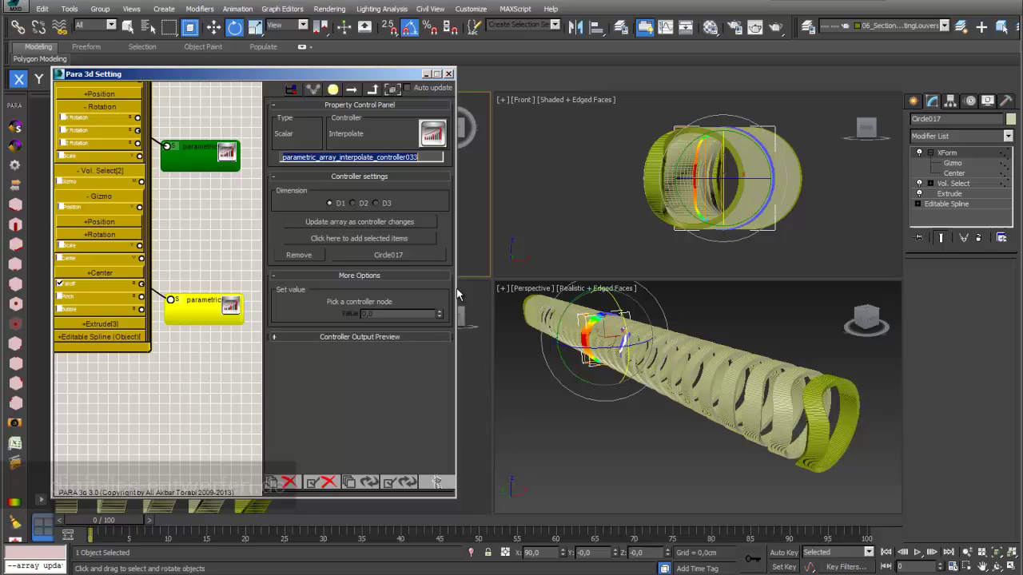
Add Circle030 and Circle002, rings at the array's two ends, as control items of the Vol. Select Falloff interpolate controller.
click(523, 301)
click(327, 226)
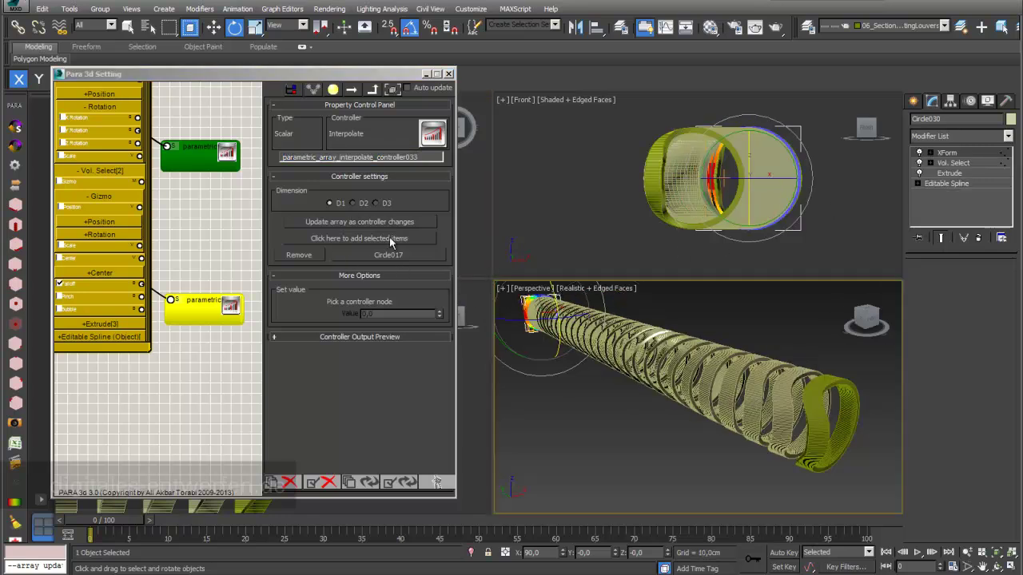
click(389, 238)
click(812, 425)
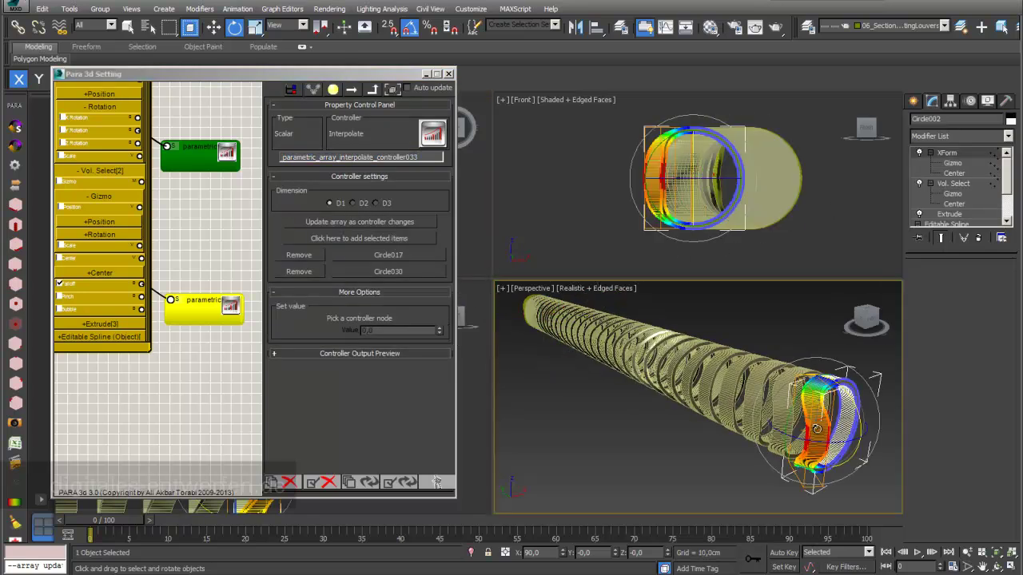
click(366, 238)
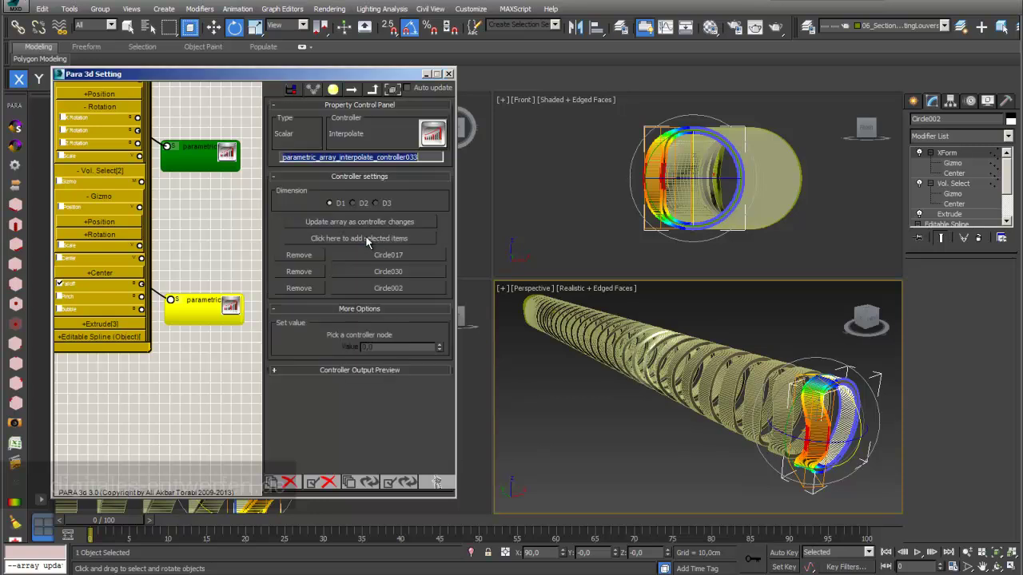
Scale the Vol. Select gizmo of Circle002, the ring at the array's near end, uniformly to about 229 percent.
click(1007, 187)
drag(1007, 188, 1007, 195)
drag(1006, 193, 1006, 183)
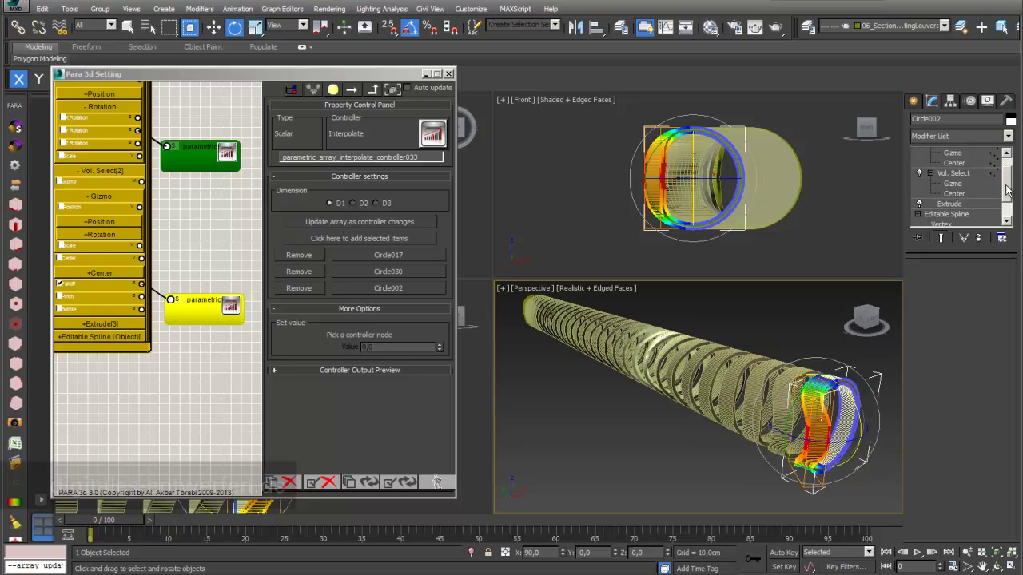
click(953, 184)
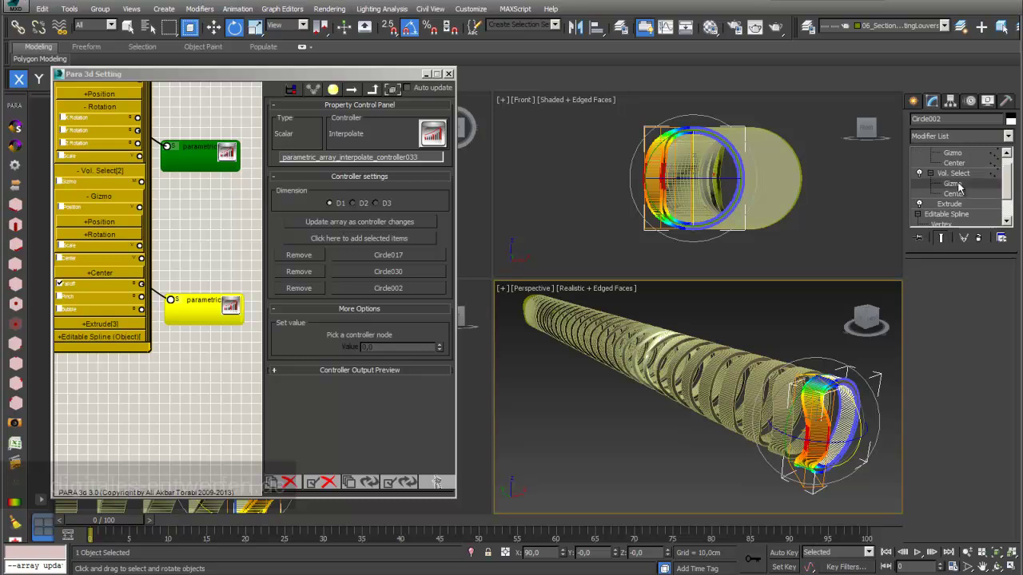
click(255, 27)
drag(789, 438, 777, 346)
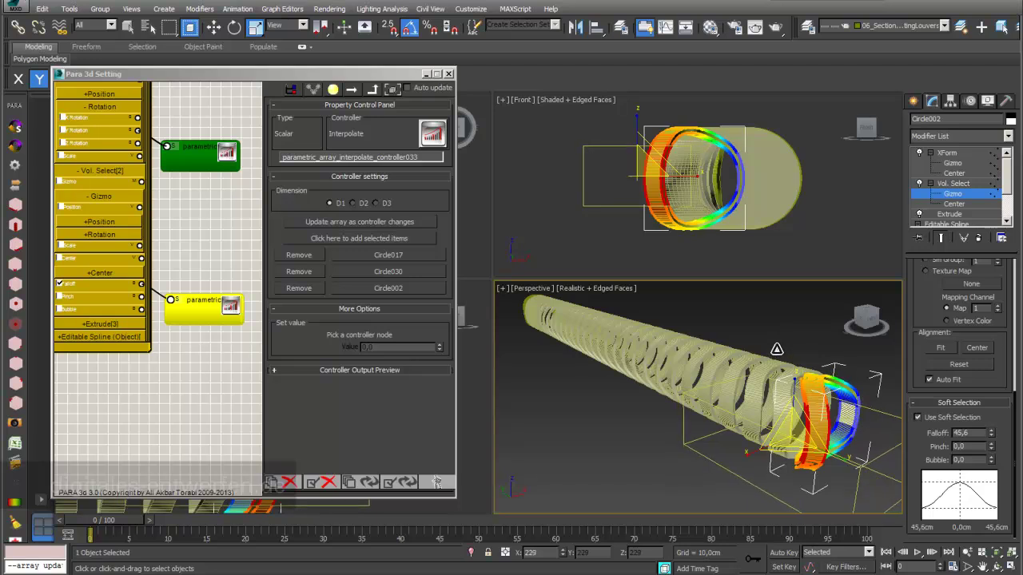
Enlarge the Vol. Select gizmo of Circle017, the intermediate control ring, by uniform scaling and update the array.
click(404, 255)
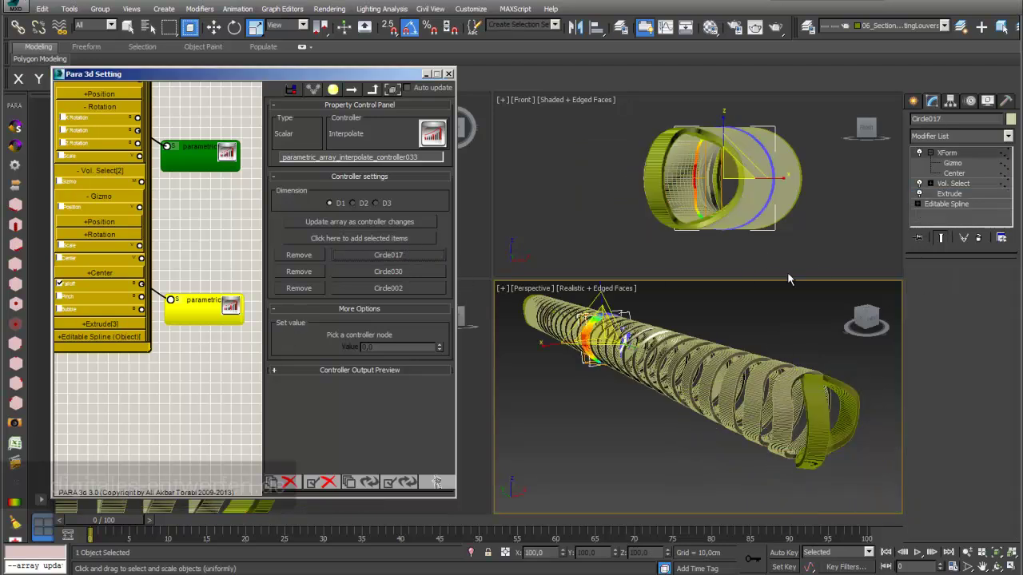
click(930, 184)
click(951, 194)
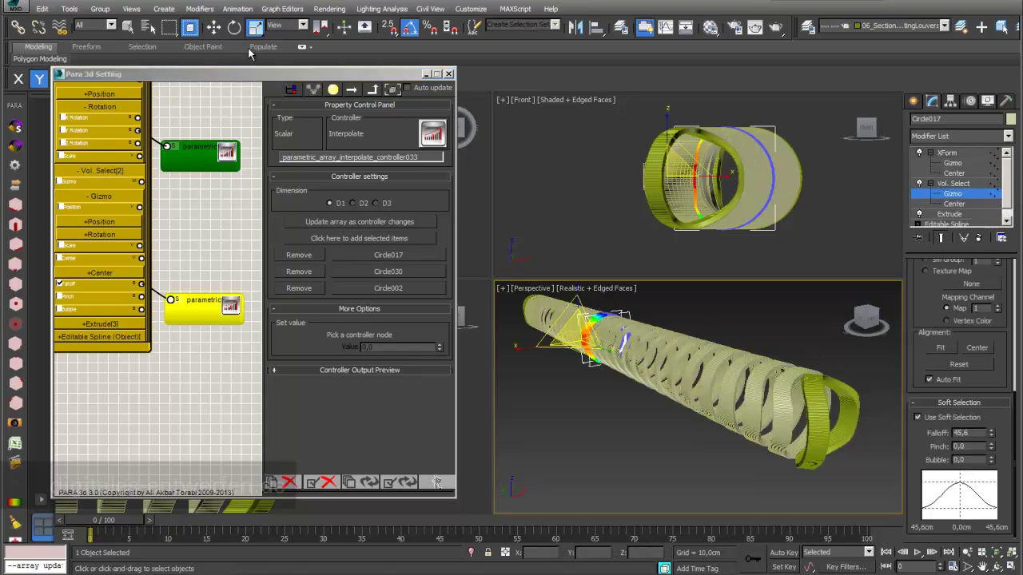
drag(576, 333, 538, 268)
click(953, 162)
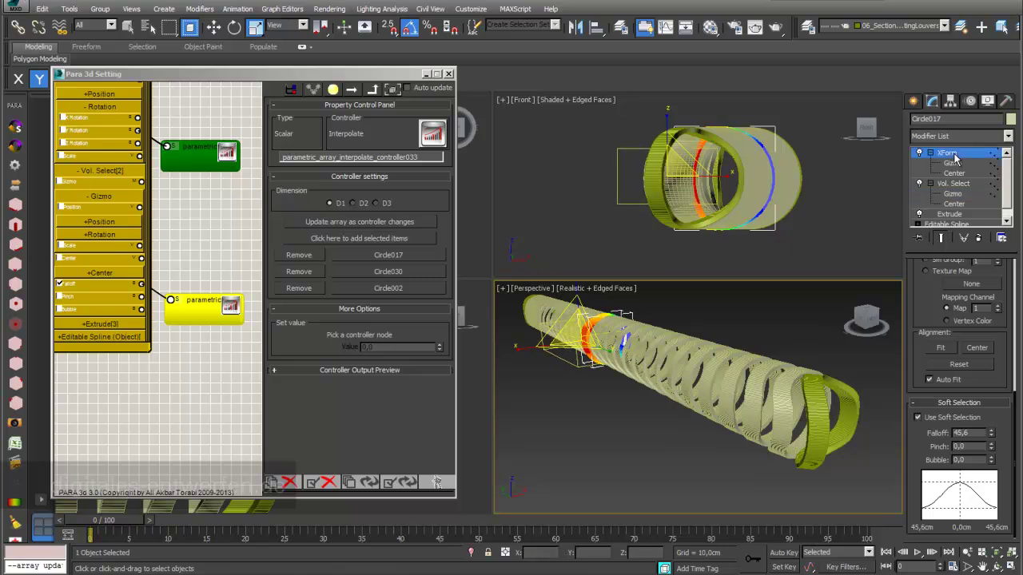
click(366, 483)
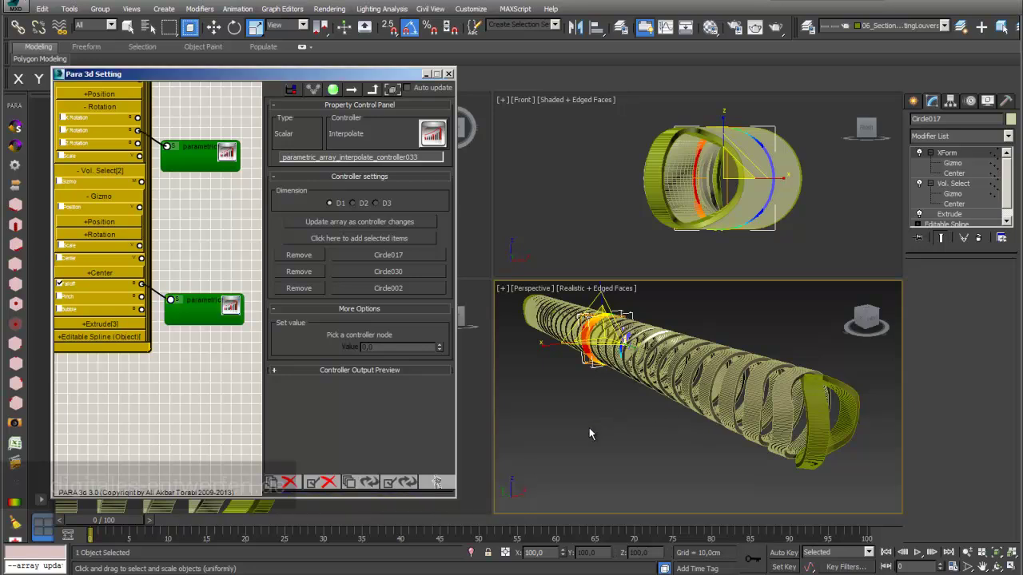
click(437, 482)
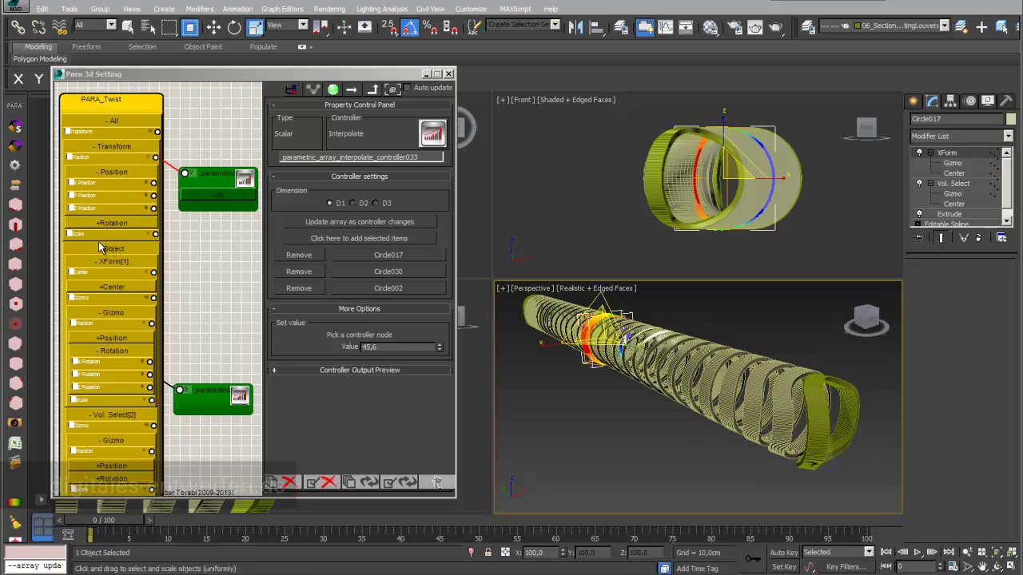
Connect a new Interpolate Controller to the Transform Scale property of PARA_Twist and add Circle017 as its control item.
drag(155, 233, 209, 264)
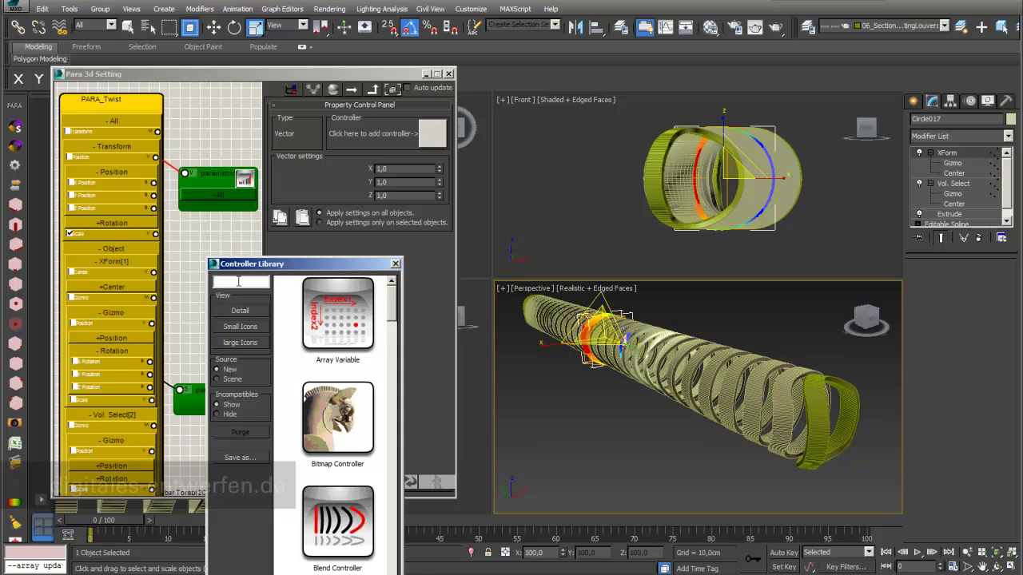
text(inter)
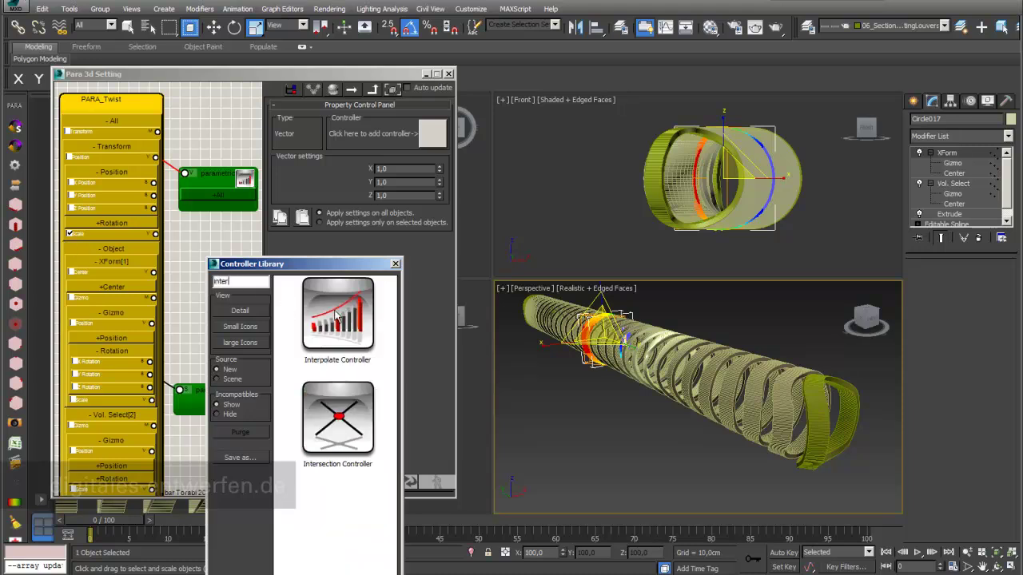
double_click(337, 314)
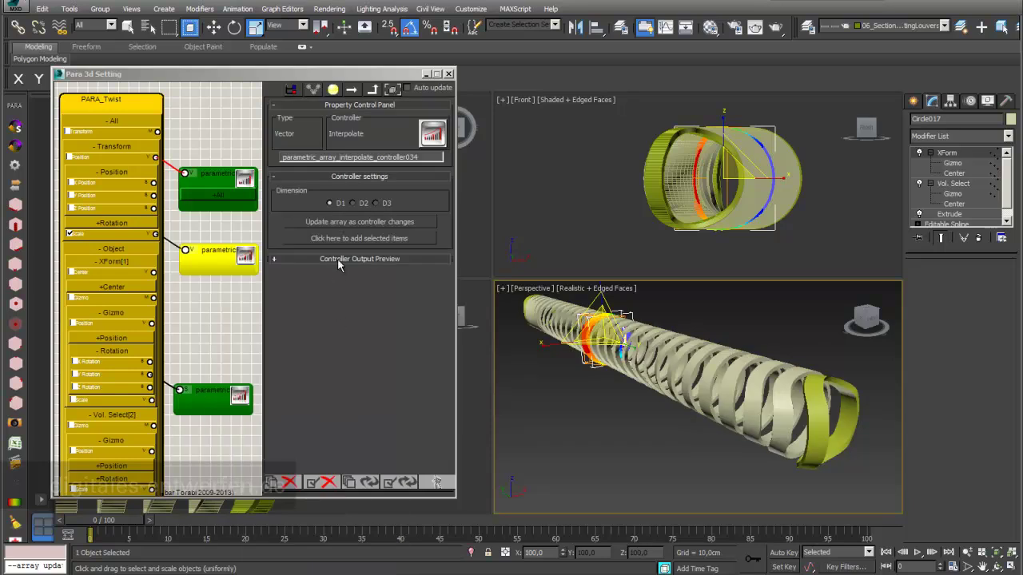
click(399, 239)
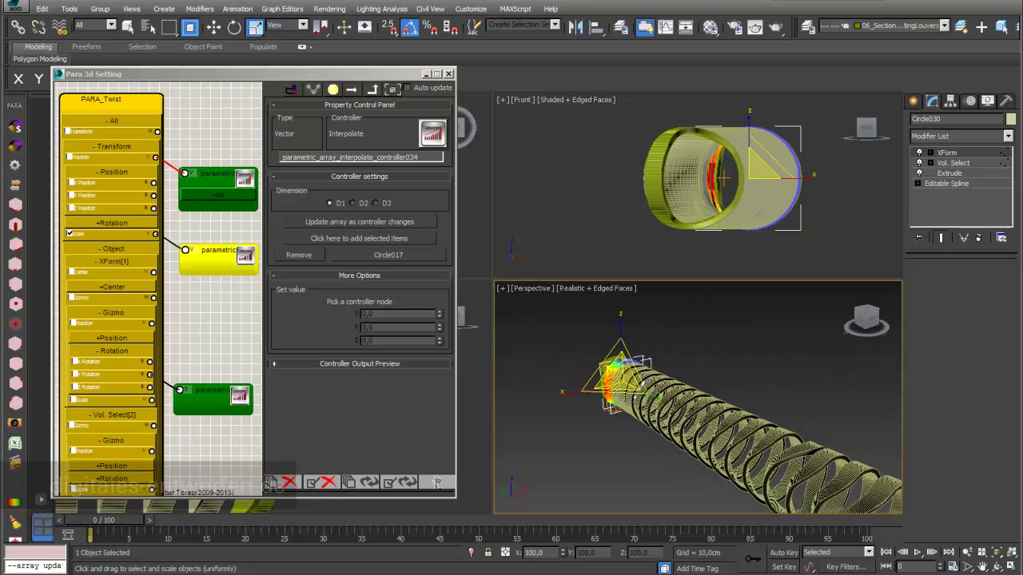
Add the end rings Circle031 and Circle002 as further control items of the Scale interpolate controller.
click(615, 357)
click(615, 357)
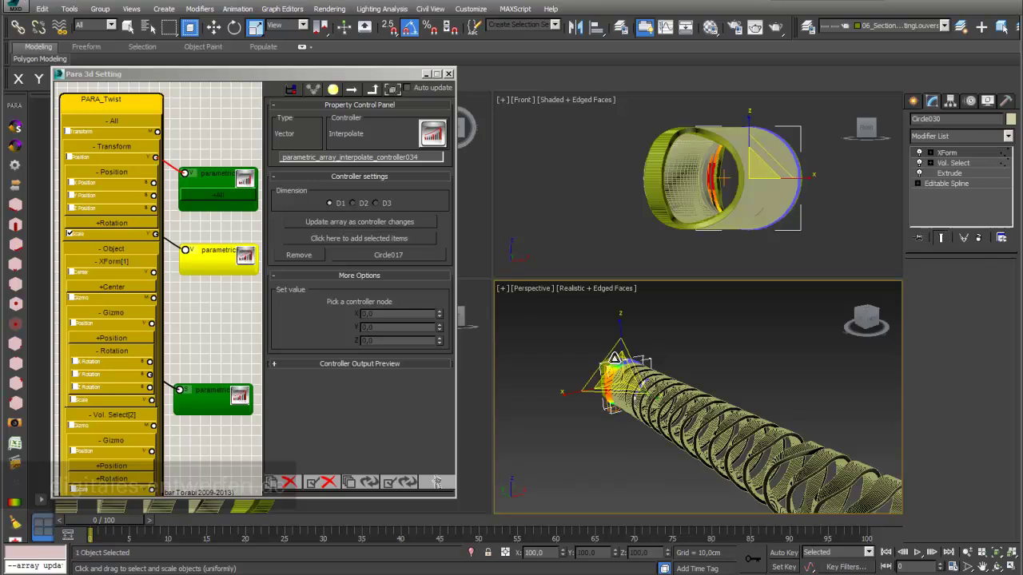
click(364, 238)
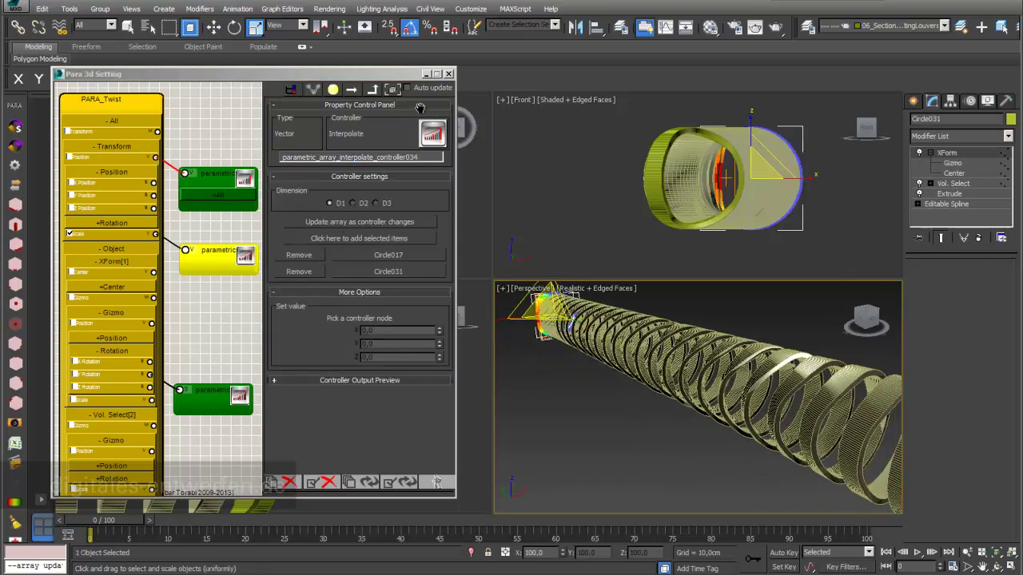
click(789, 463)
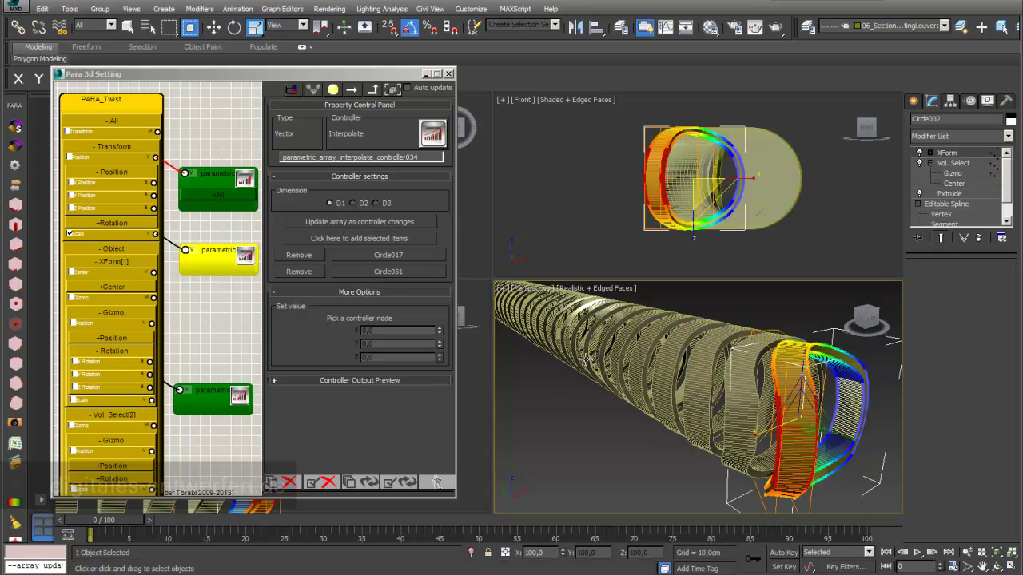
key(r)
click(381, 237)
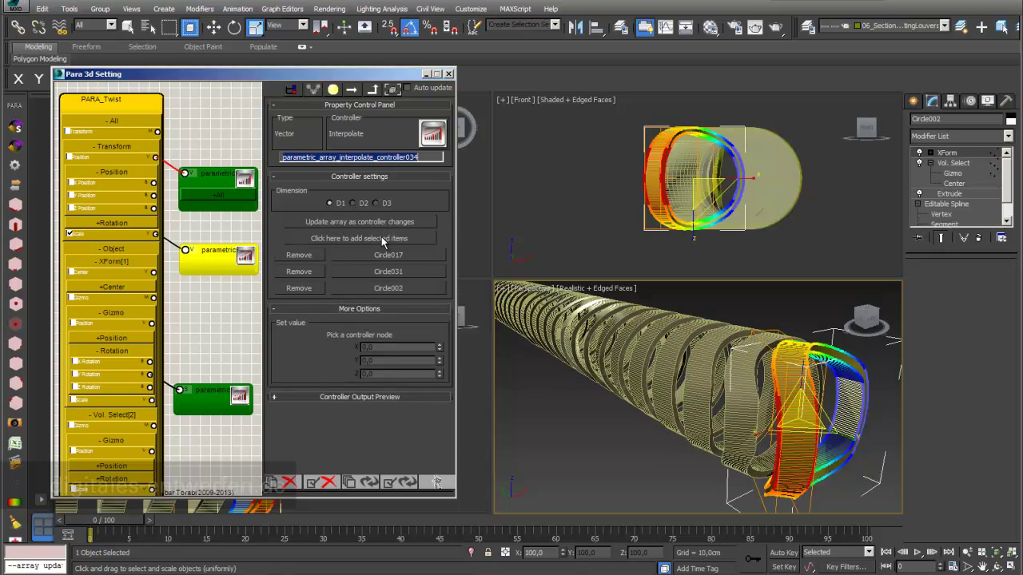
Scale Circle017 uniformly to about 262.5 percent and update the array.
click(401, 255)
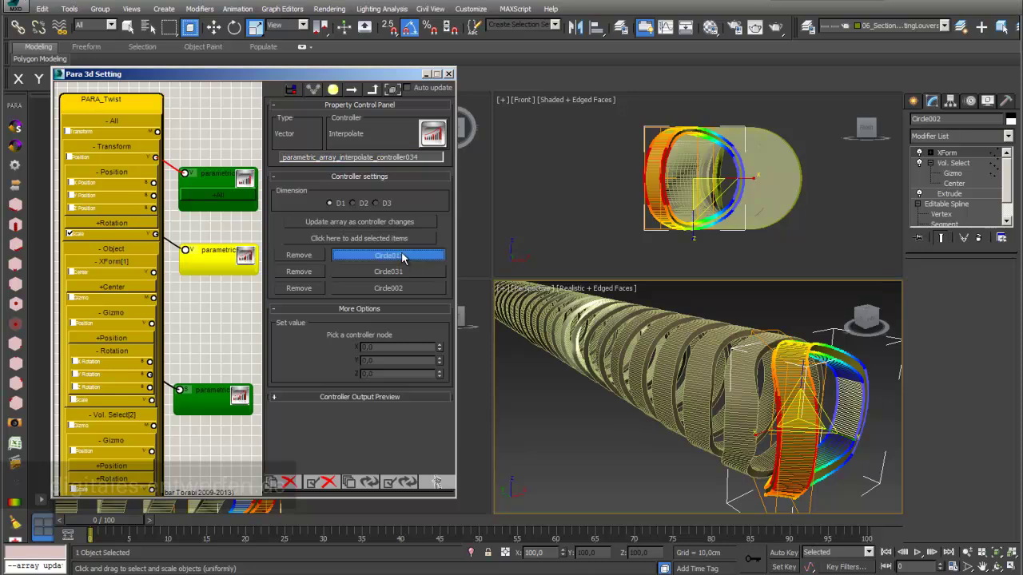
scroll(725, 463, down, 5)
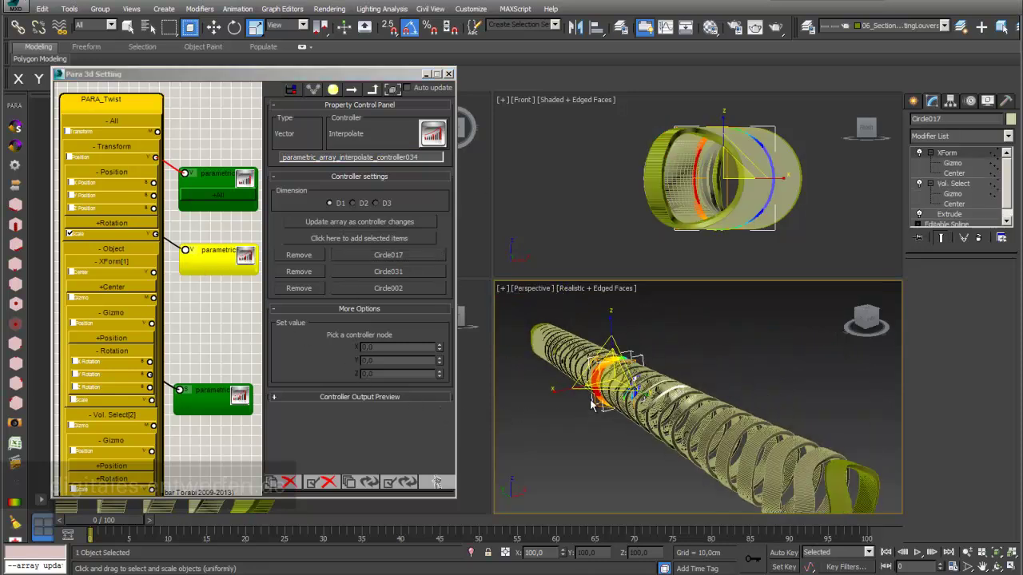
drag(609, 375, 553, 272)
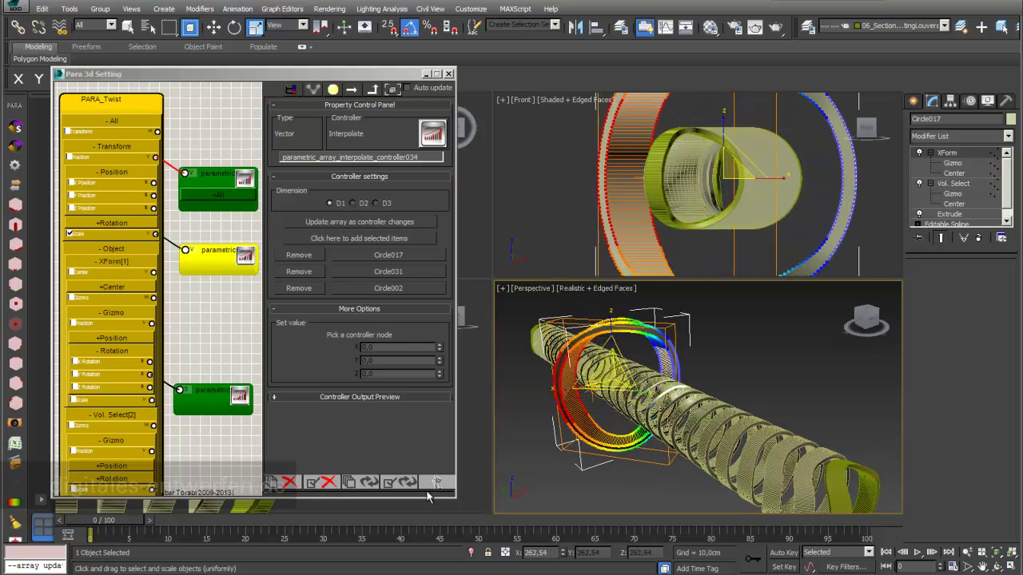
click(368, 485)
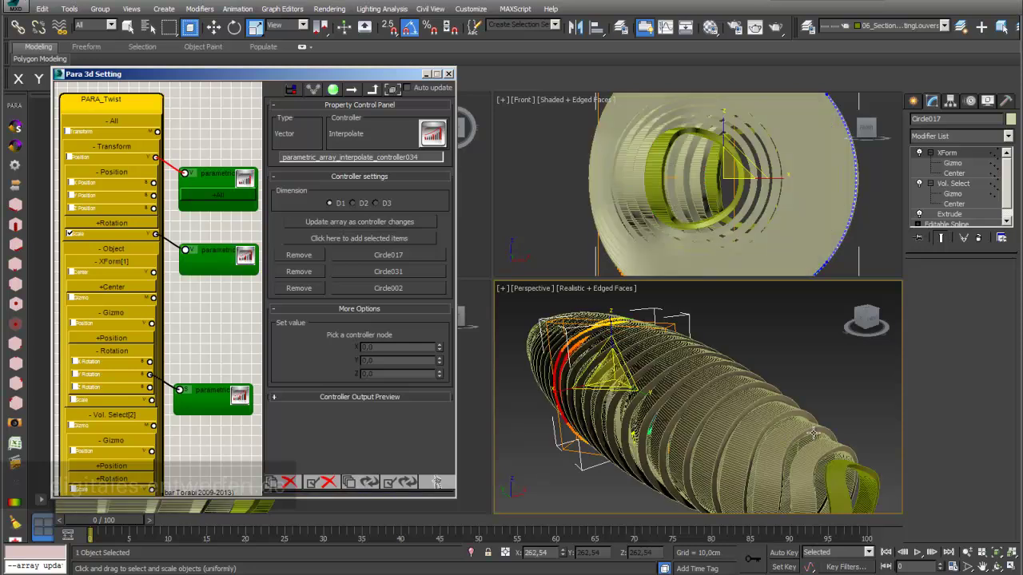
alt+middle_drag(666, 364, 724, 410)
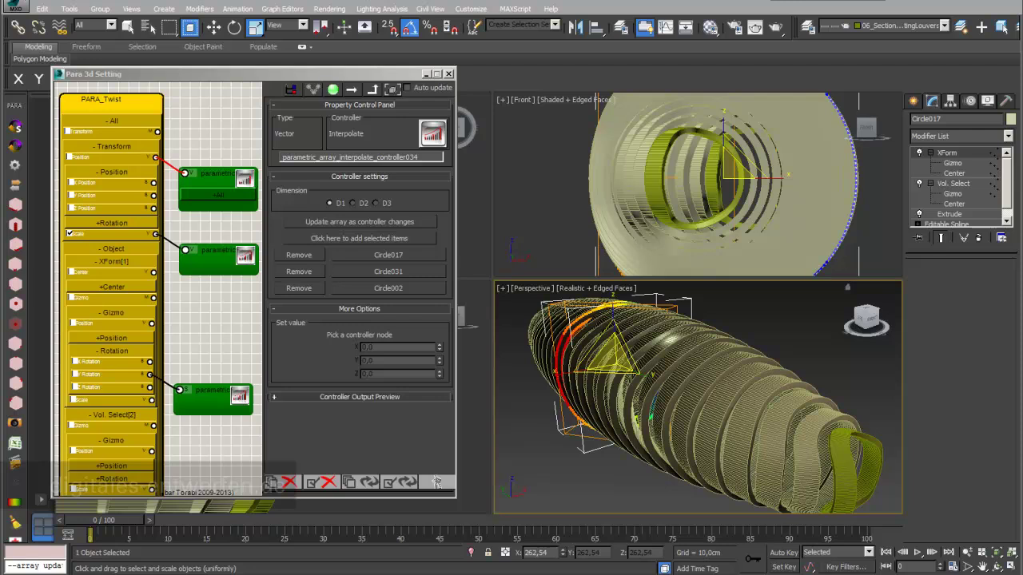
Select the PARA_Twist node with all its controller nodes and arrange them in the graph.
scroll(74, 103, down, 3)
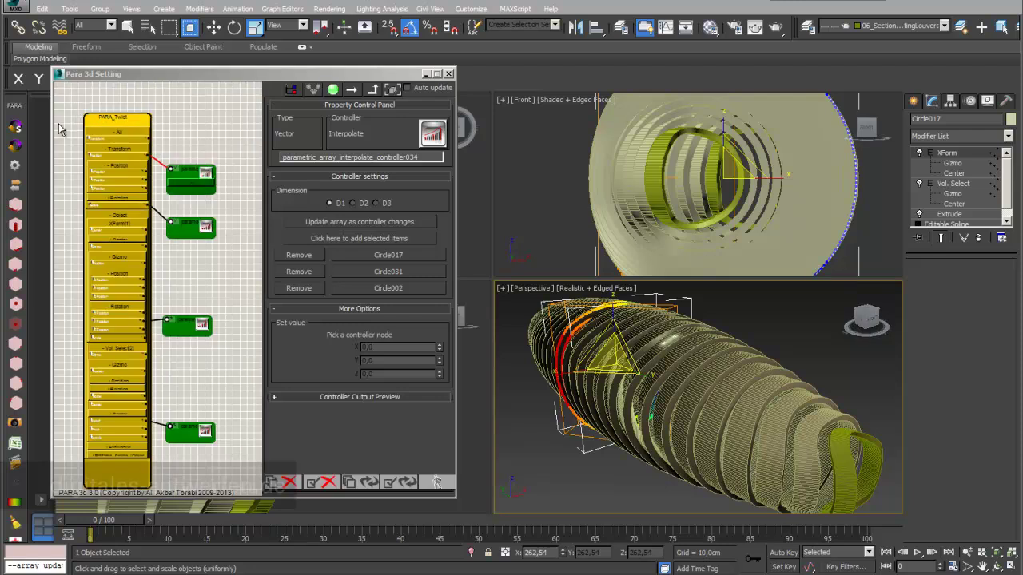
drag(74, 101, 244, 490)
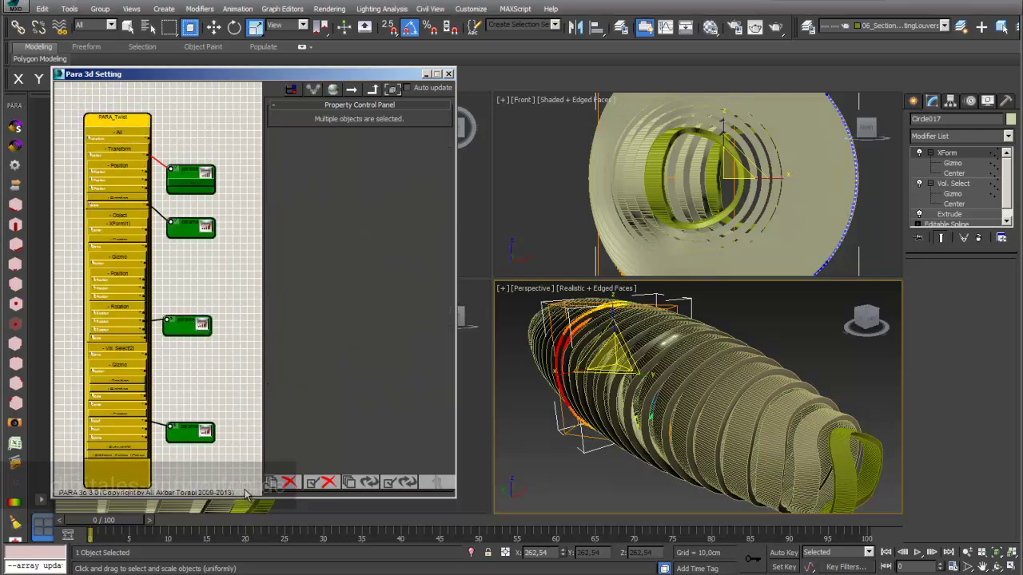
right_click(185, 232)
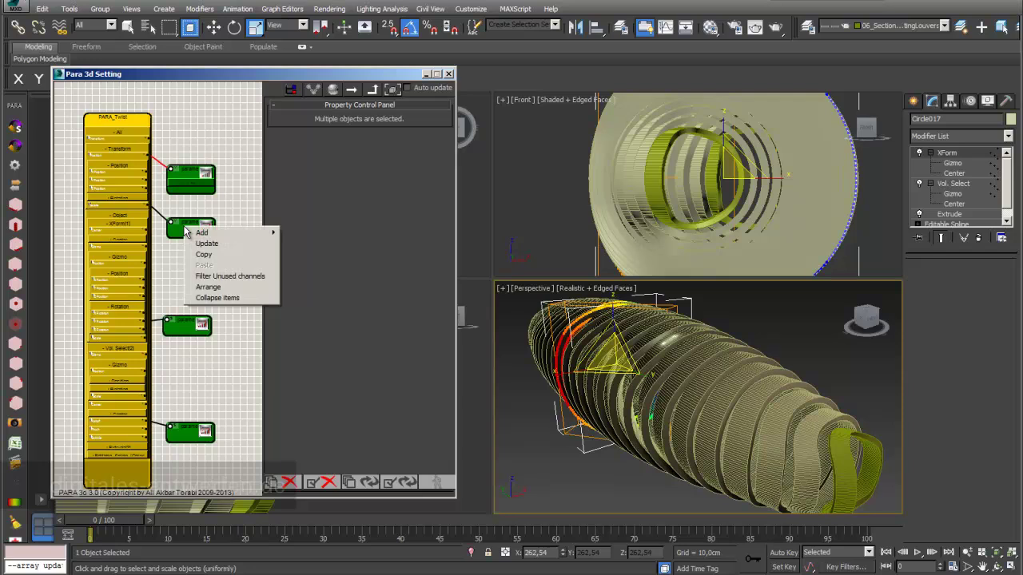
click(211, 289)
Filter the unused channels out of the PARA_Twist node and rearrange its controller nodes beside it.
right_click(146, 126)
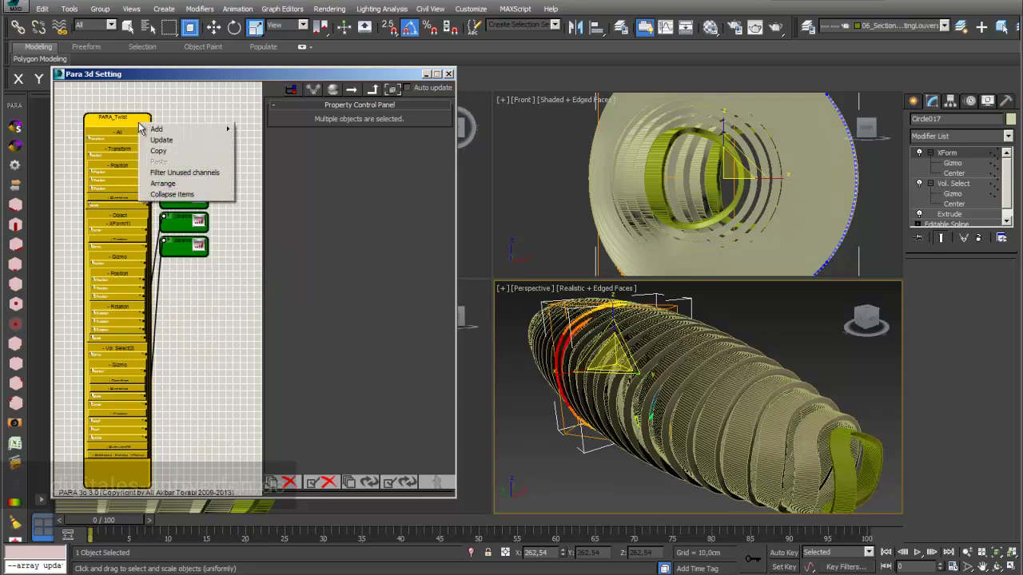
click(177, 174)
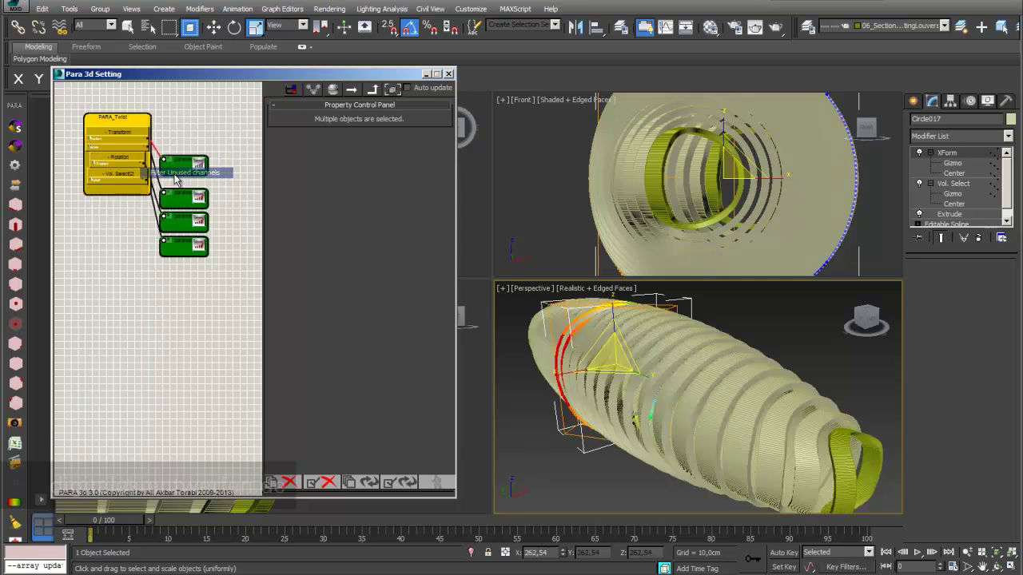
click(221, 284)
right_click(178, 220)
click(218, 281)
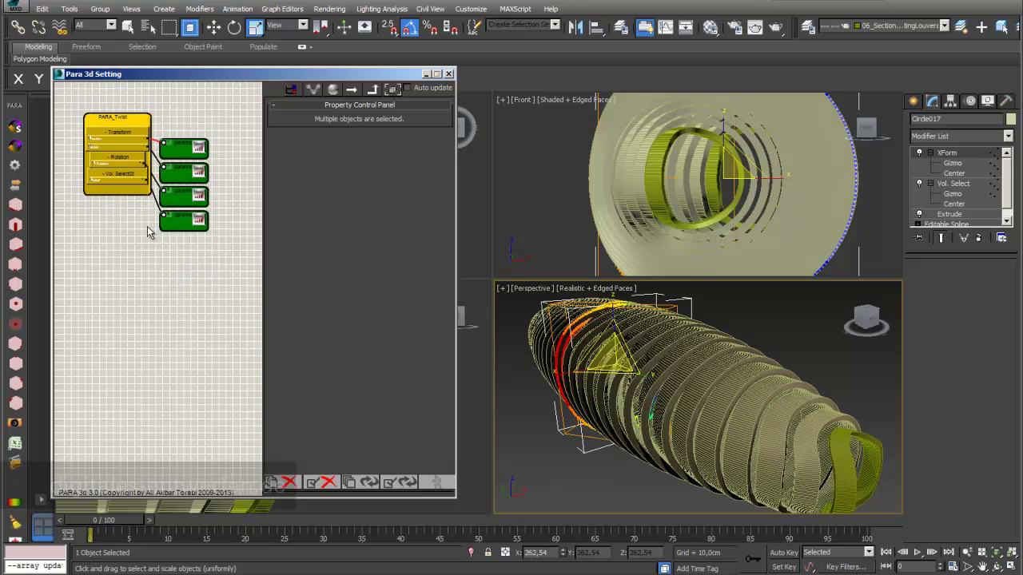
Arrange the controller nodes overlapping the PARA_CircleTw node so they line up beside it.
scroll(121, 396, up, 1)
middle_drag(140, 387, 25, 273)
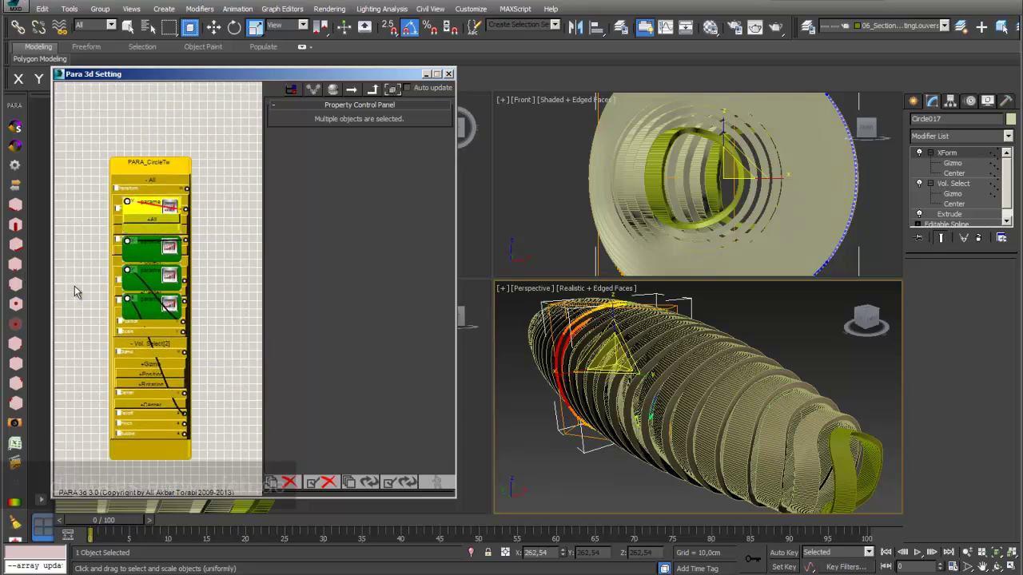
right_click(174, 344)
click(214, 416)
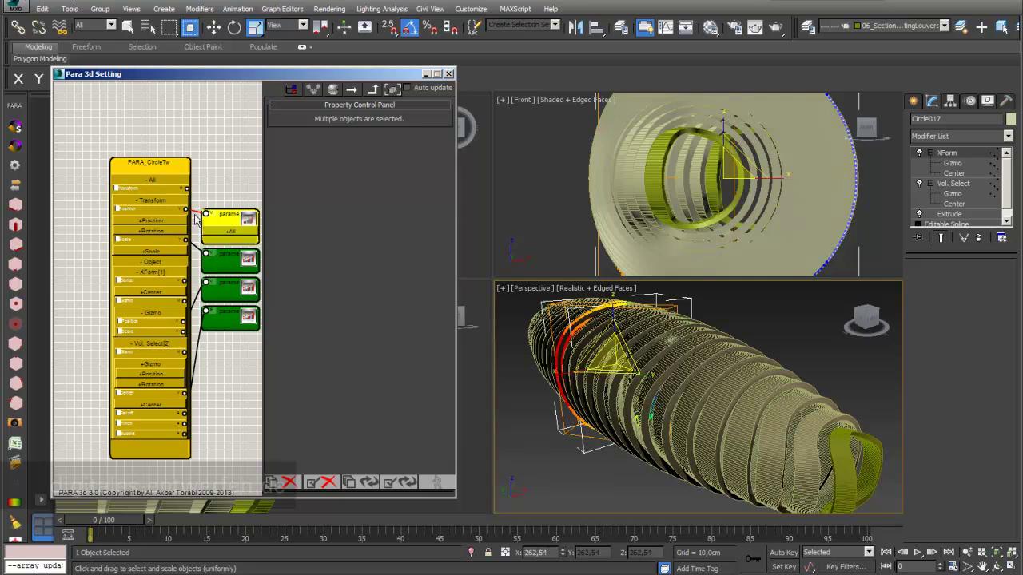
drag(194, 216, 226, 224)
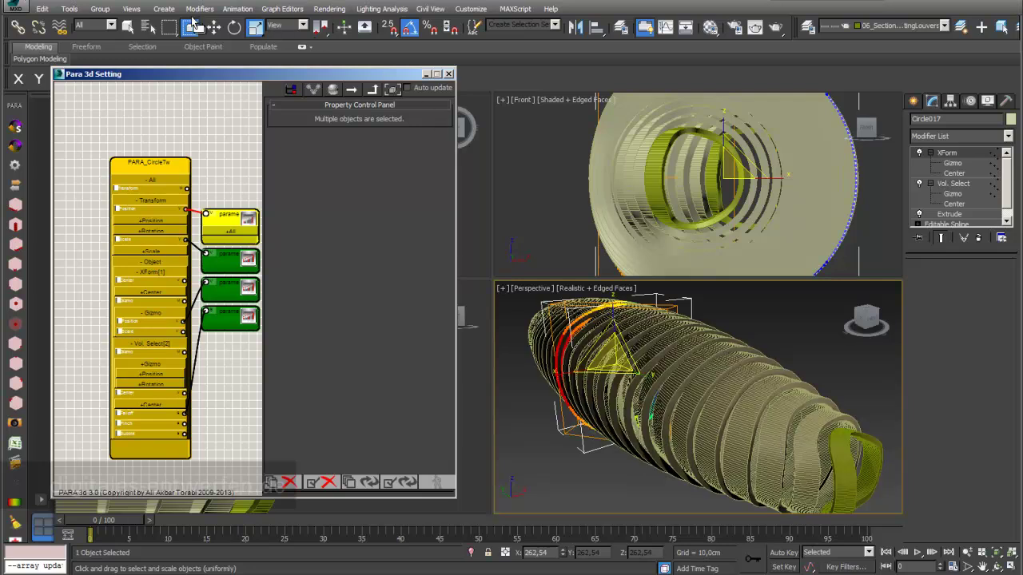
Move Circle002, the ring at the array's near end, outward to about Y -183.5 cm and Z 8.2 cm.
click(214, 28)
click(214, 28)
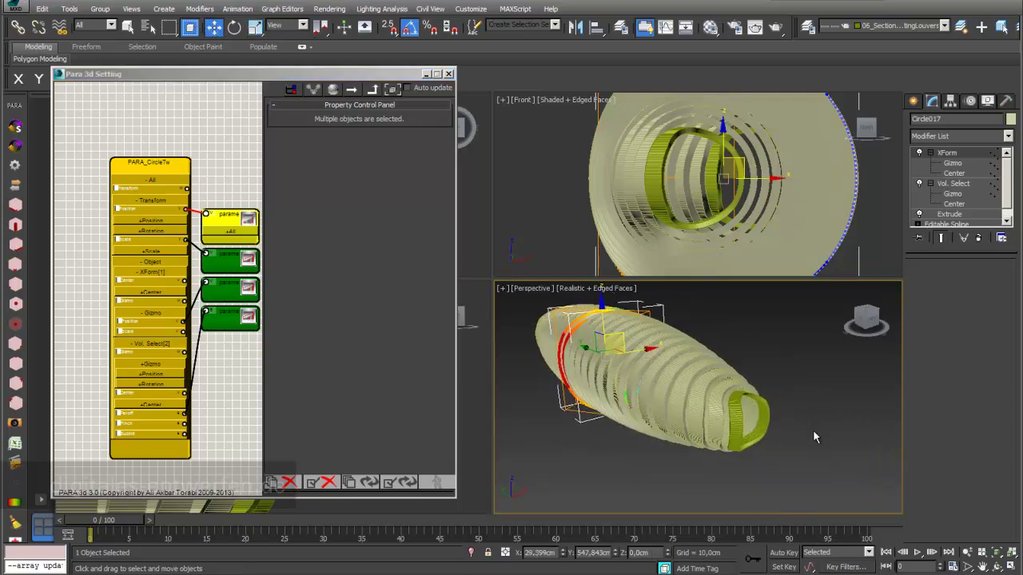
click(734, 423)
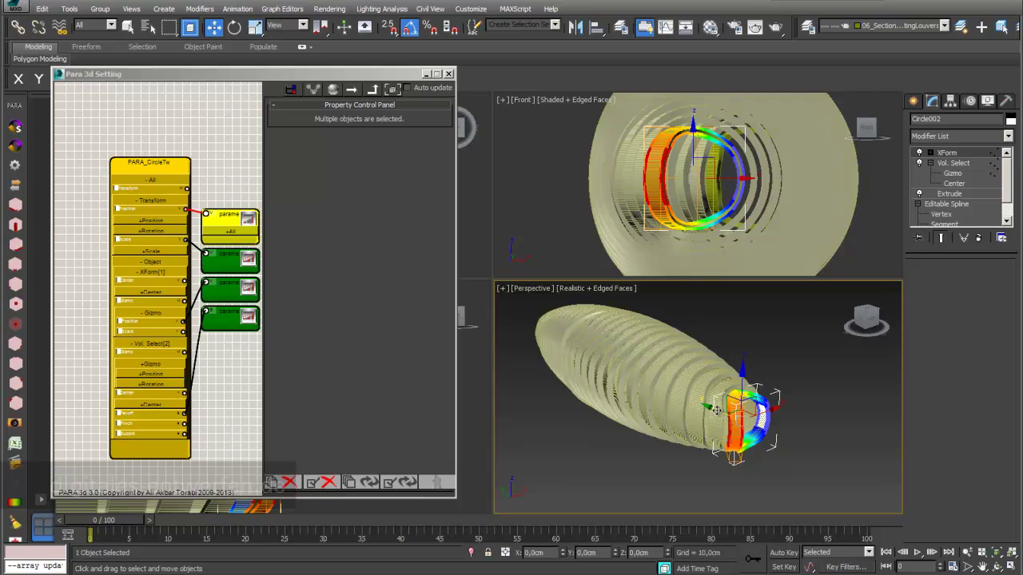
drag(729, 418, 844, 432)
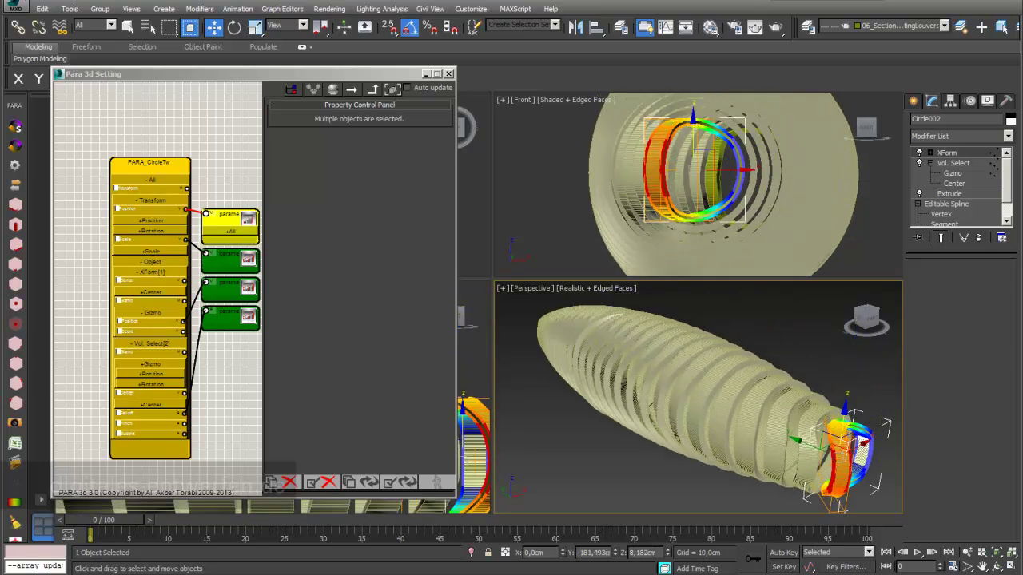